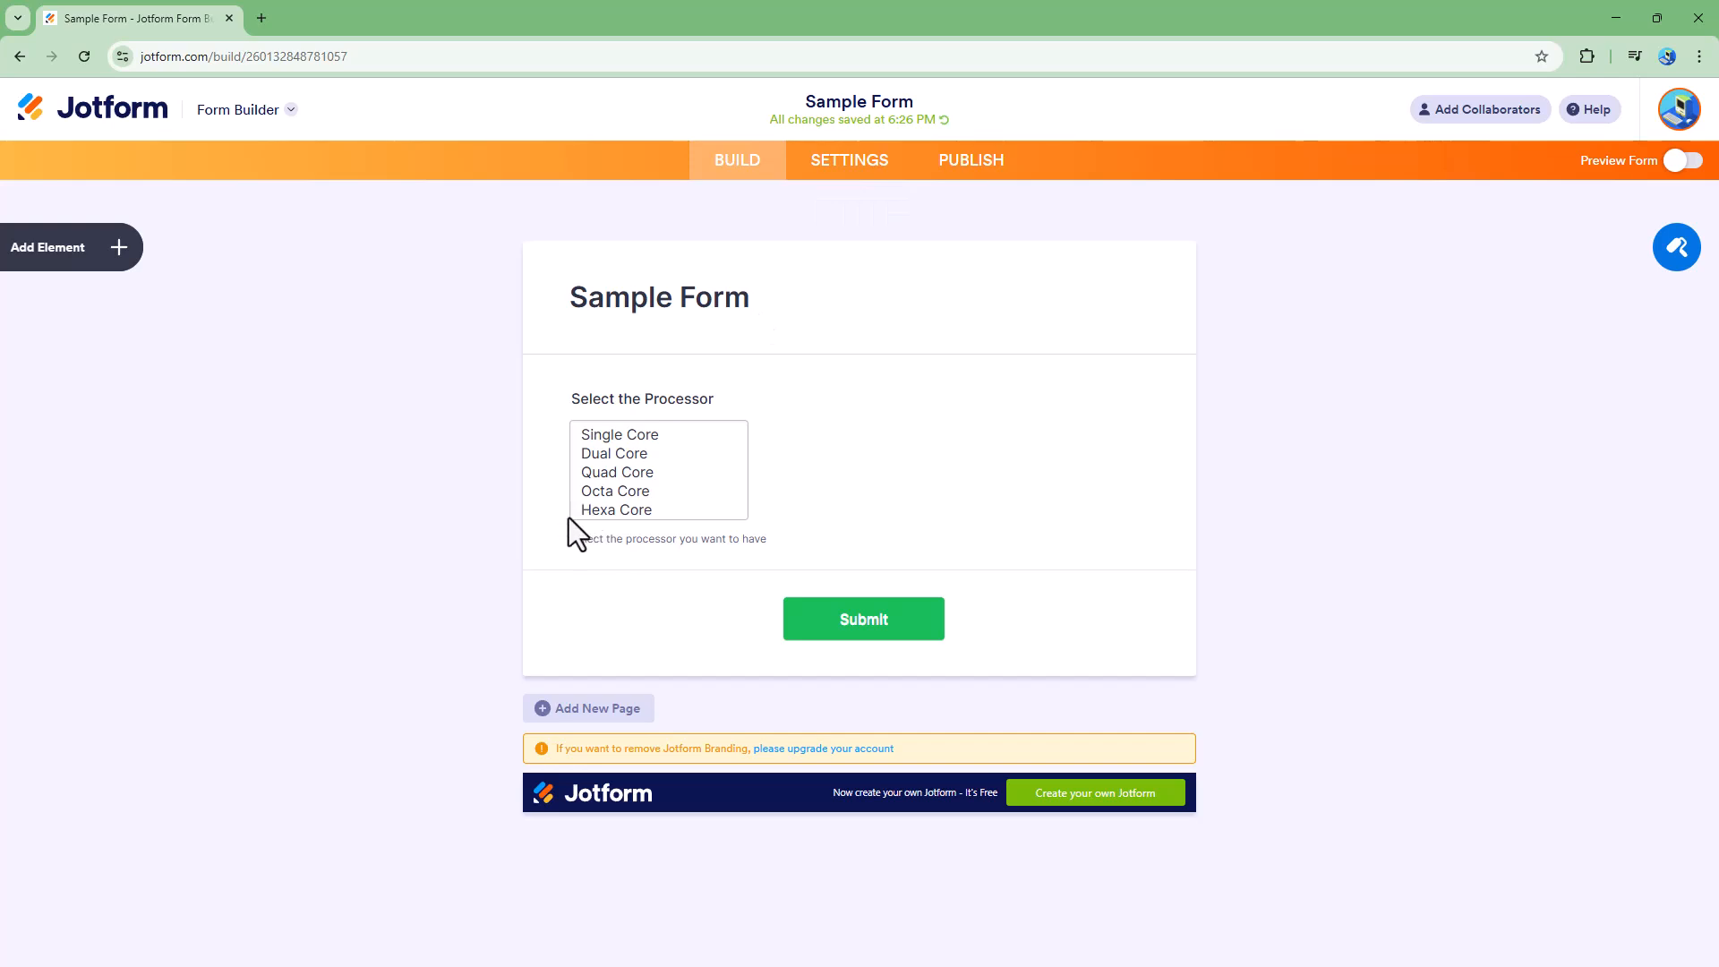
- Add a Single Choice field to the form below the processor list
{"action": "left_click", "coordinate": [116, 269]}
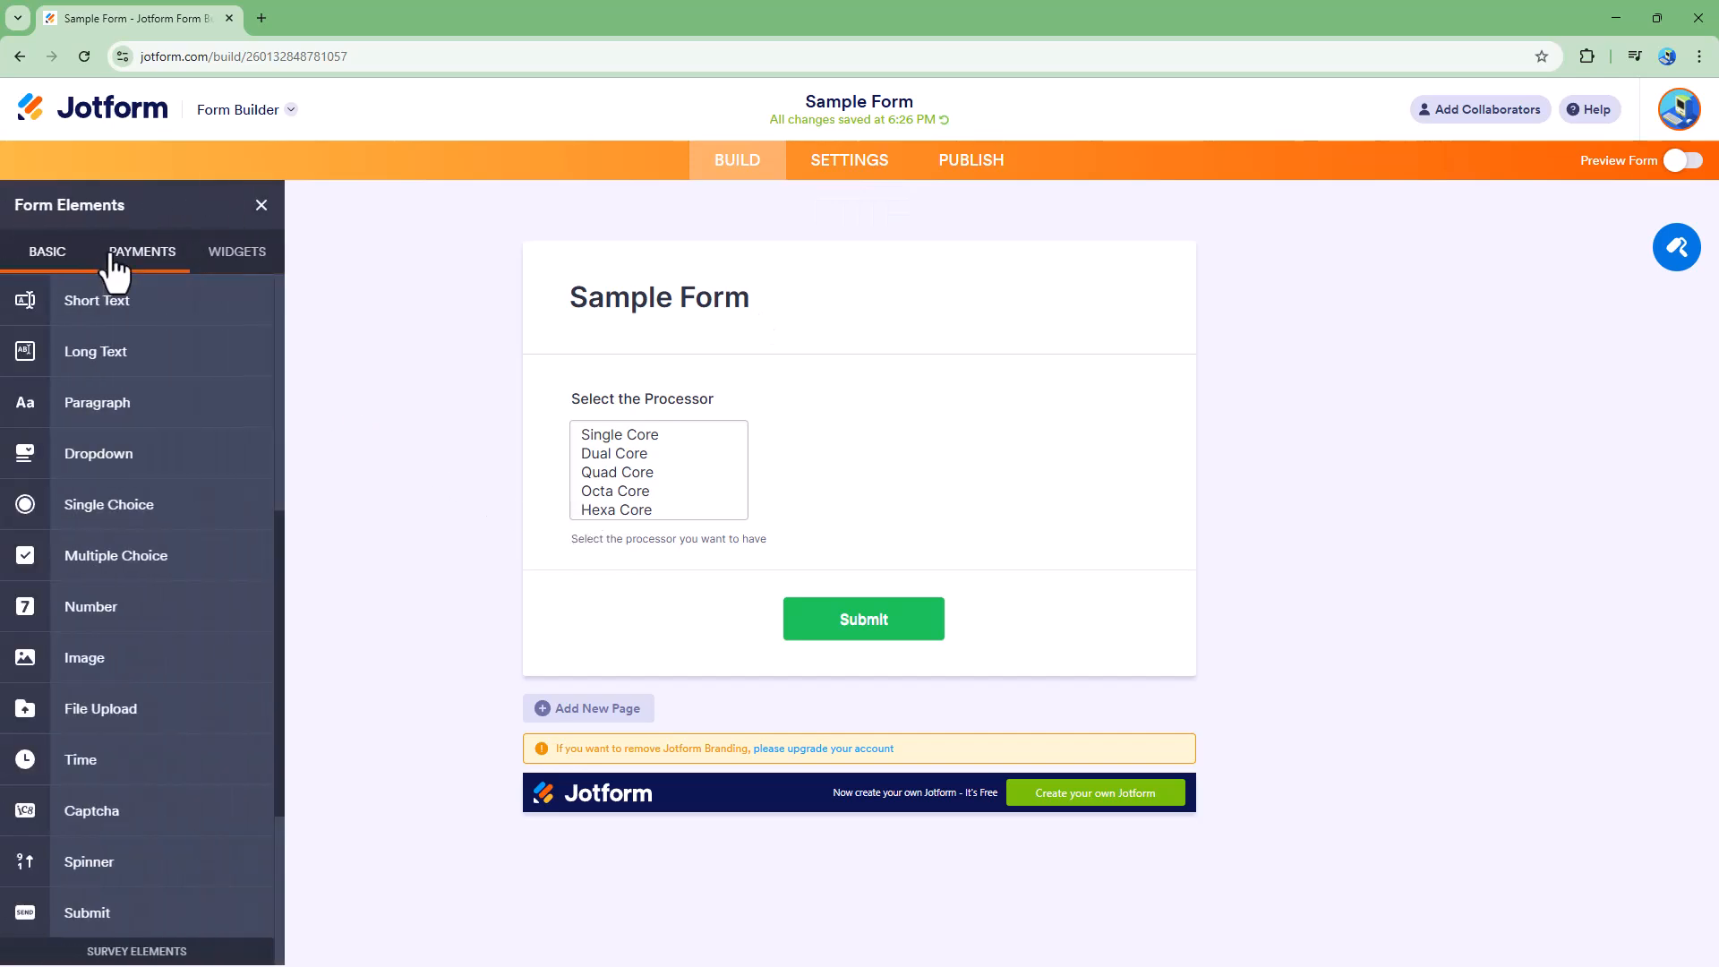
{"action": "scroll", "coordinate": [115, 394], "scroll_direction": "down", "scroll_amount": 3}
{"action": "scroll", "coordinate": [161, 519], "scroll_direction": "up", "scroll_amount": 10}
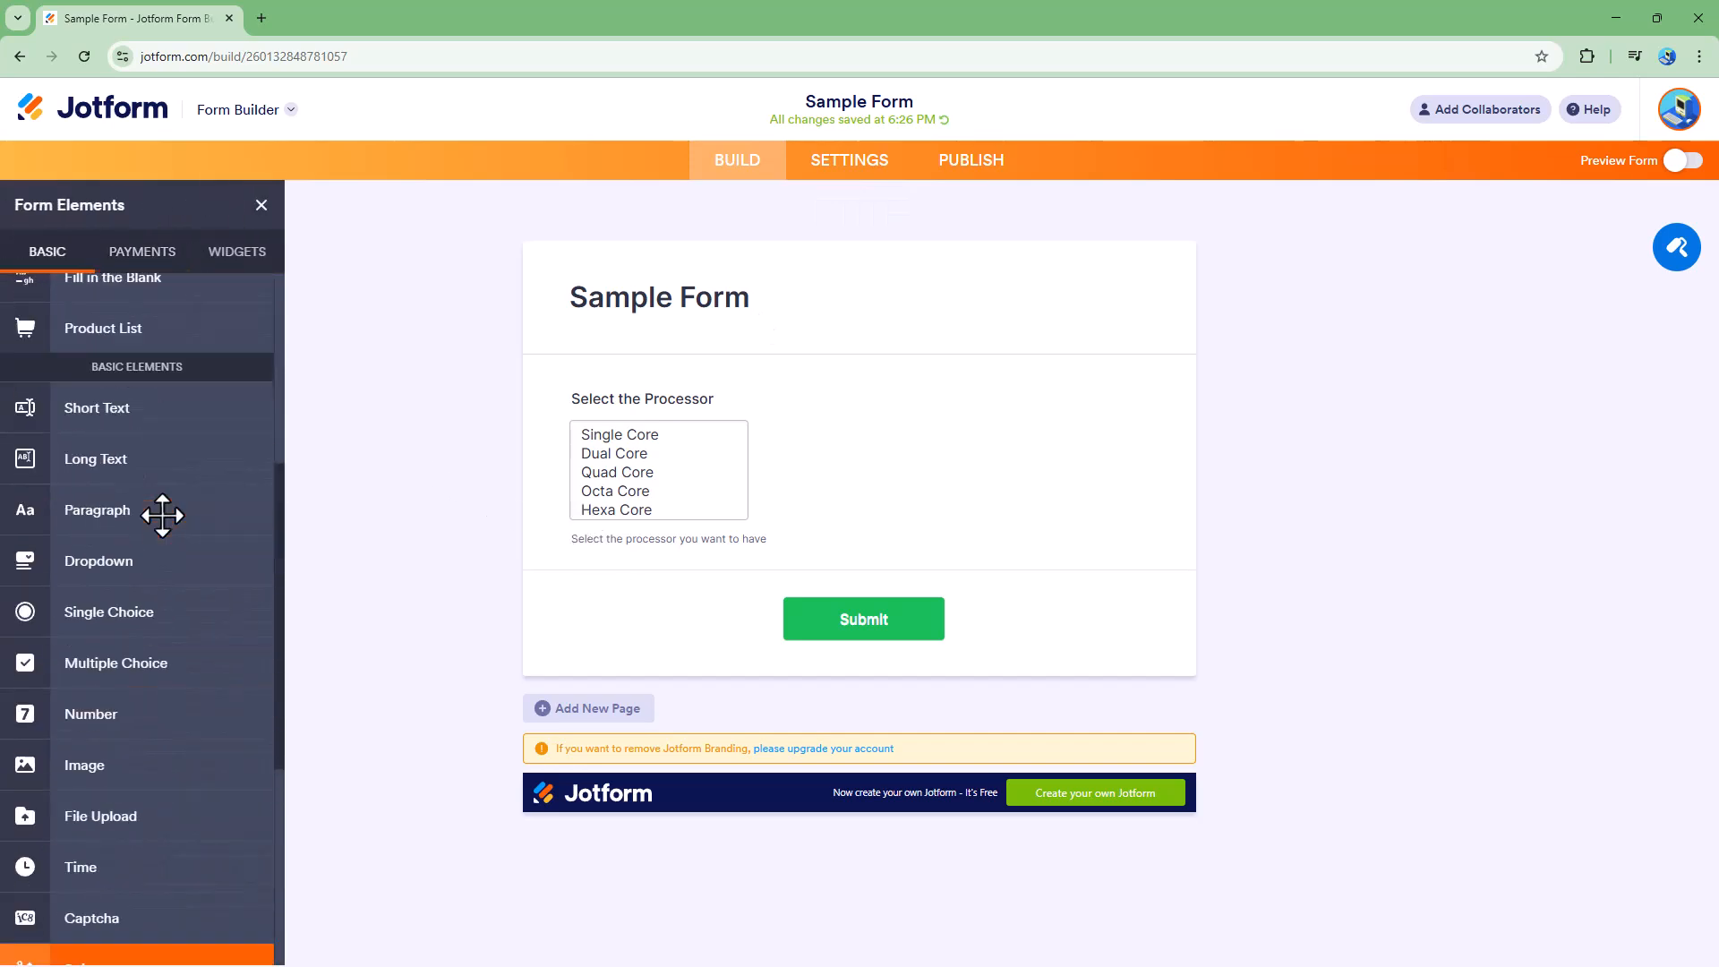
{"action": "scroll", "coordinate": [104, 713], "scroll_direction": "down", "scroll_amount": 3}
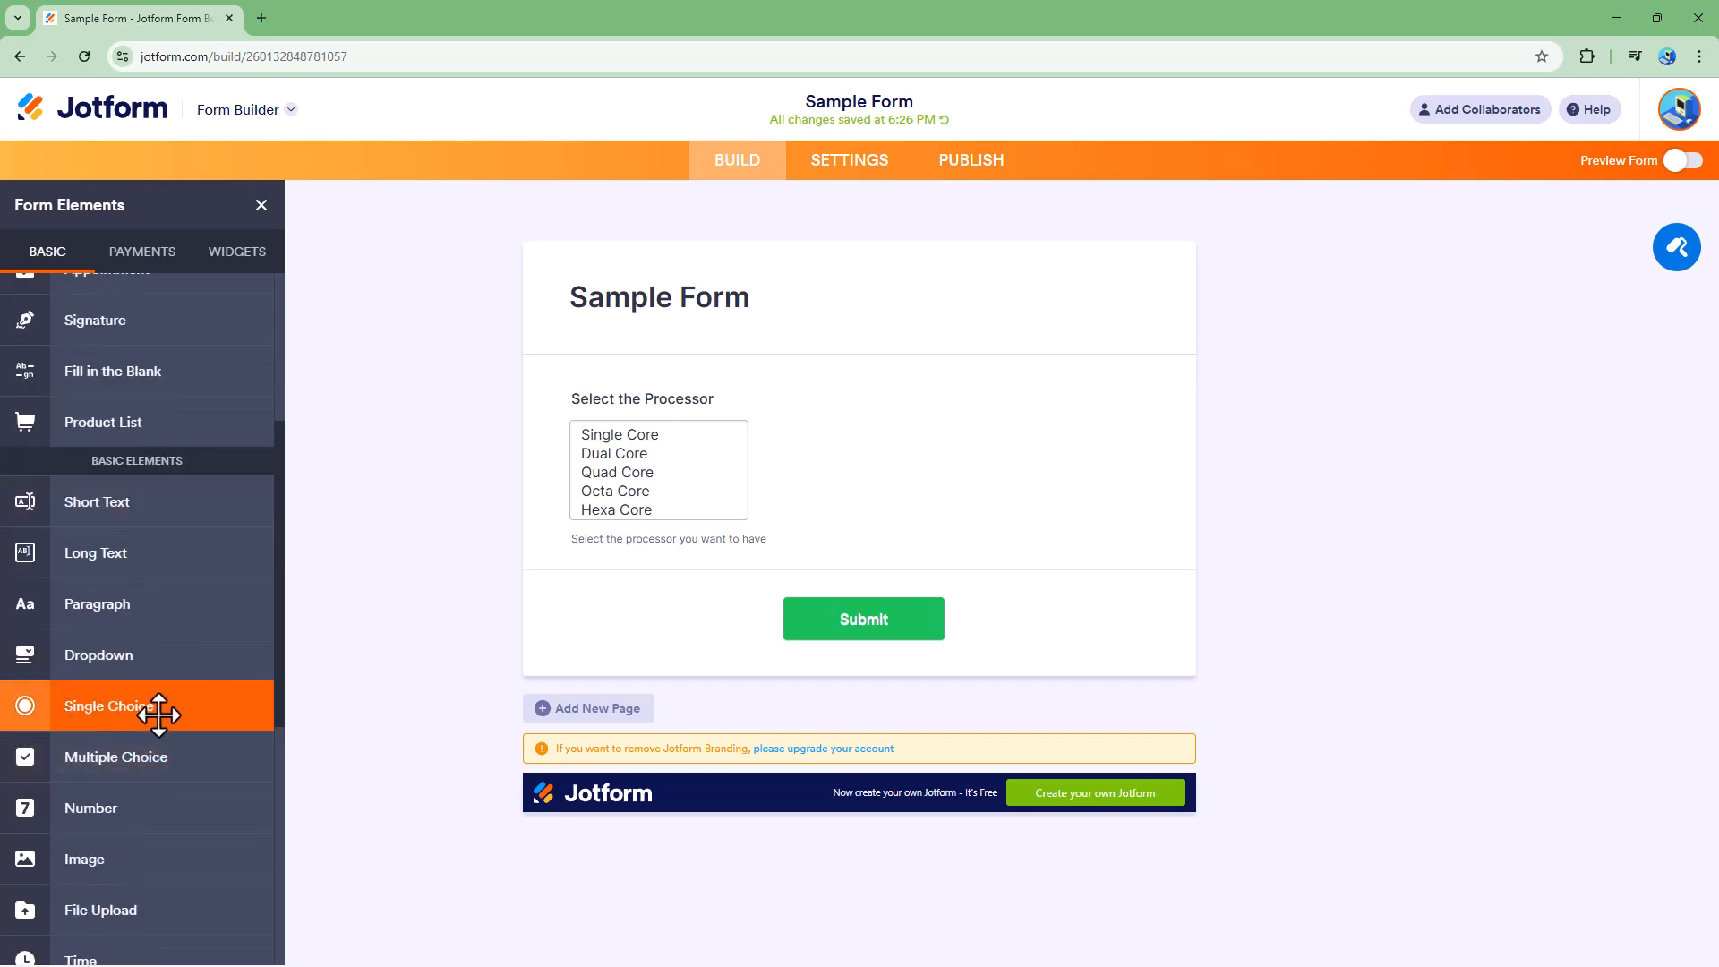
{"action": "left_click", "coordinate": [159, 714]}
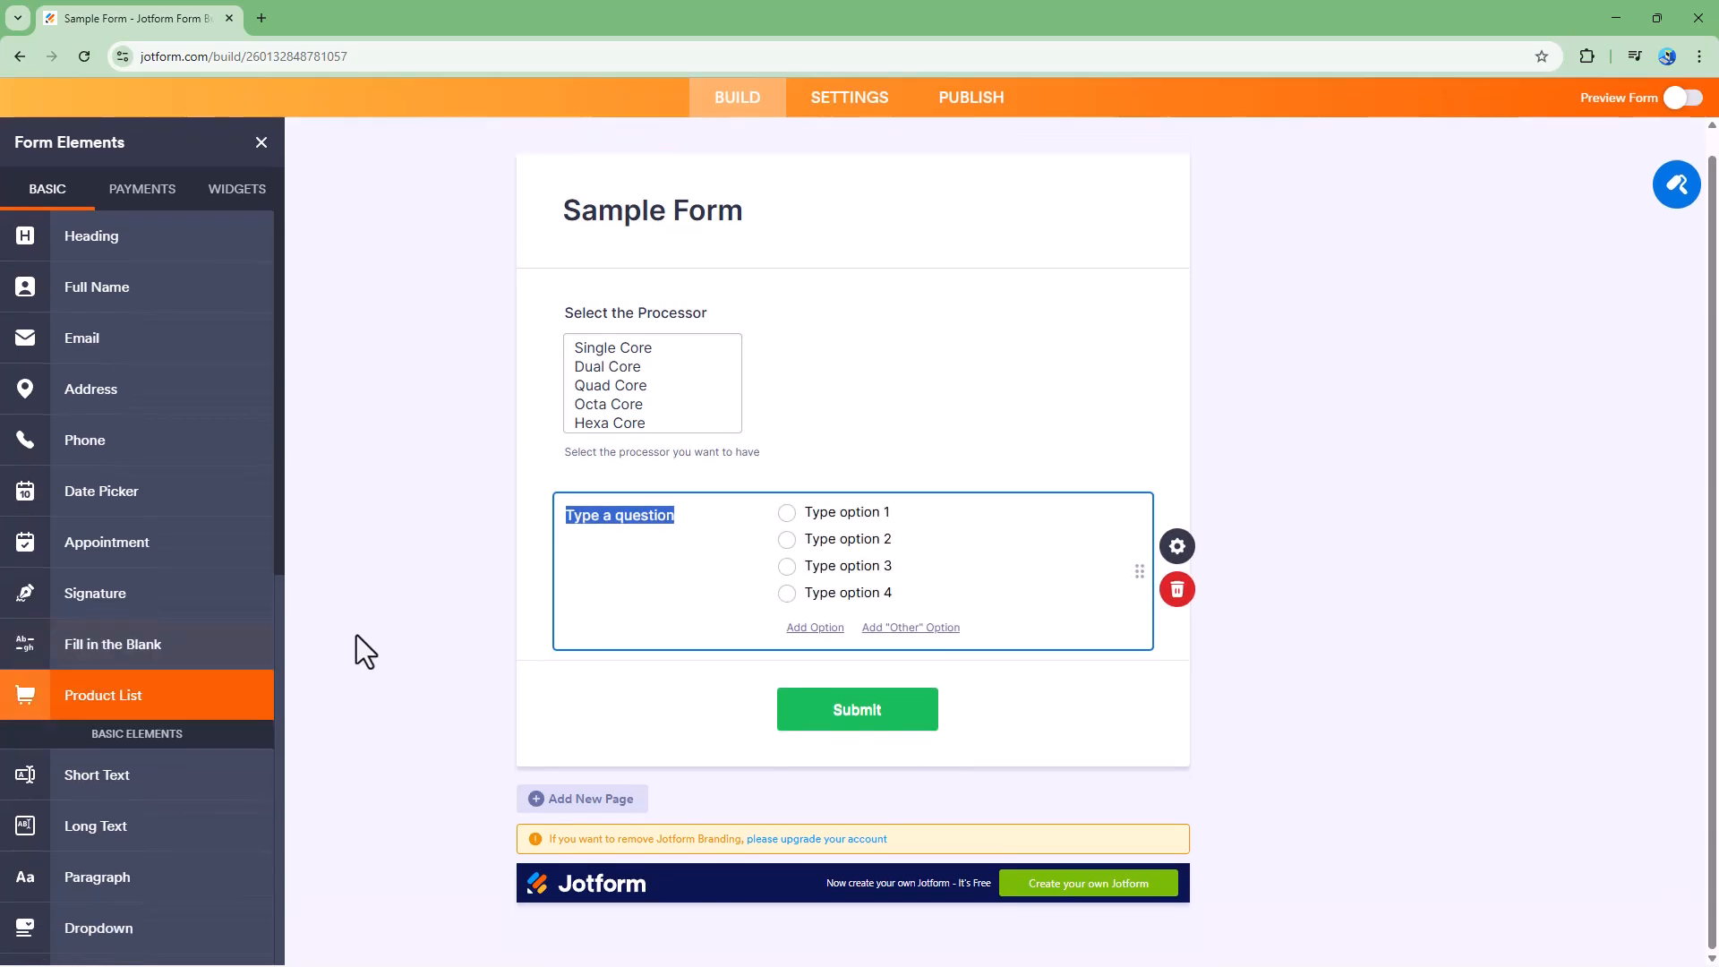
- Set the new field's question to "Select your Venue"
{"action": "left_click", "coordinate": [653, 512]}
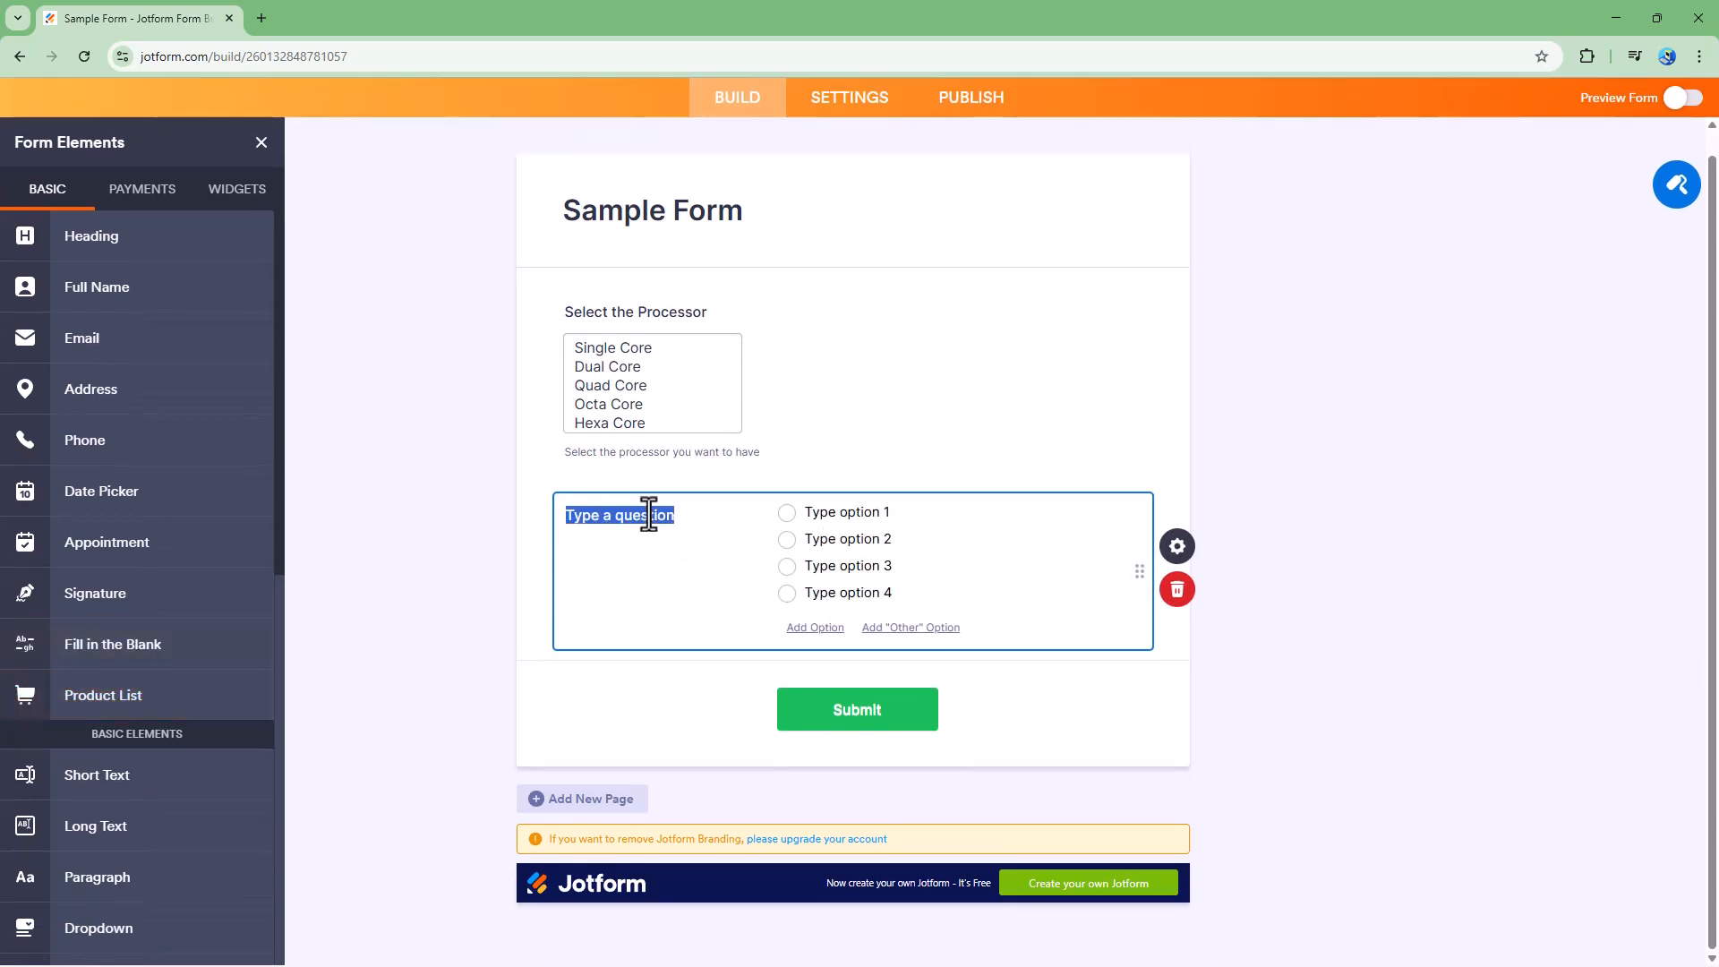
{"action": "left_click", "coordinate": [700, 517]}
{"action": "left_click_drag", "start_coordinate": [700, 517], "coordinate": [426, 512]}
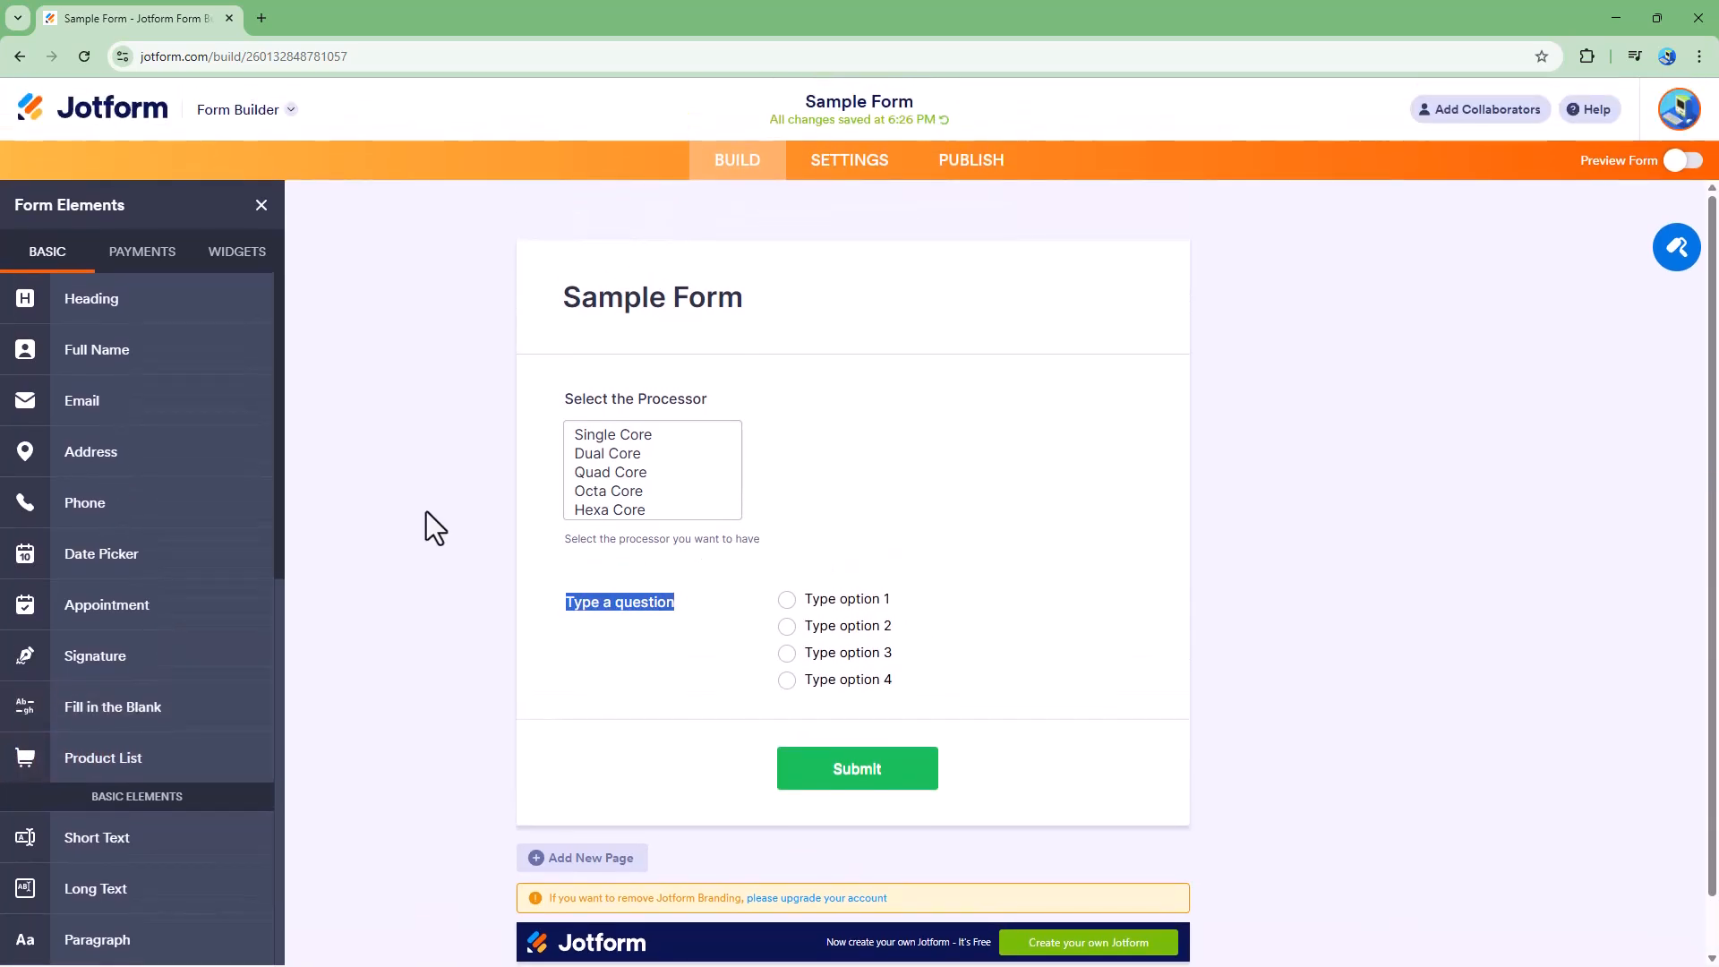
{"action": "left_click", "coordinate": [599, 601]}
{"action": "left_click_drag", "start_coordinate": [681, 612], "coordinate": [509, 588]}
{"action": "type", "text": "Select your Venue"}
- Rename the first two options to Terrace and Garden
{"action": "left_click", "coordinate": [855, 598]}
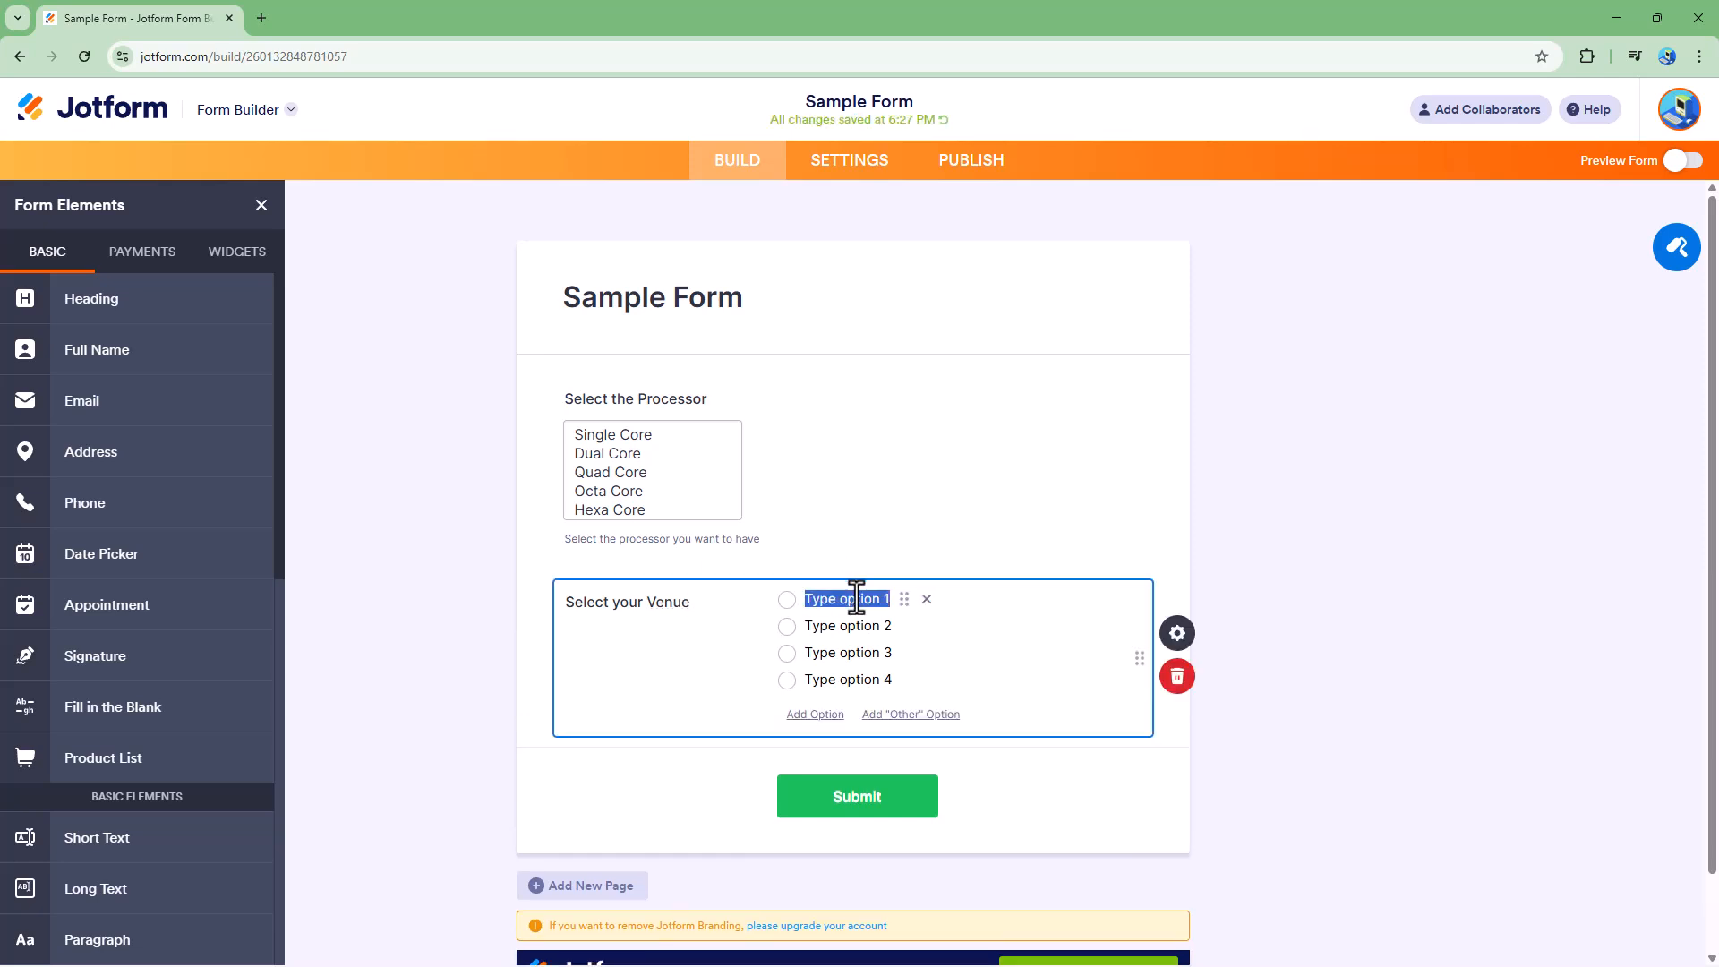
{"action": "type", "text": "Teerace"}
{"action": "left_click", "coordinate": [854, 625]}
{"action": "left_click", "coordinate": [825, 598]}
{"action": "right_click", "coordinate": [825, 598]}
{"action": "left_click", "coordinate": [912, 168]}
{"action": "left_click", "coordinate": [844, 629]}
{"action": "type", "text": "Garden"}
- Rename the third and fourth options to Living Room and Kitchen
{"action": "left_click", "coordinate": [837, 652]}
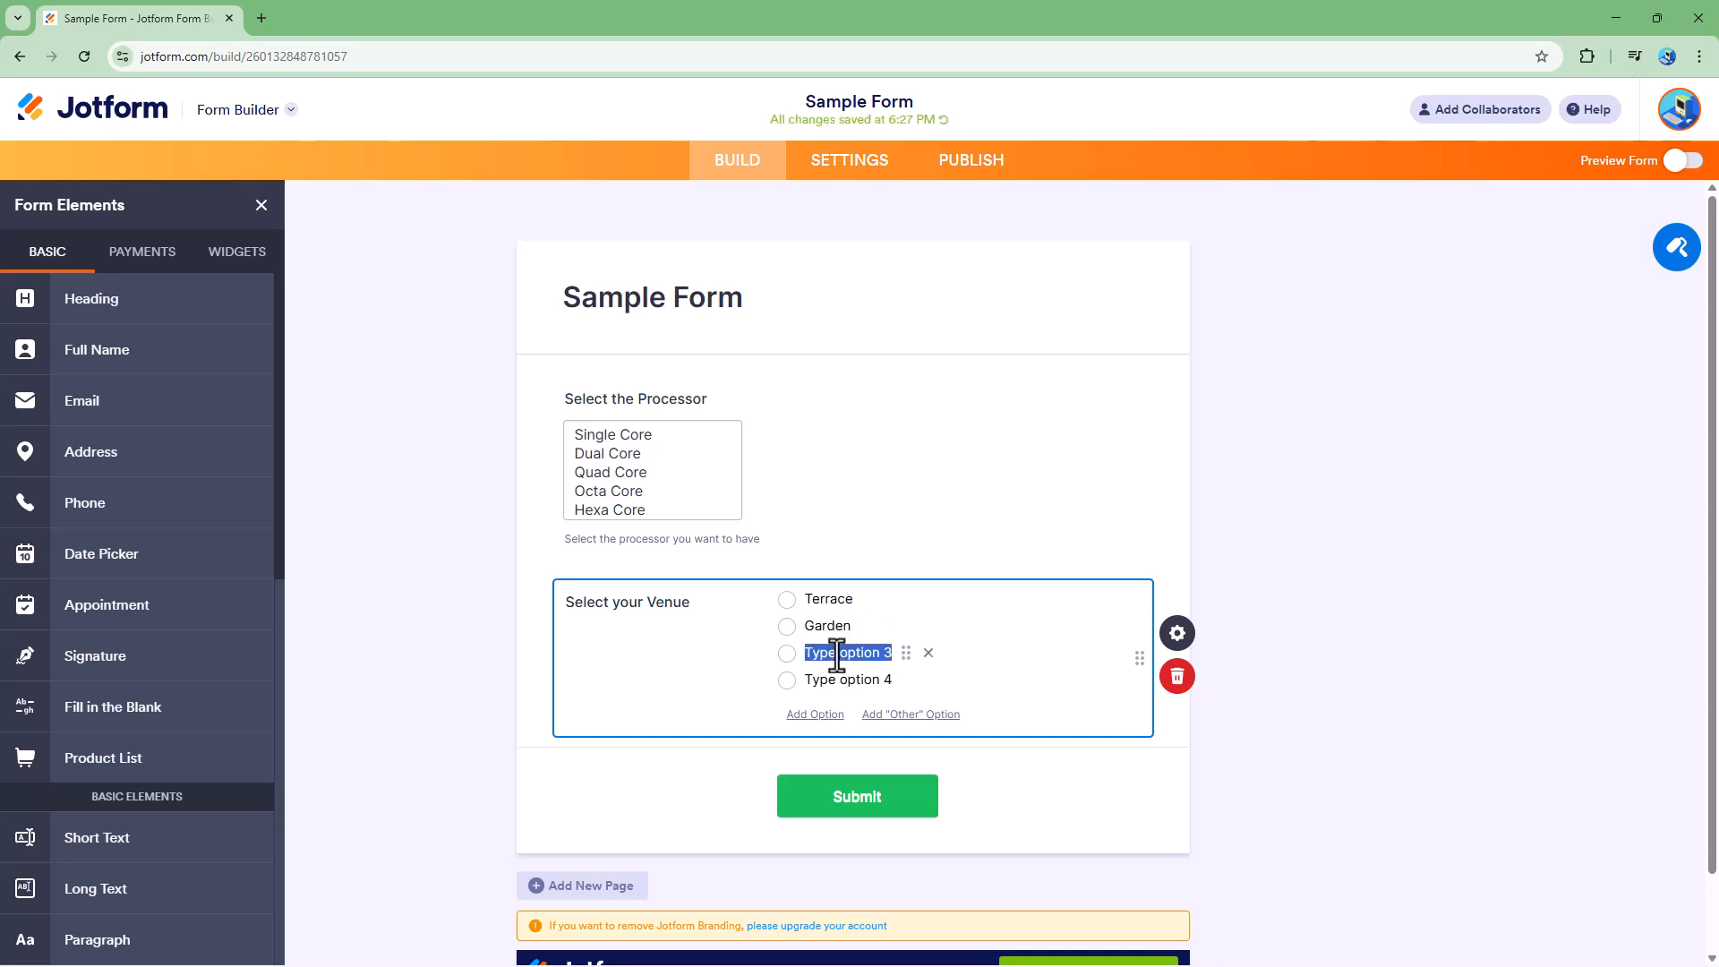
{"action": "type", "text": "B"}
{"action": "key", "text": "BackSpace"}
{"action": "type", "text": "Living Room"}
{"action": "left_click", "coordinate": [829, 678]}
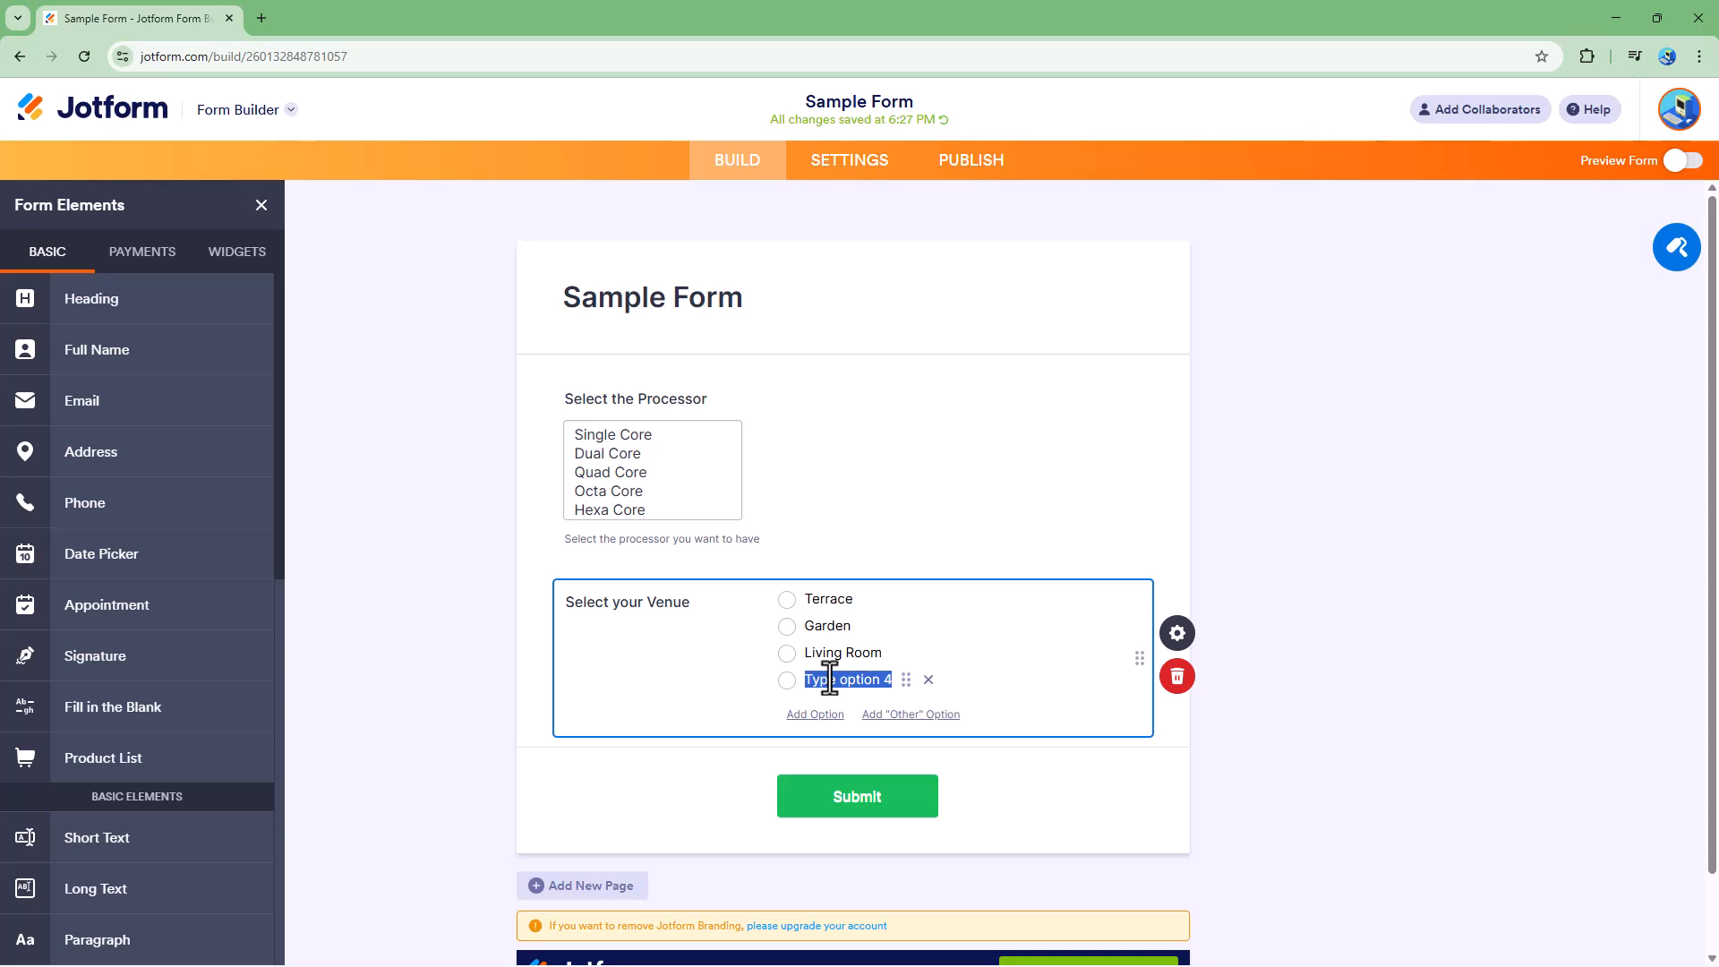
{"action": "type", "text": "Kitcheb"}
- Add a fifth option named Dining Area and an "Other" option
{"action": "left_click", "coordinate": [834, 715]}
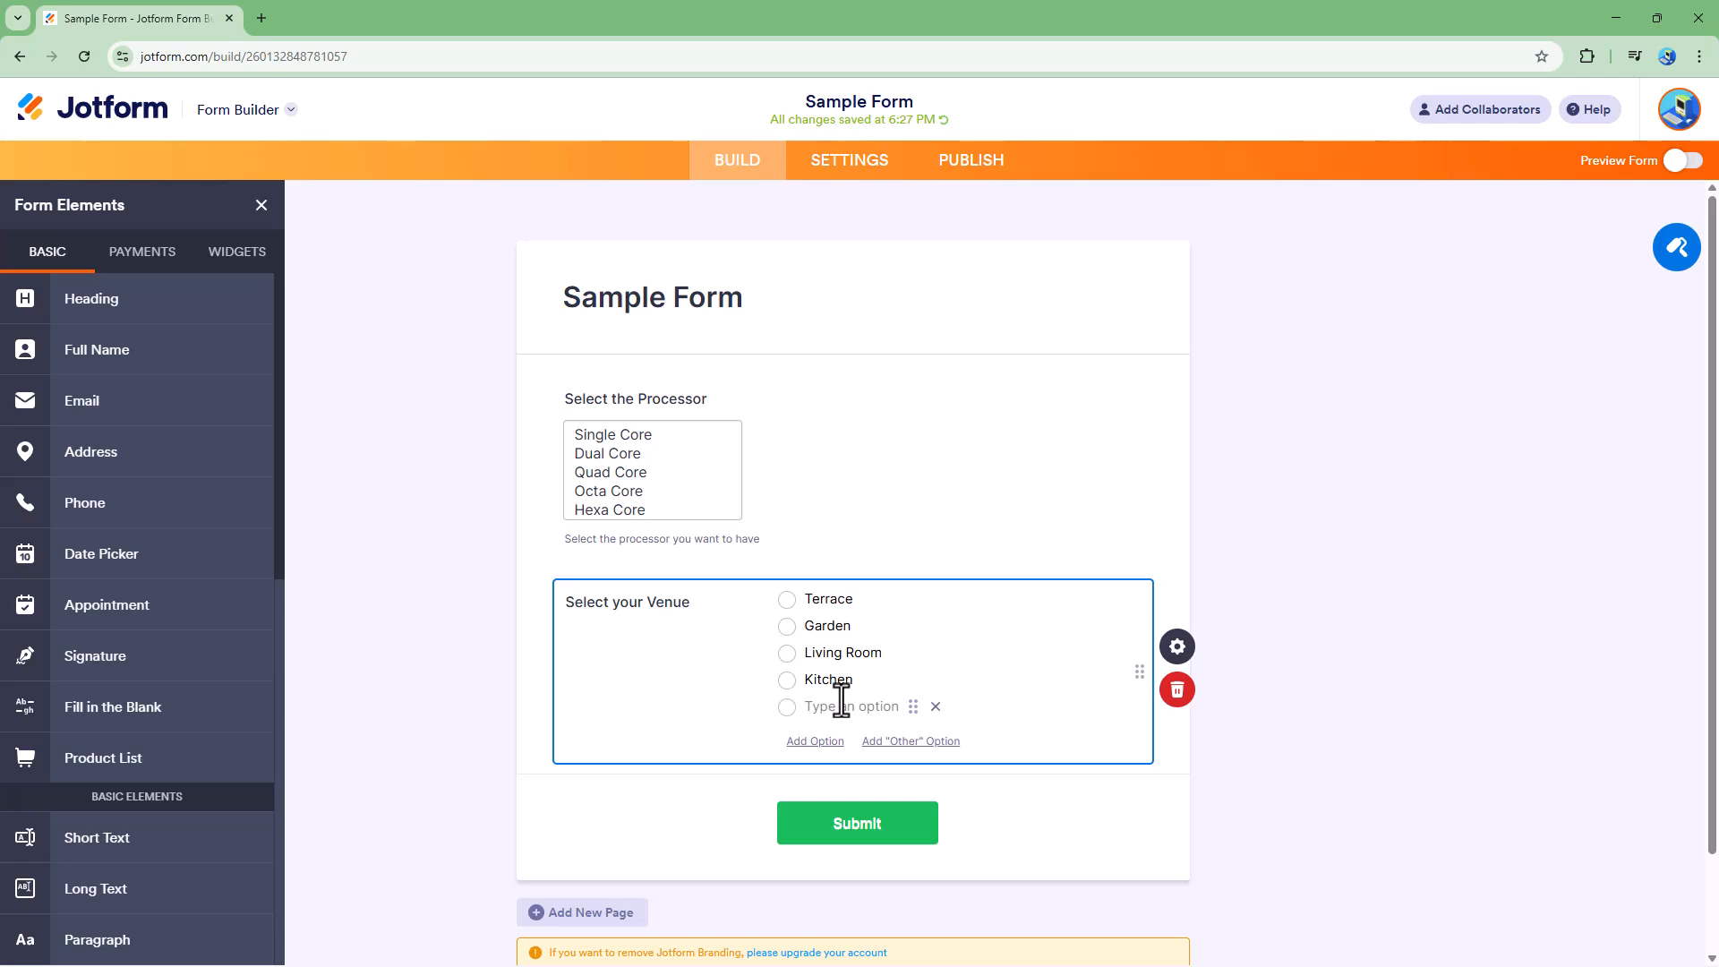
{"action": "type", "text": "Dining Area"}
{"action": "left_click", "coordinate": [882, 742]}
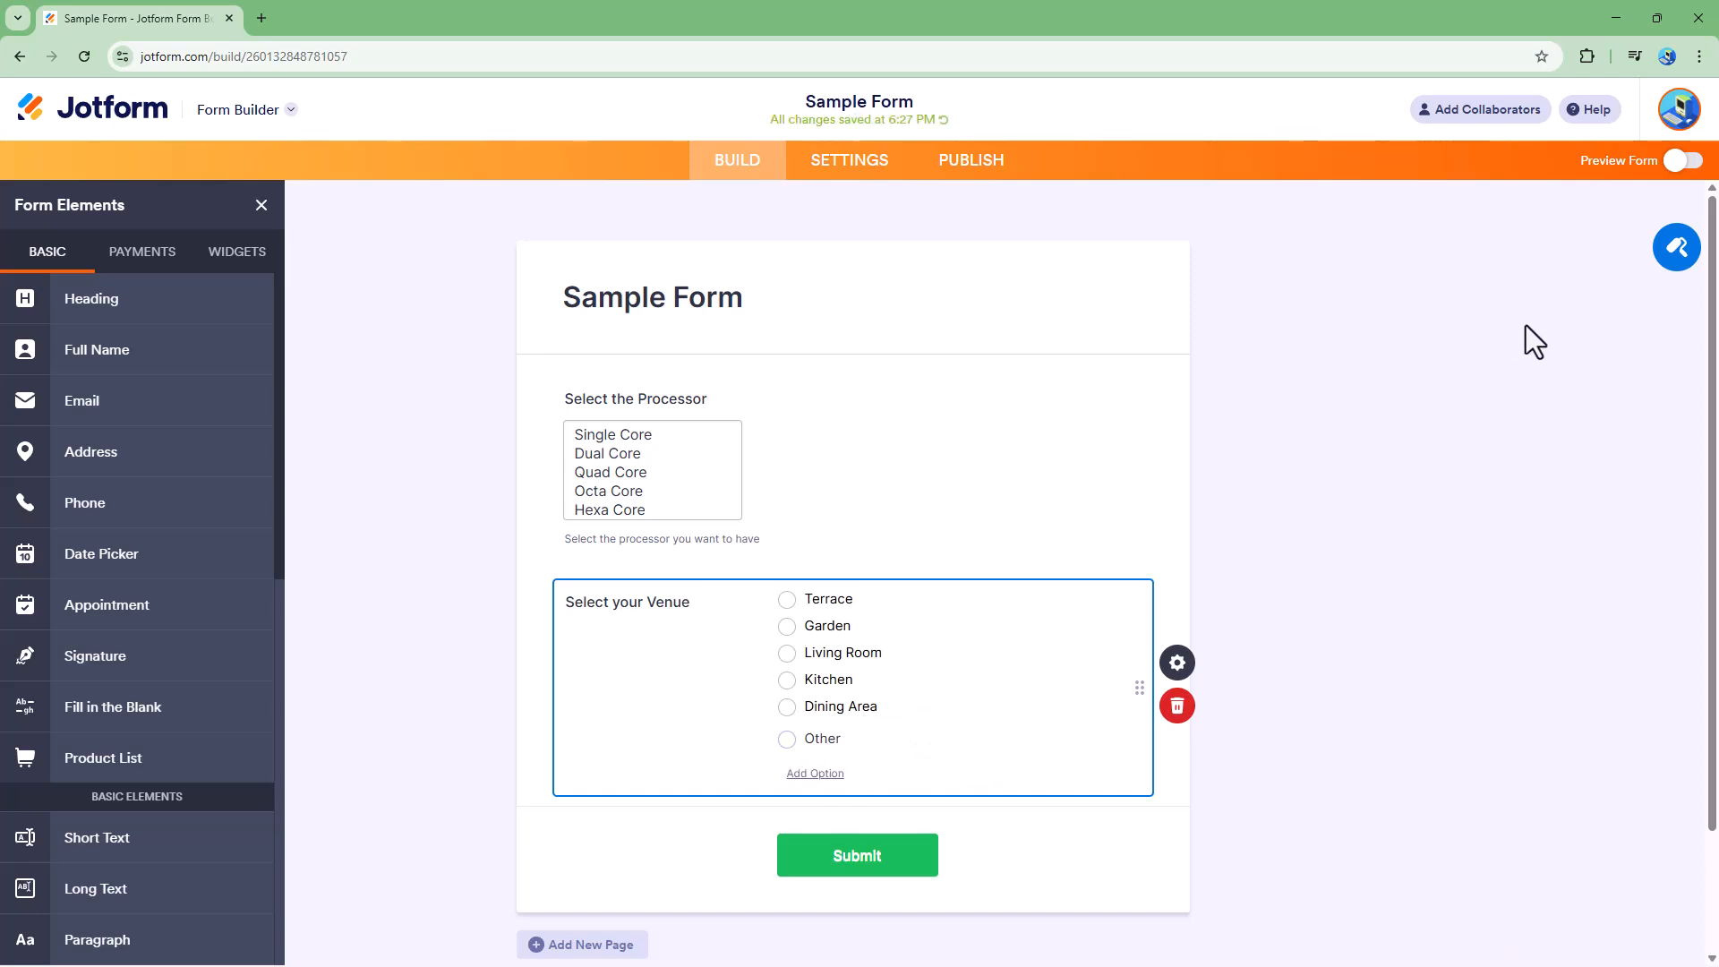
- Preview the form and test selecting each venue option, including Other
{"action": "left_click", "coordinate": [1681, 161]}
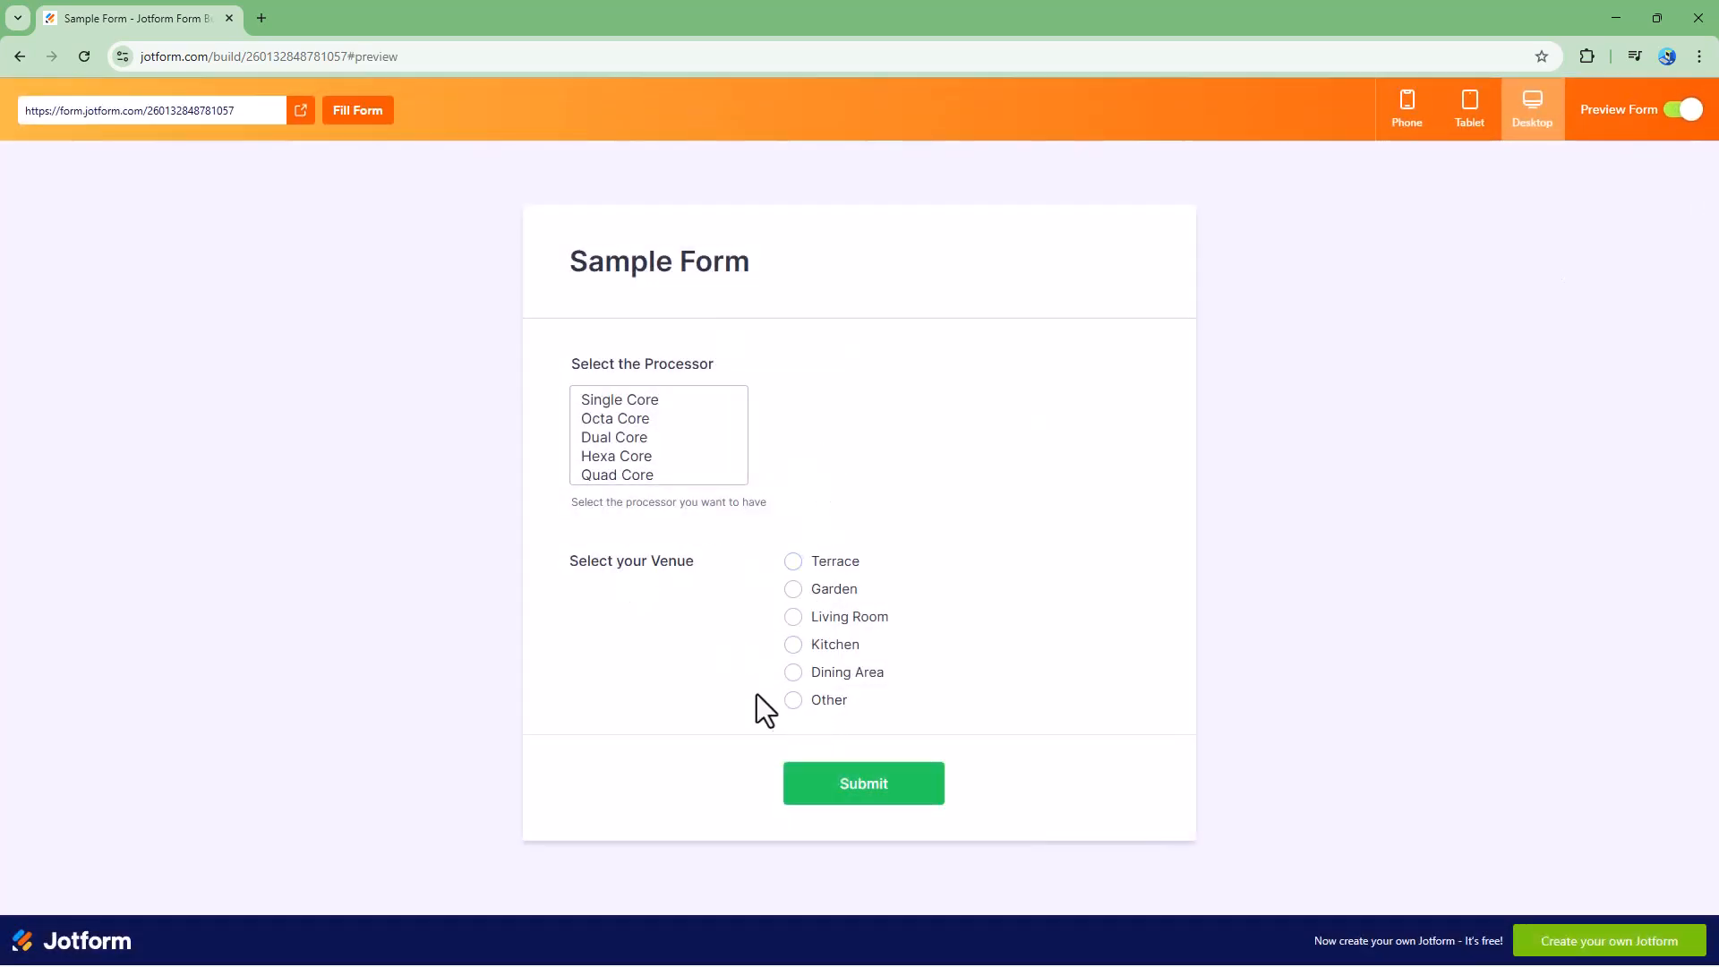
{"action": "left_click", "coordinate": [792, 590]}
{"action": "left_click", "coordinate": [793, 643]}
{"action": "left_click", "coordinate": [793, 617]}
{"action": "left_click", "coordinate": [793, 562]}
{"action": "left_click", "coordinate": [793, 672]}
{"action": "left_click", "coordinate": [793, 617]}
{"action": "left_click", "coordinate": [793, 699]}
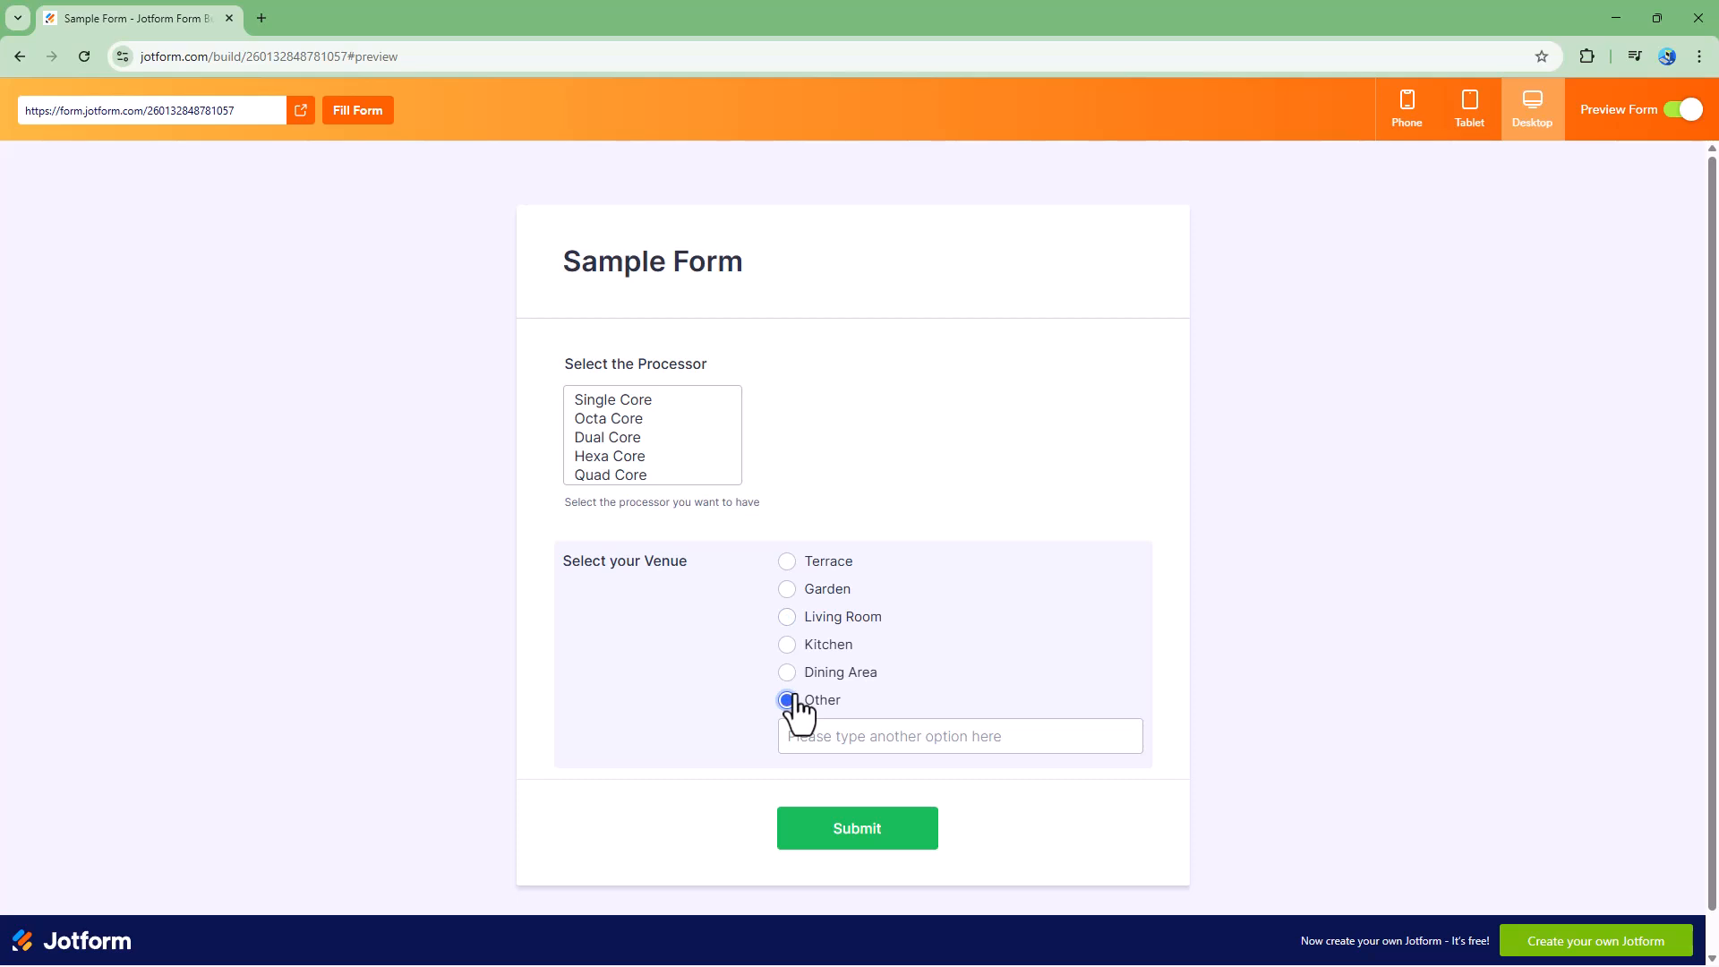
- Enter Picnic Spot in the Other text box and leave the preview
{"action": "left_click", "coordinate": [876, 737]}
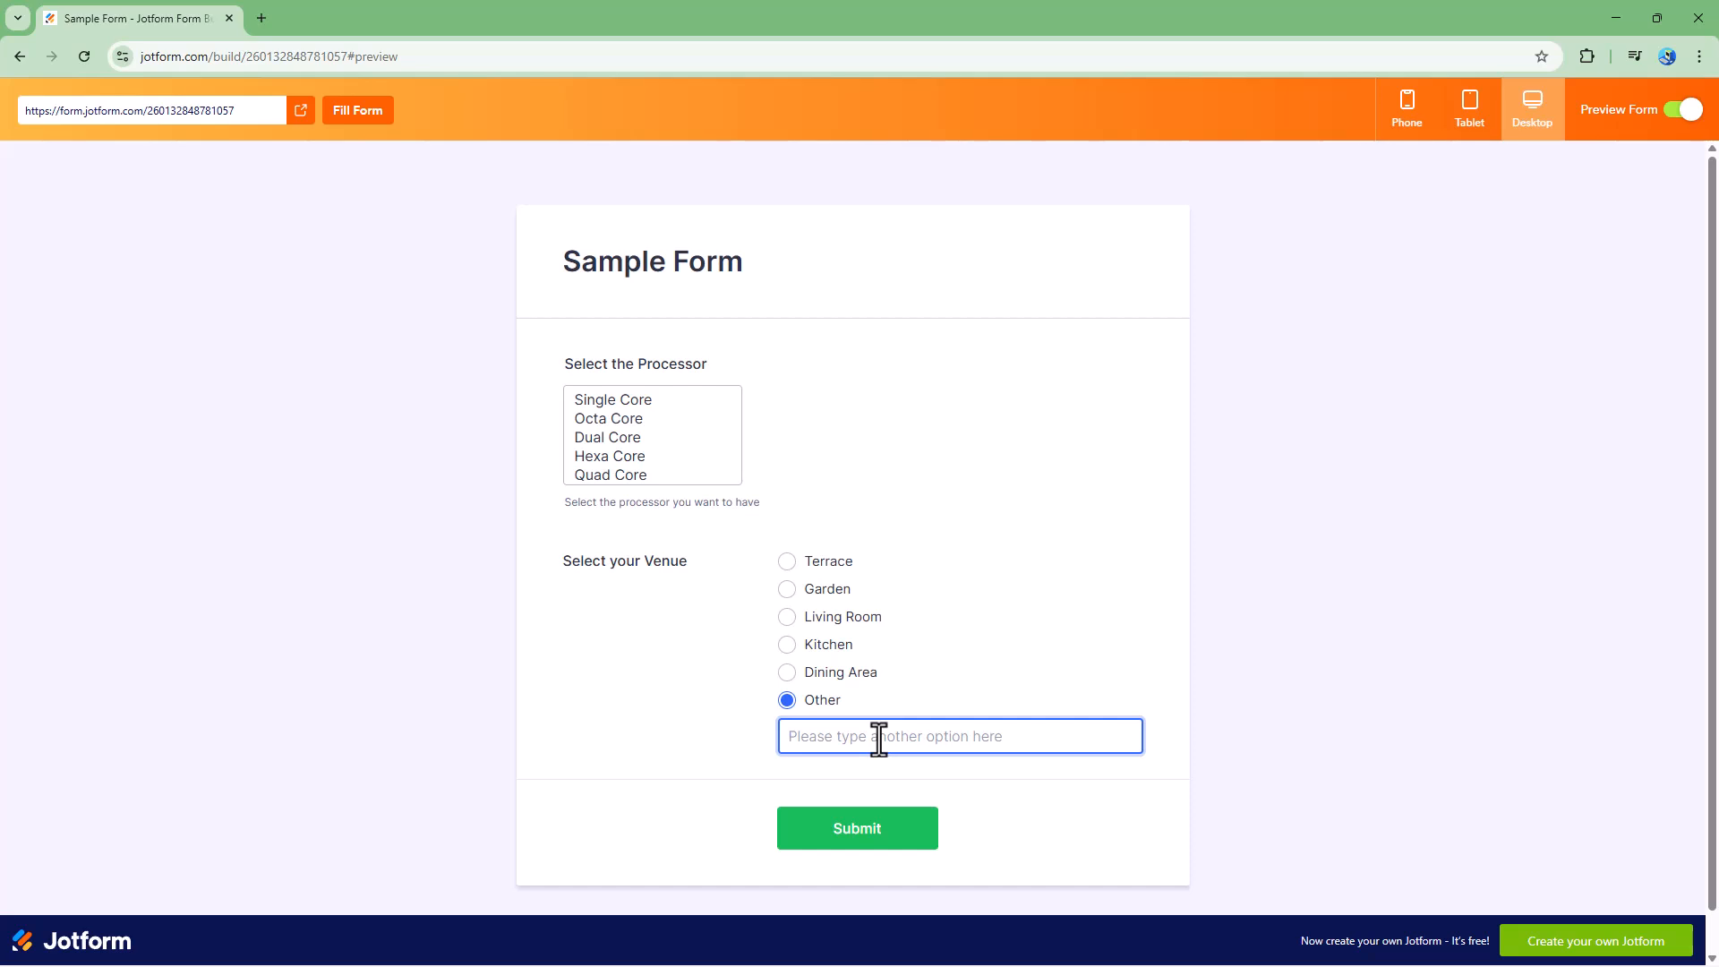
{"action": "type", "text": "Picnic Spot"}
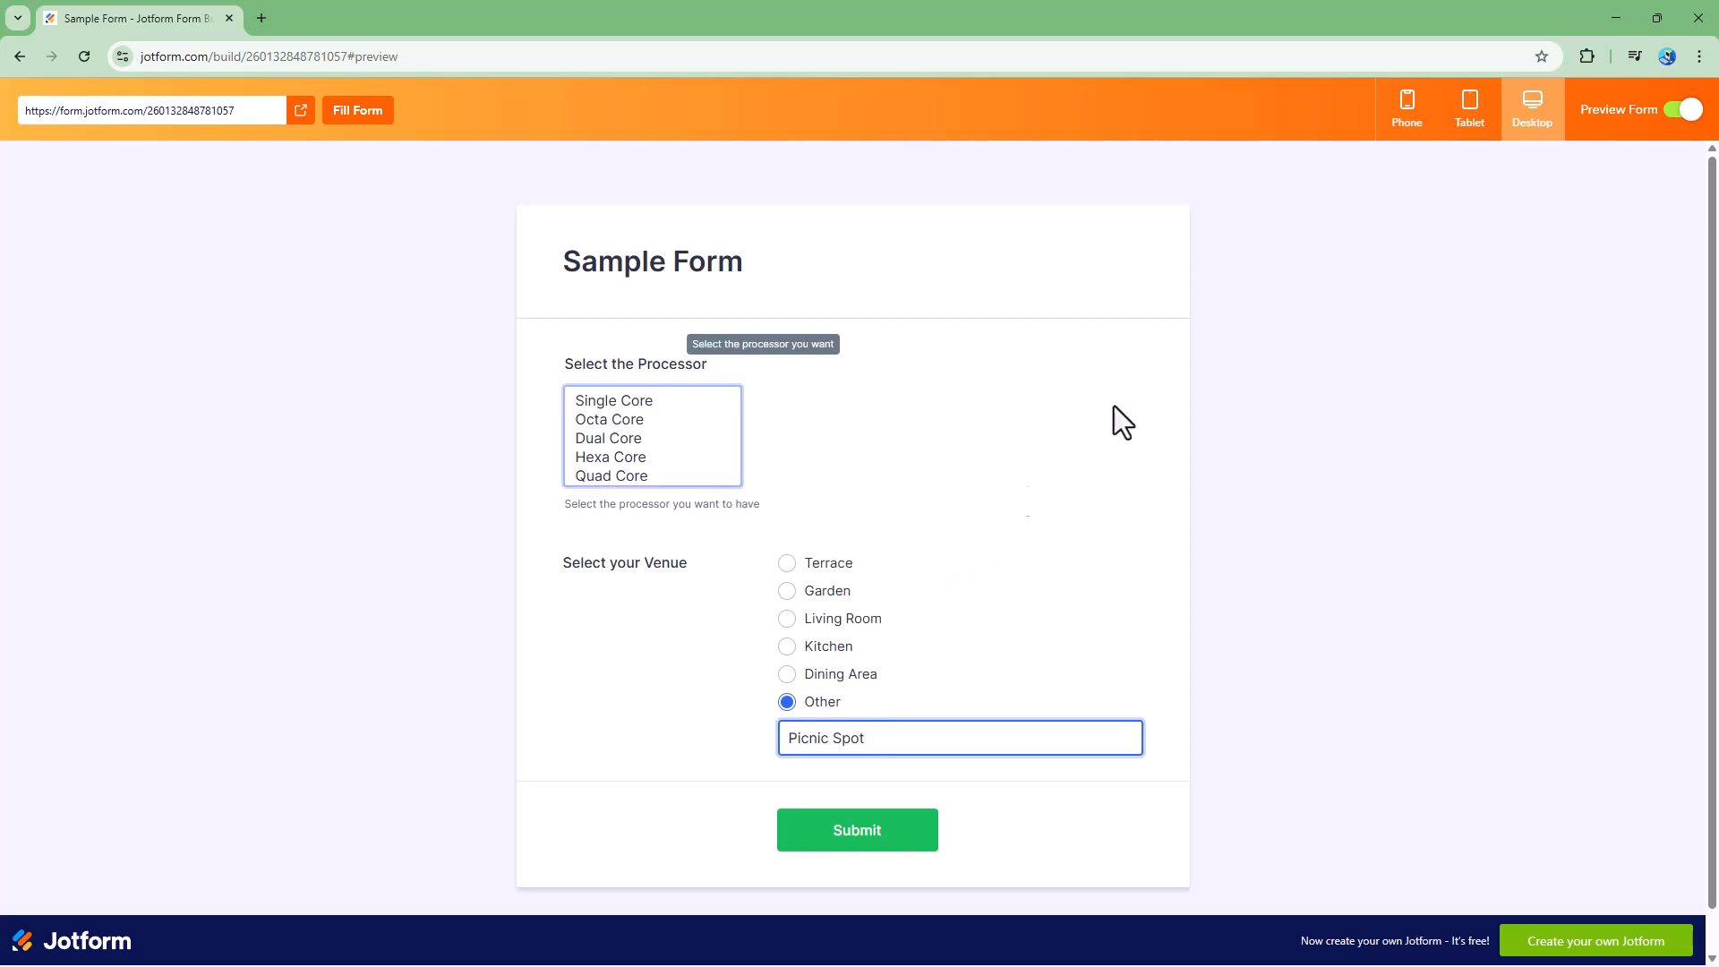
{"action": "left_click", "coordinate": [1686, 115]}
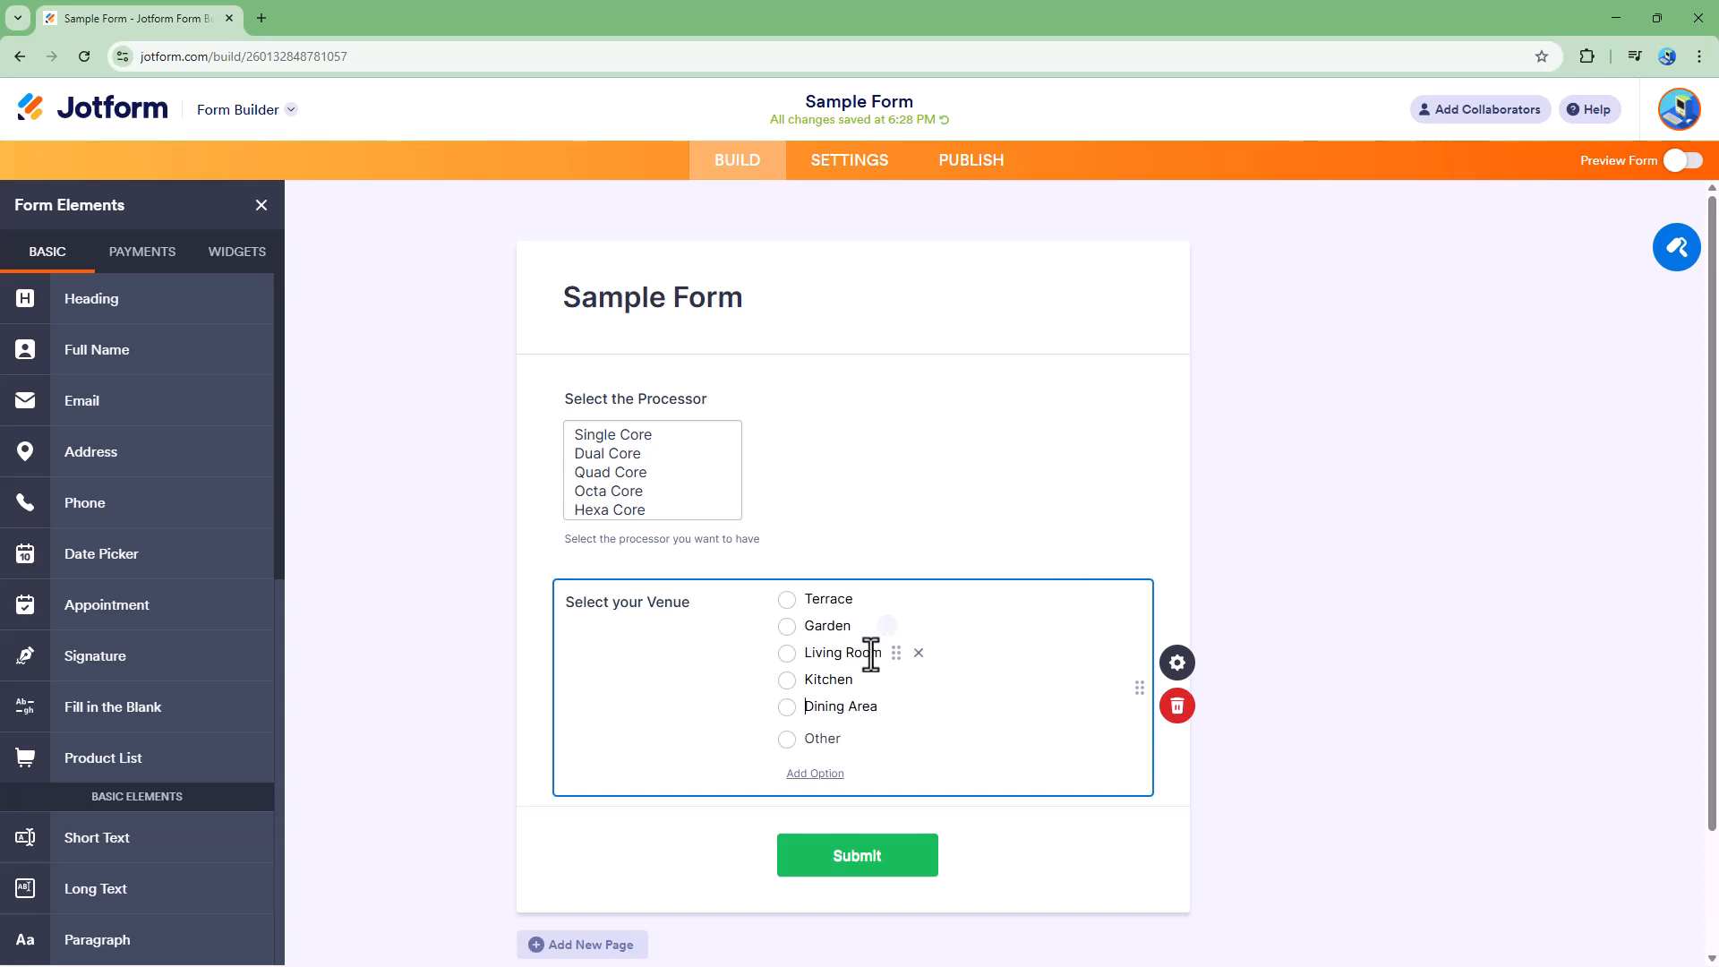
- Change the venue field's label to "Select Venue" in its properties
{"action": "left_click", "coordinate": [1189, 685]}
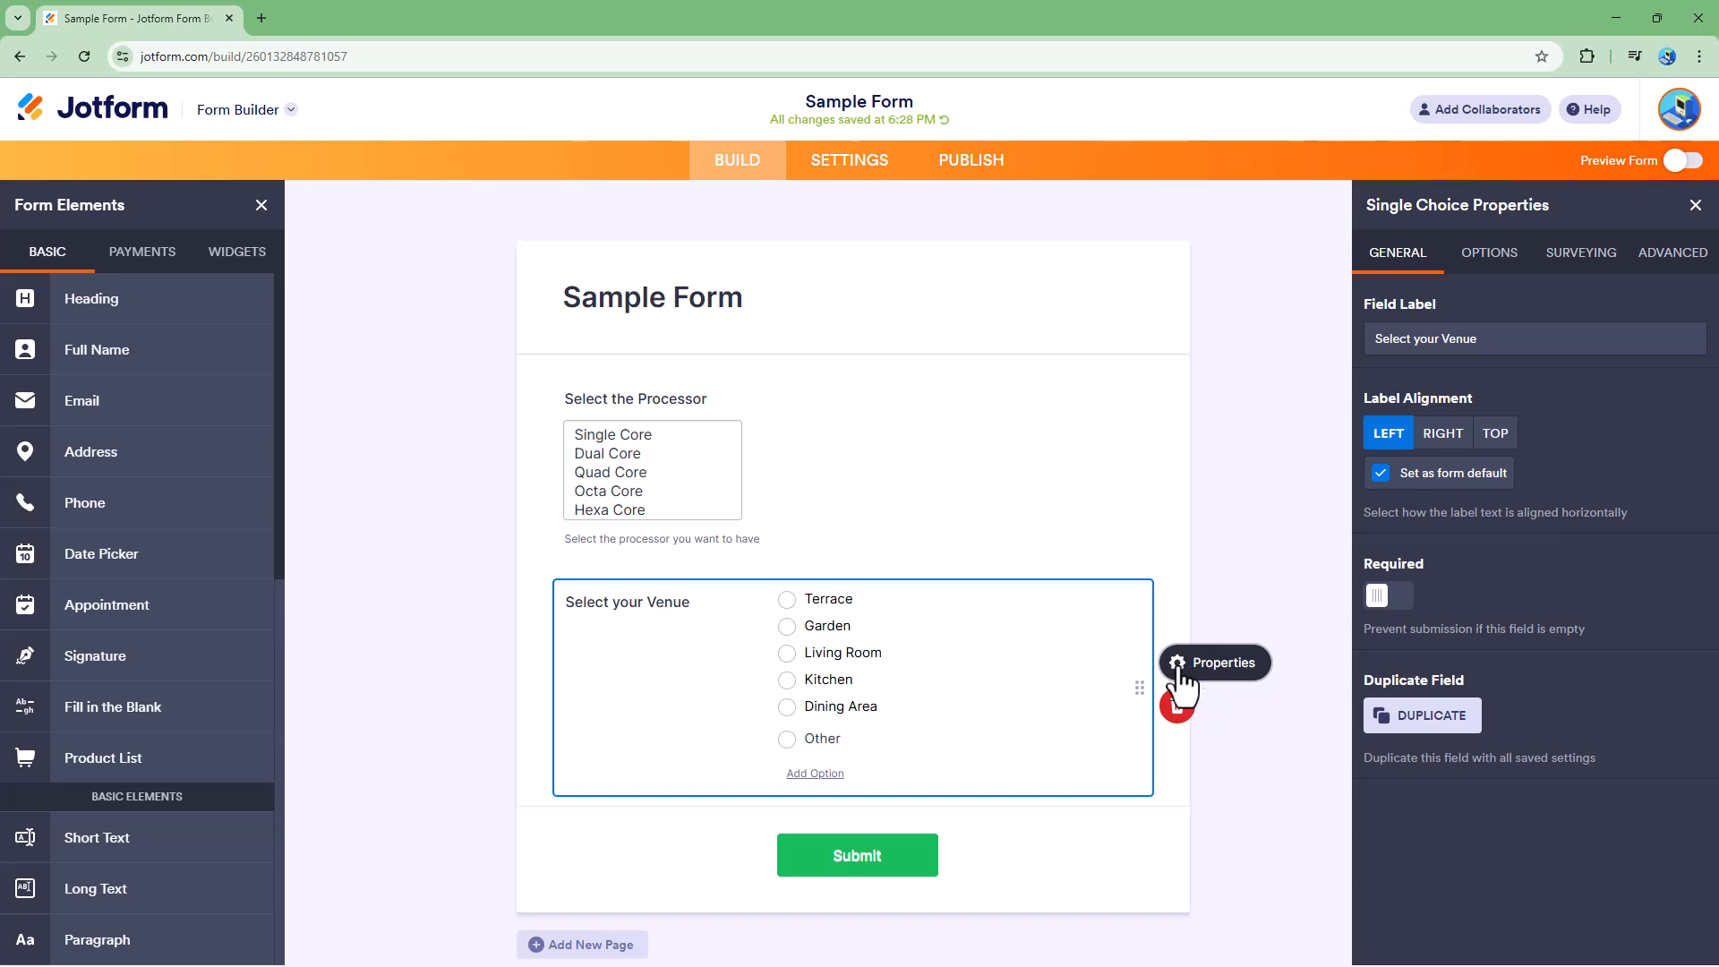
{"action": "left_click", "coordinate": [1415, 335]}
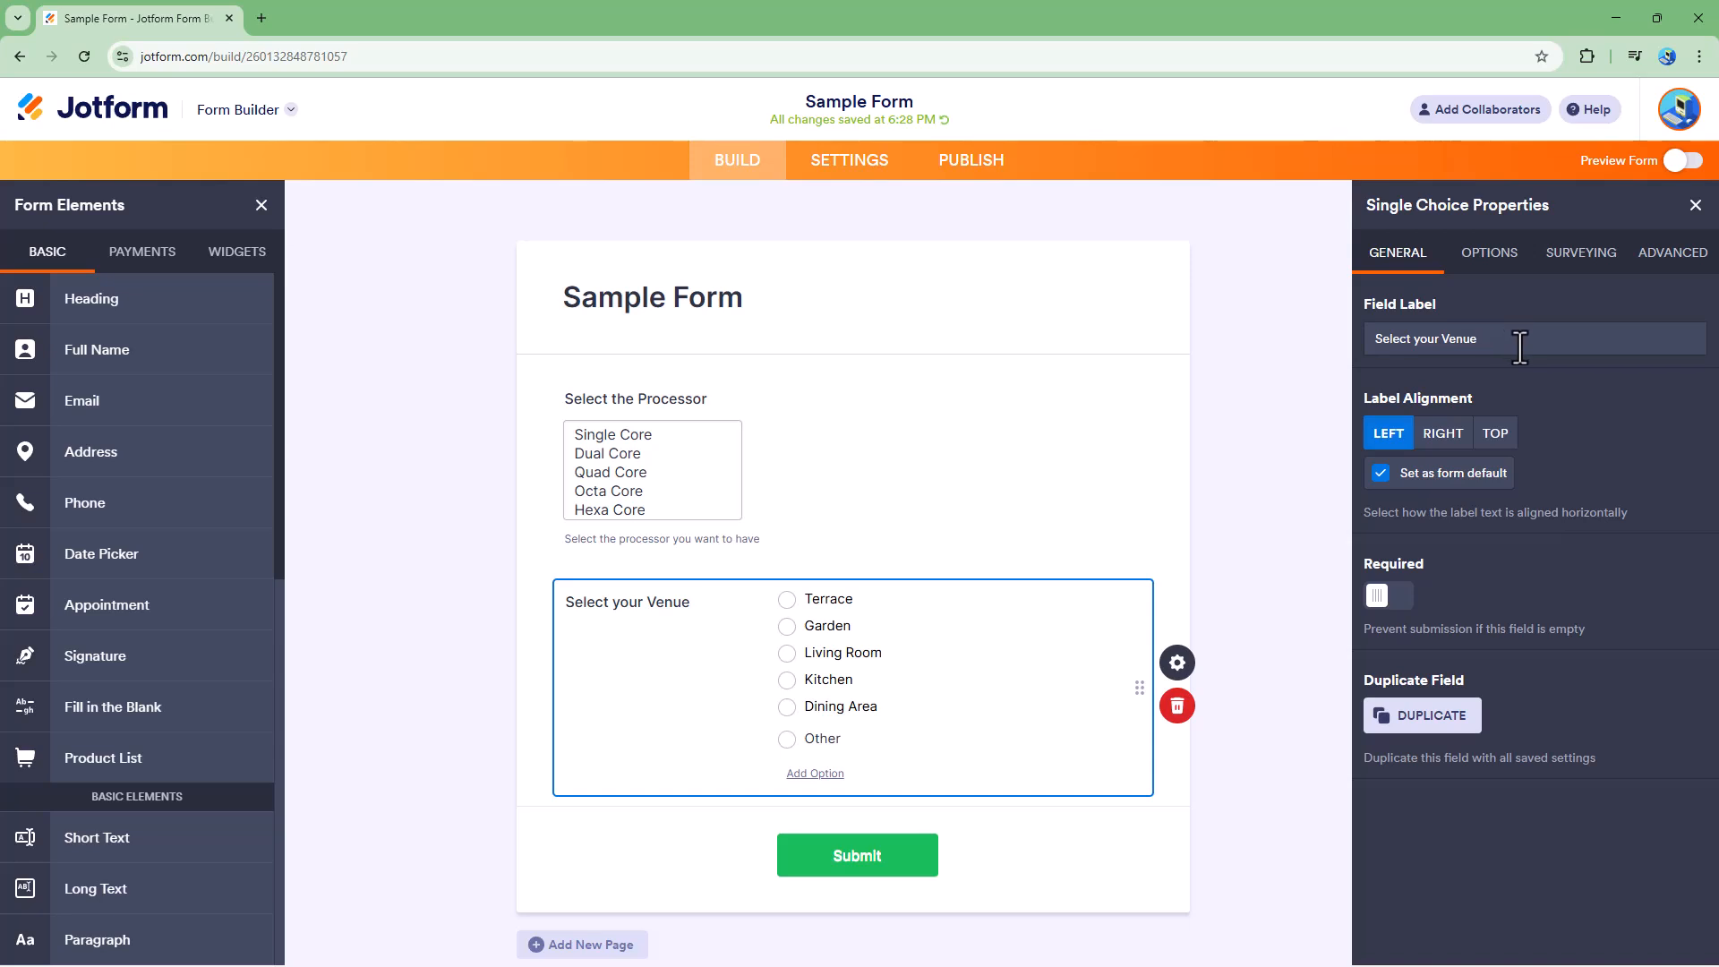
{"action": "double_click", "coordinate": [1432, 339]}
{"action": "key", "text": "BackSpace"}
- Try the Right and Top label alignments before returning to Left
{"action": "left_click", "coordinate": [1442, 435]}
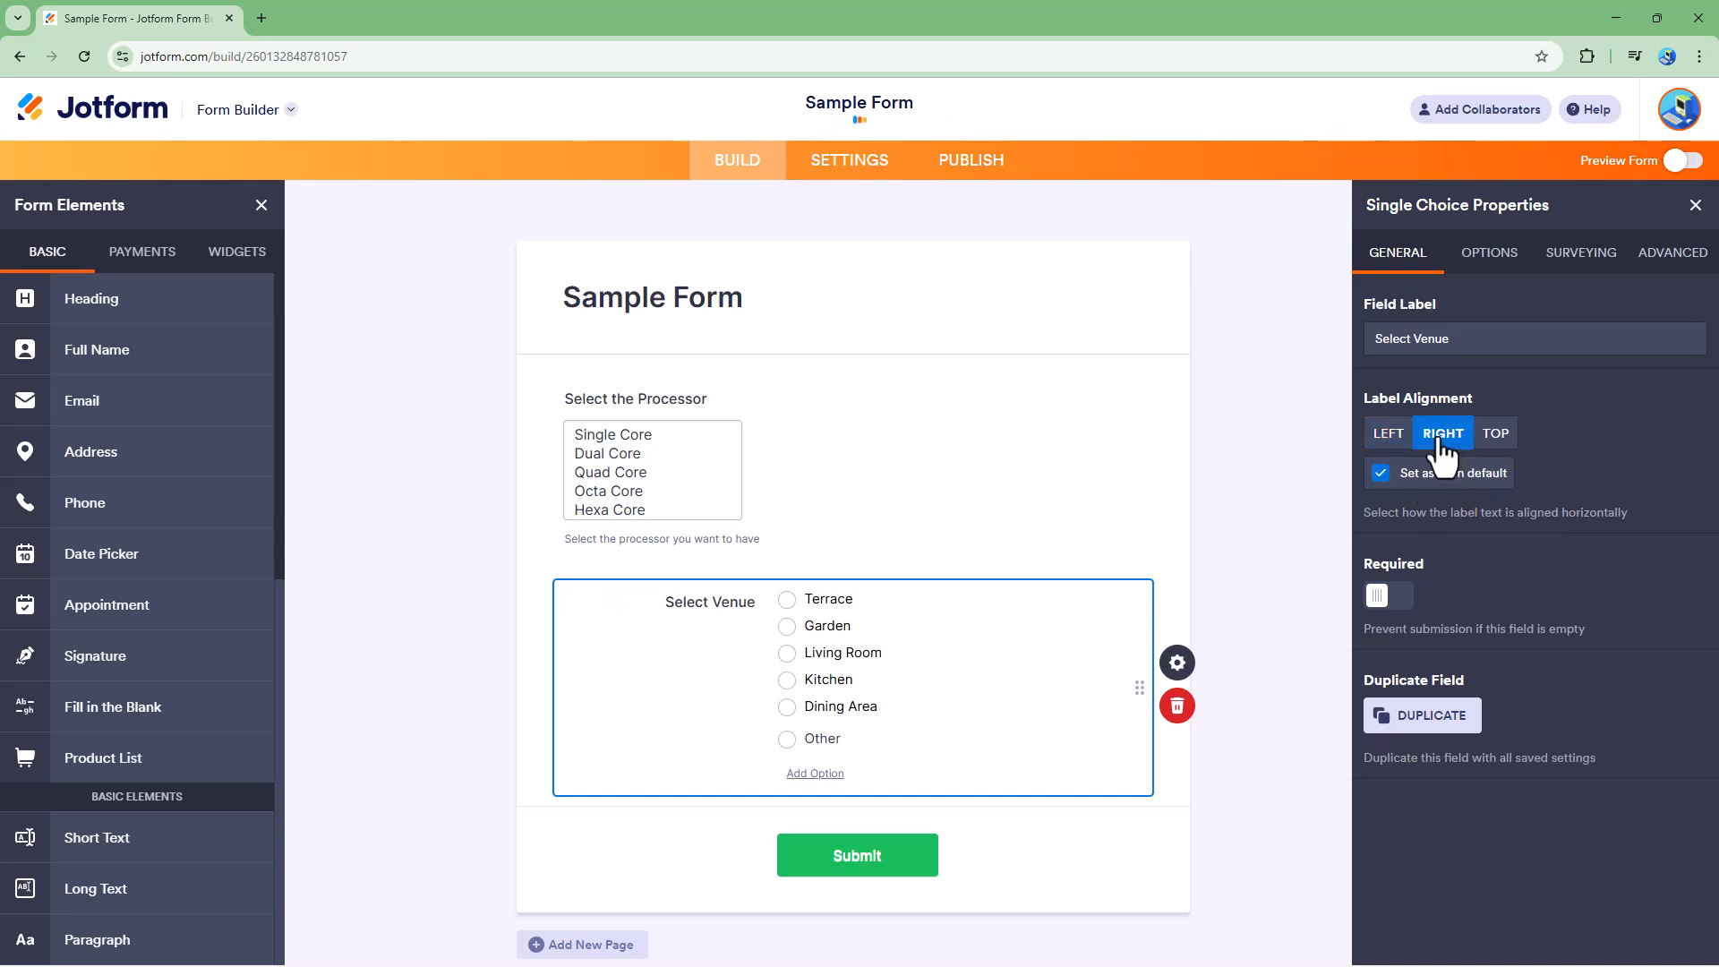
{"action": "left_click", "coordinate": [1495, 436]}
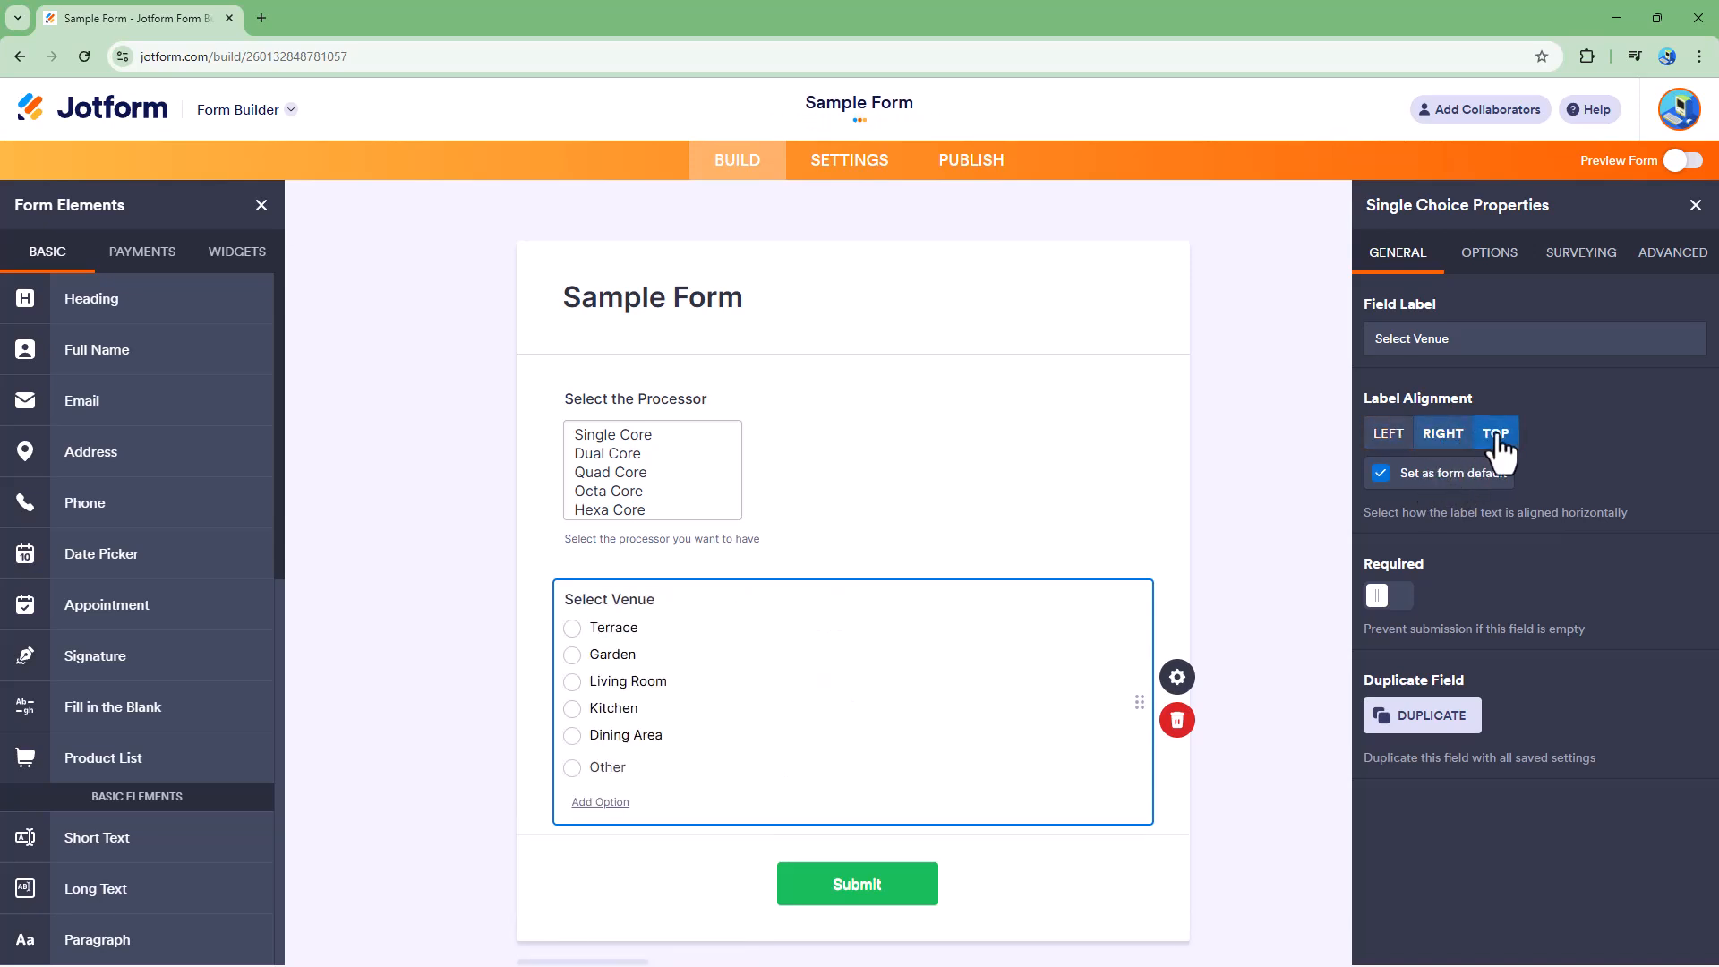
{"action": "left_click", "coordinate": [1445, 435]}
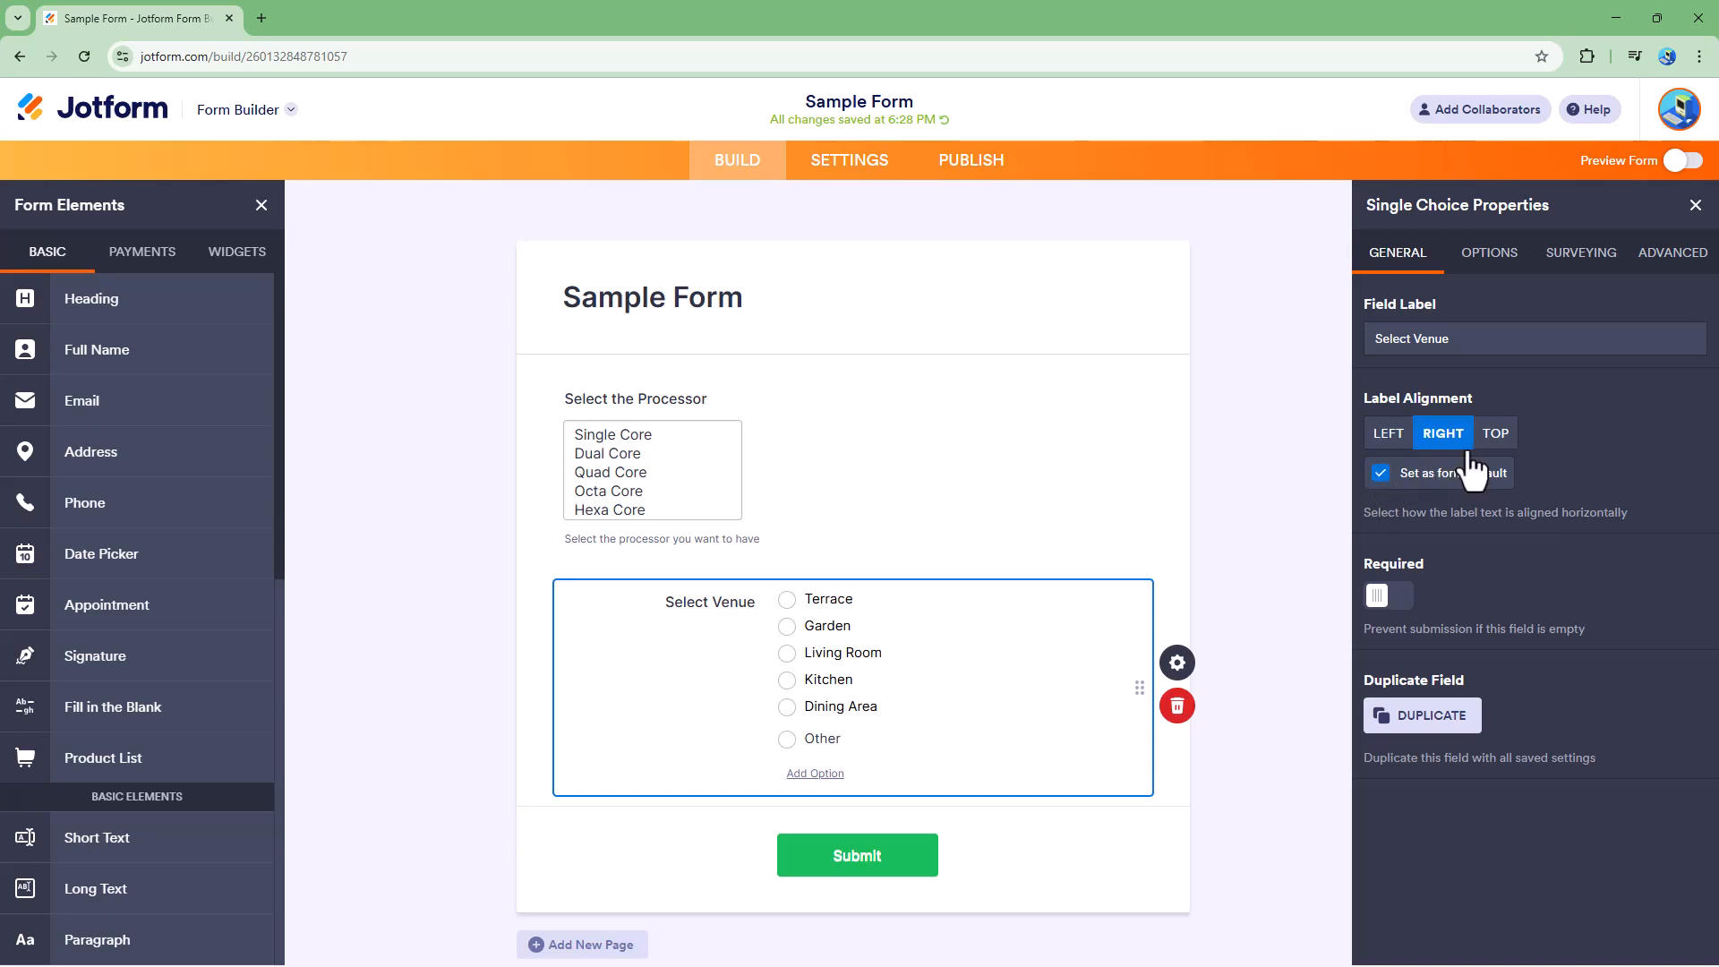
{"action": "left_click", "coordinate": [1388, 443]}
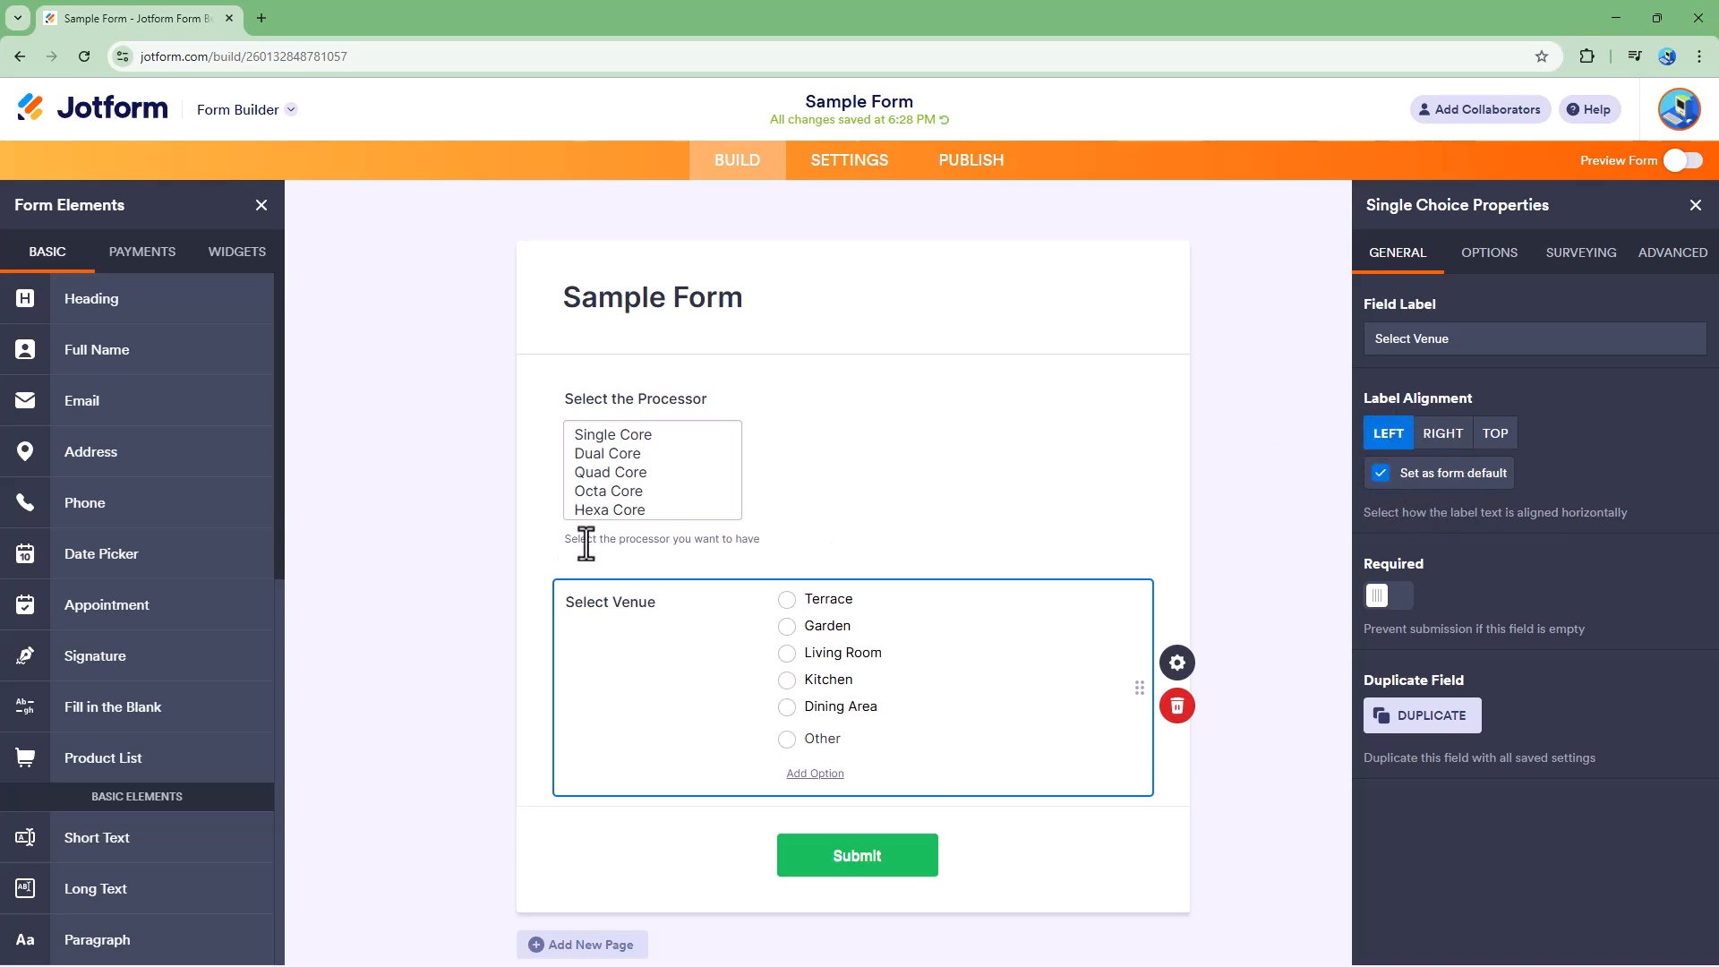
- Add another Single Choice field and delete it
{"action": "scroll", "coordinate": [115, 886], "scroll_direction": "down", "scroll_amount": 4}
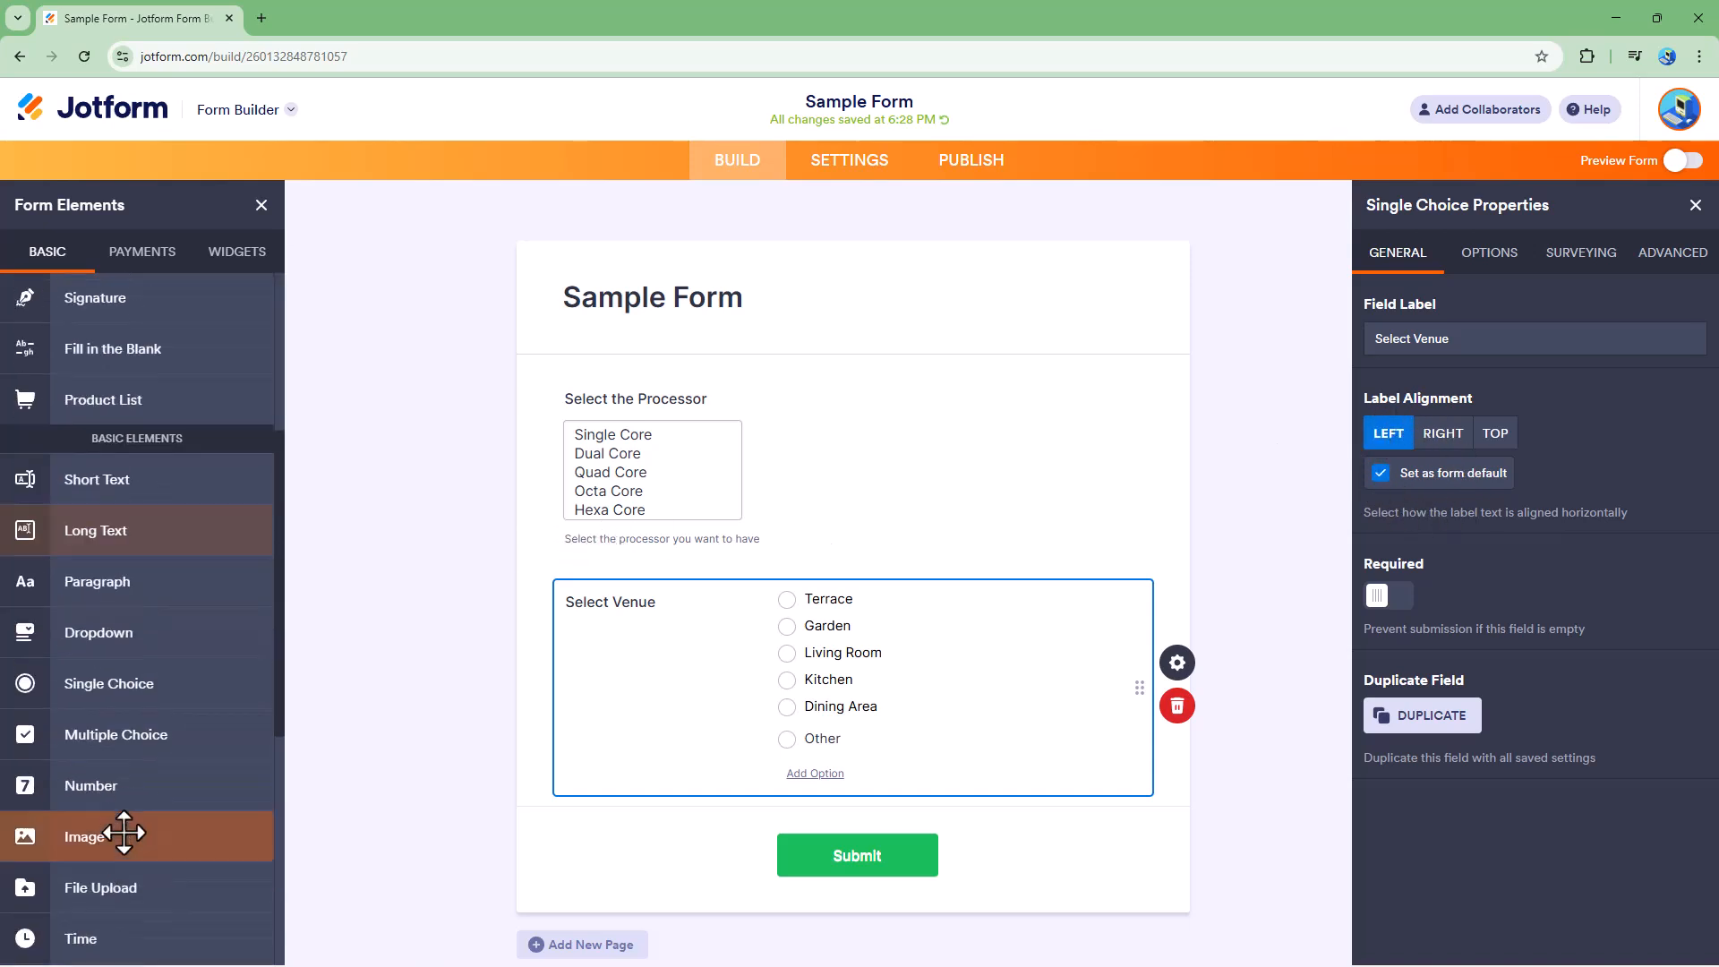
{"action": "left_click", "coordinate": [134, 683]}
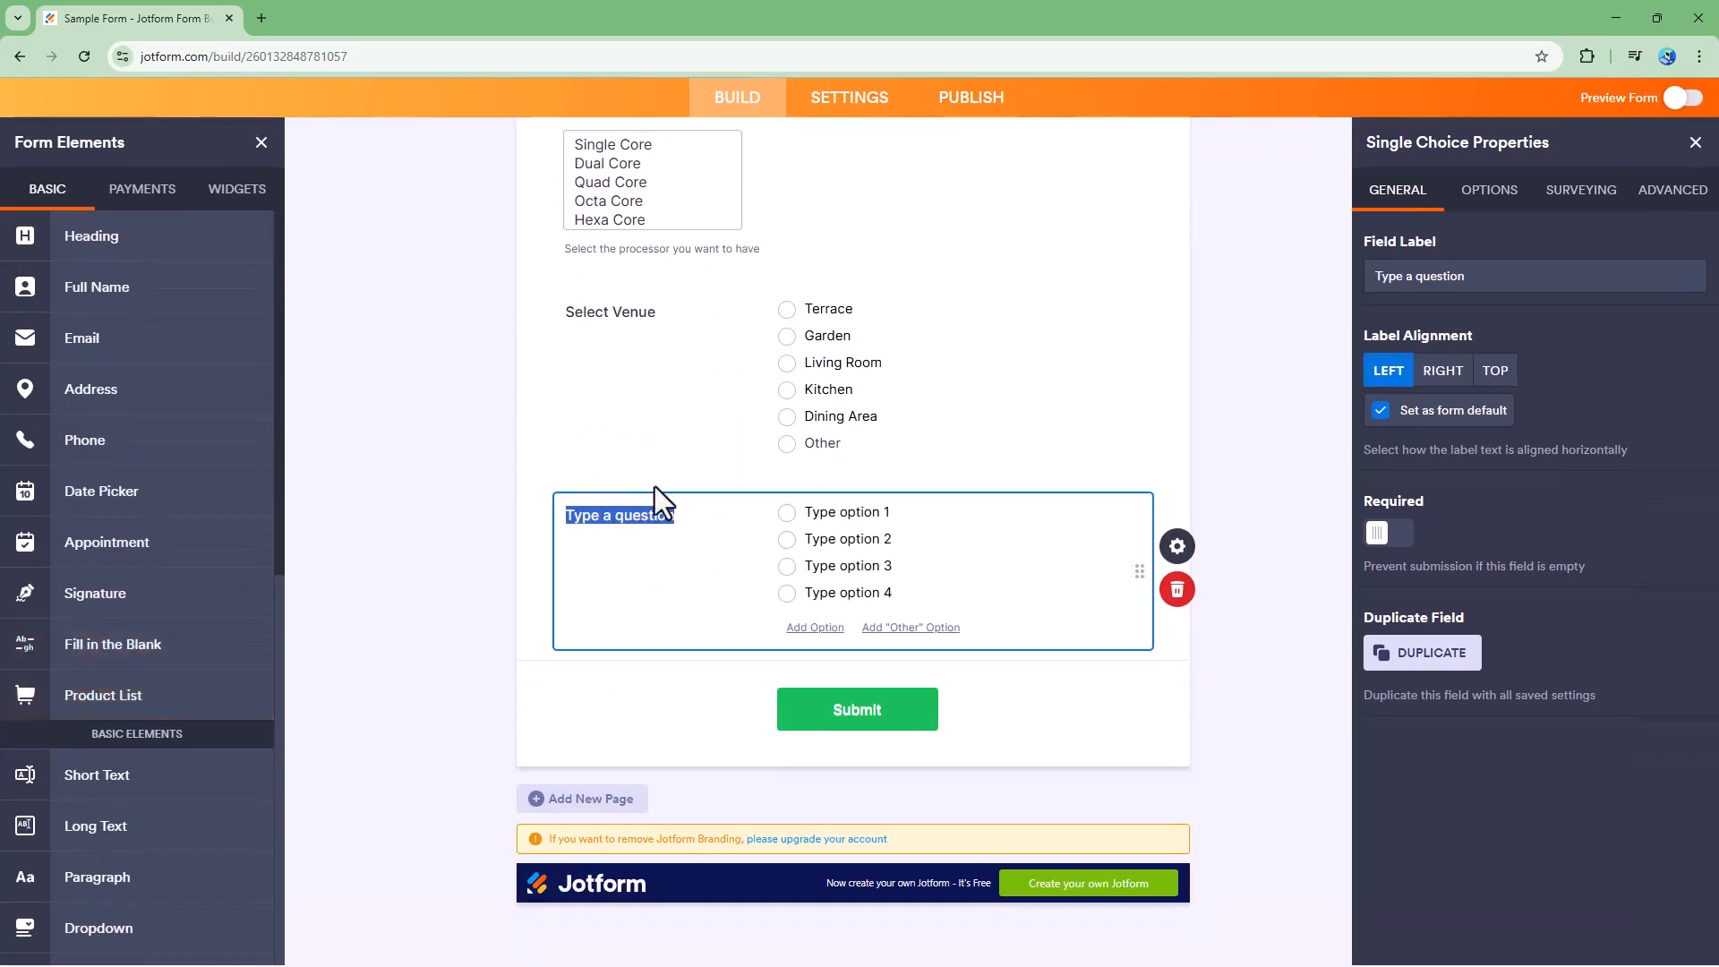
{"action": "left_click", "coordinate": [1175, 594]}
{"action": "left_click", "coordinate": [994, 690]}
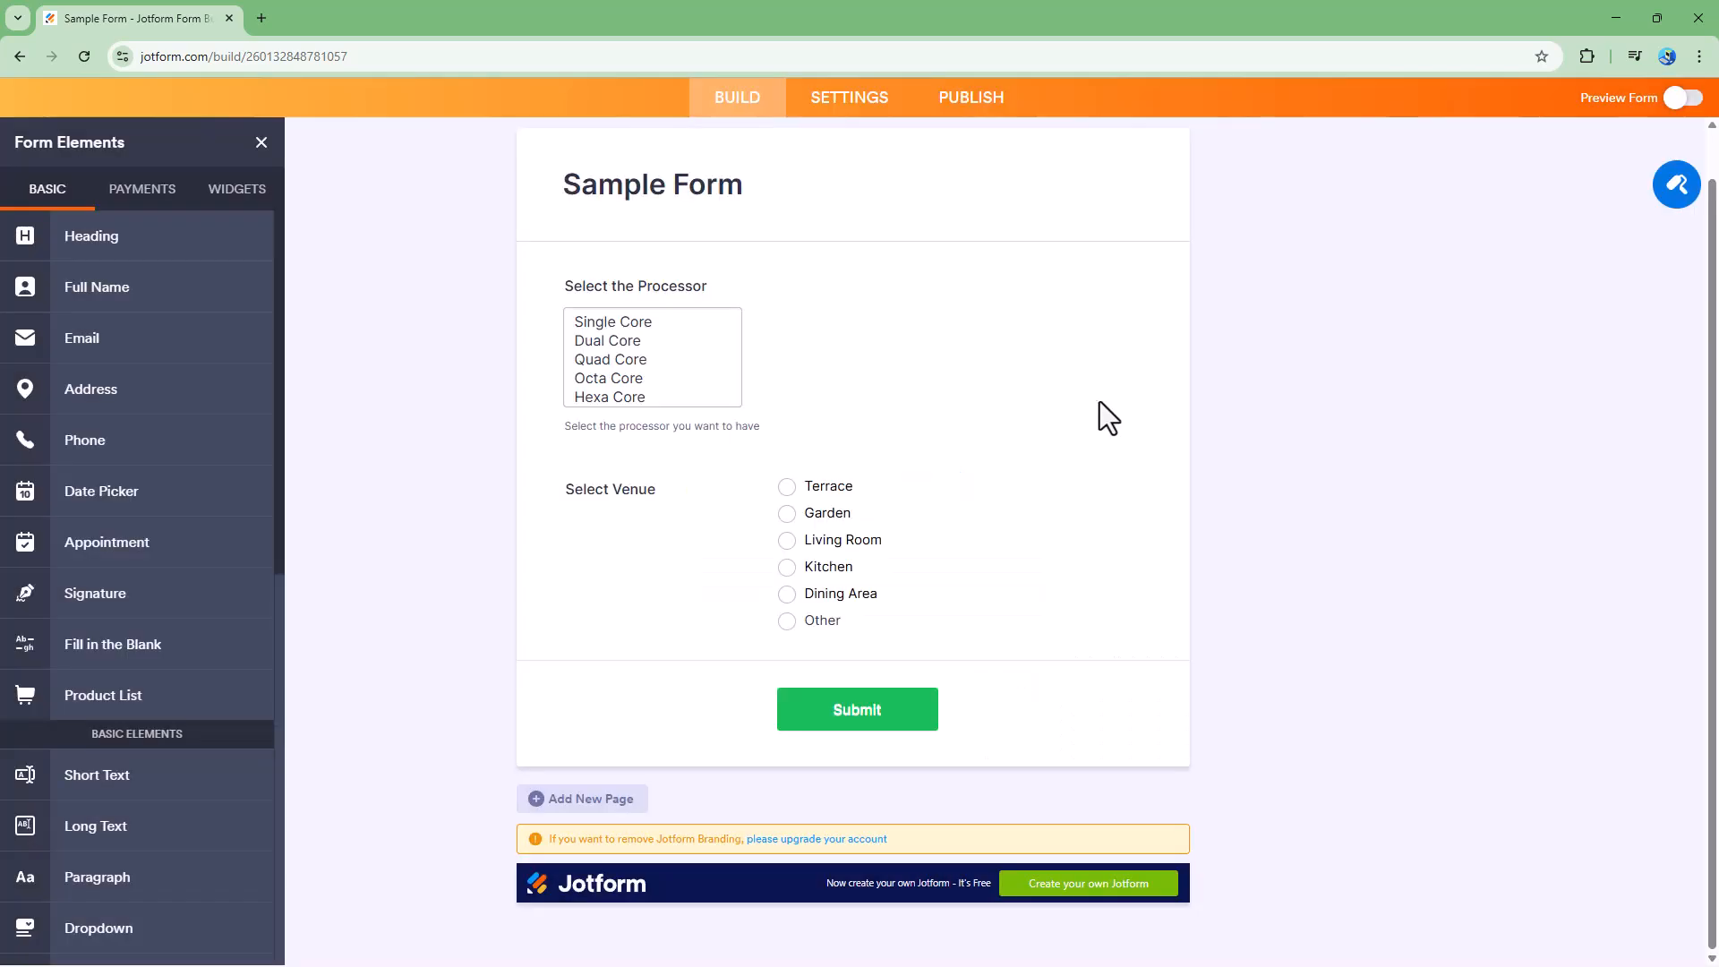
- Toggle the venue field's Required setting on and off
{"action": "left_click", "coordinate": [919, 562]}
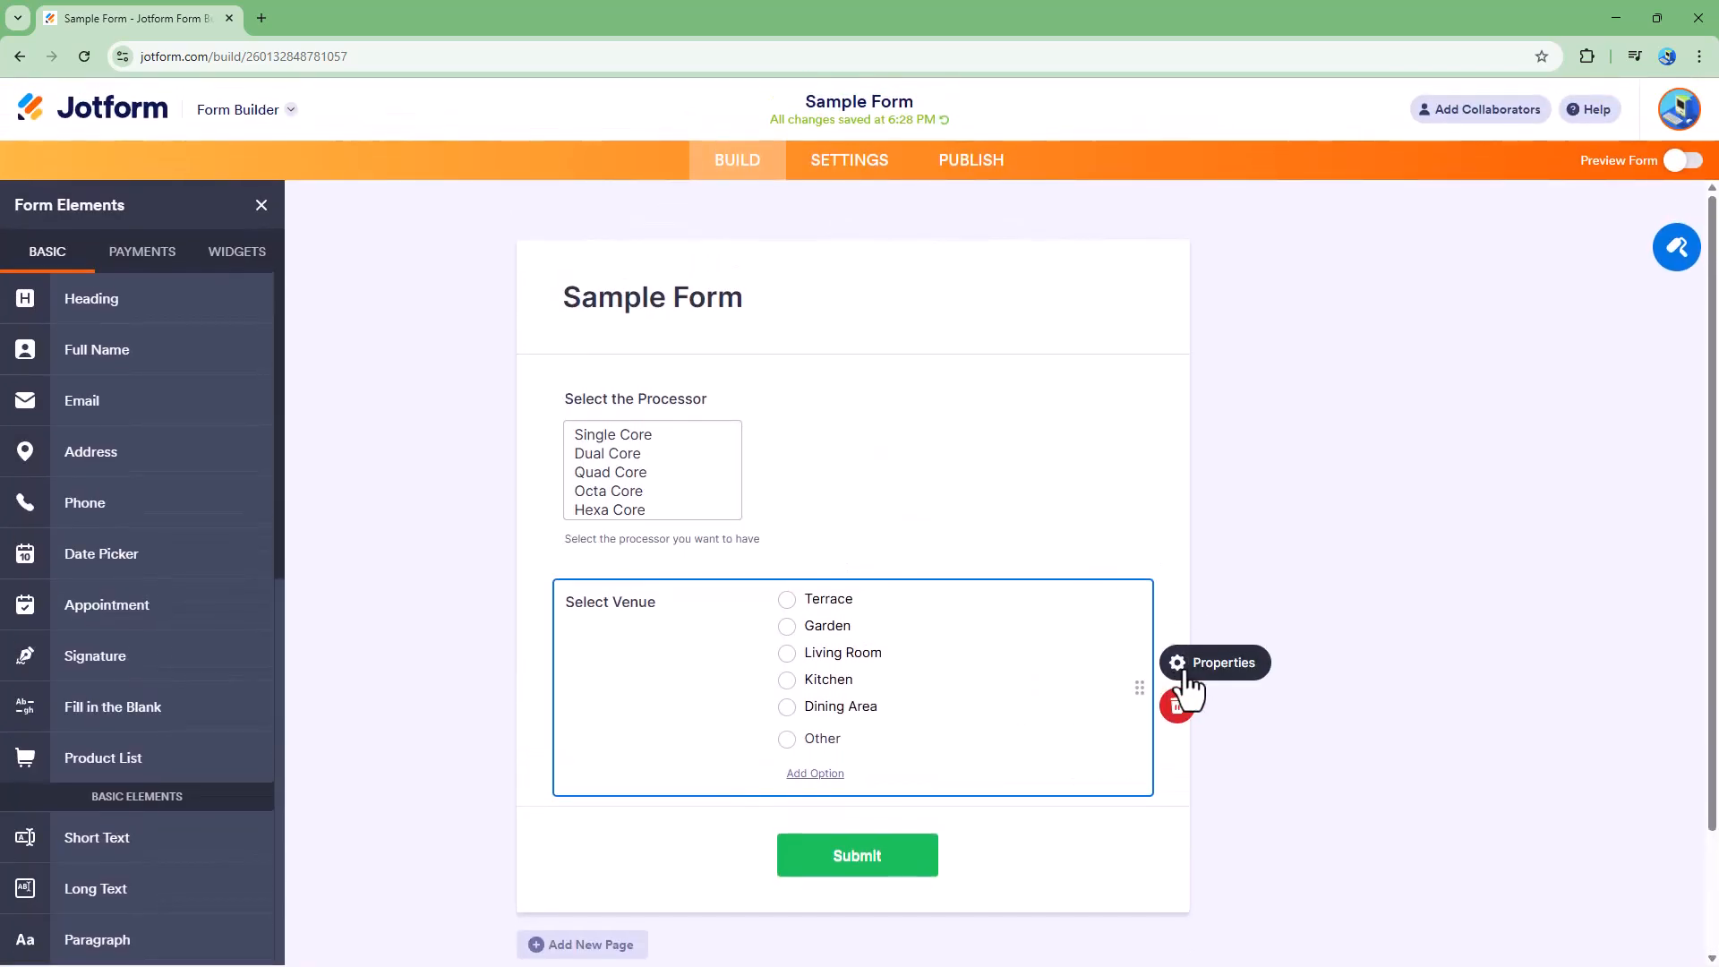
{"action": "left_click", "coordinate": [1178, 666]}
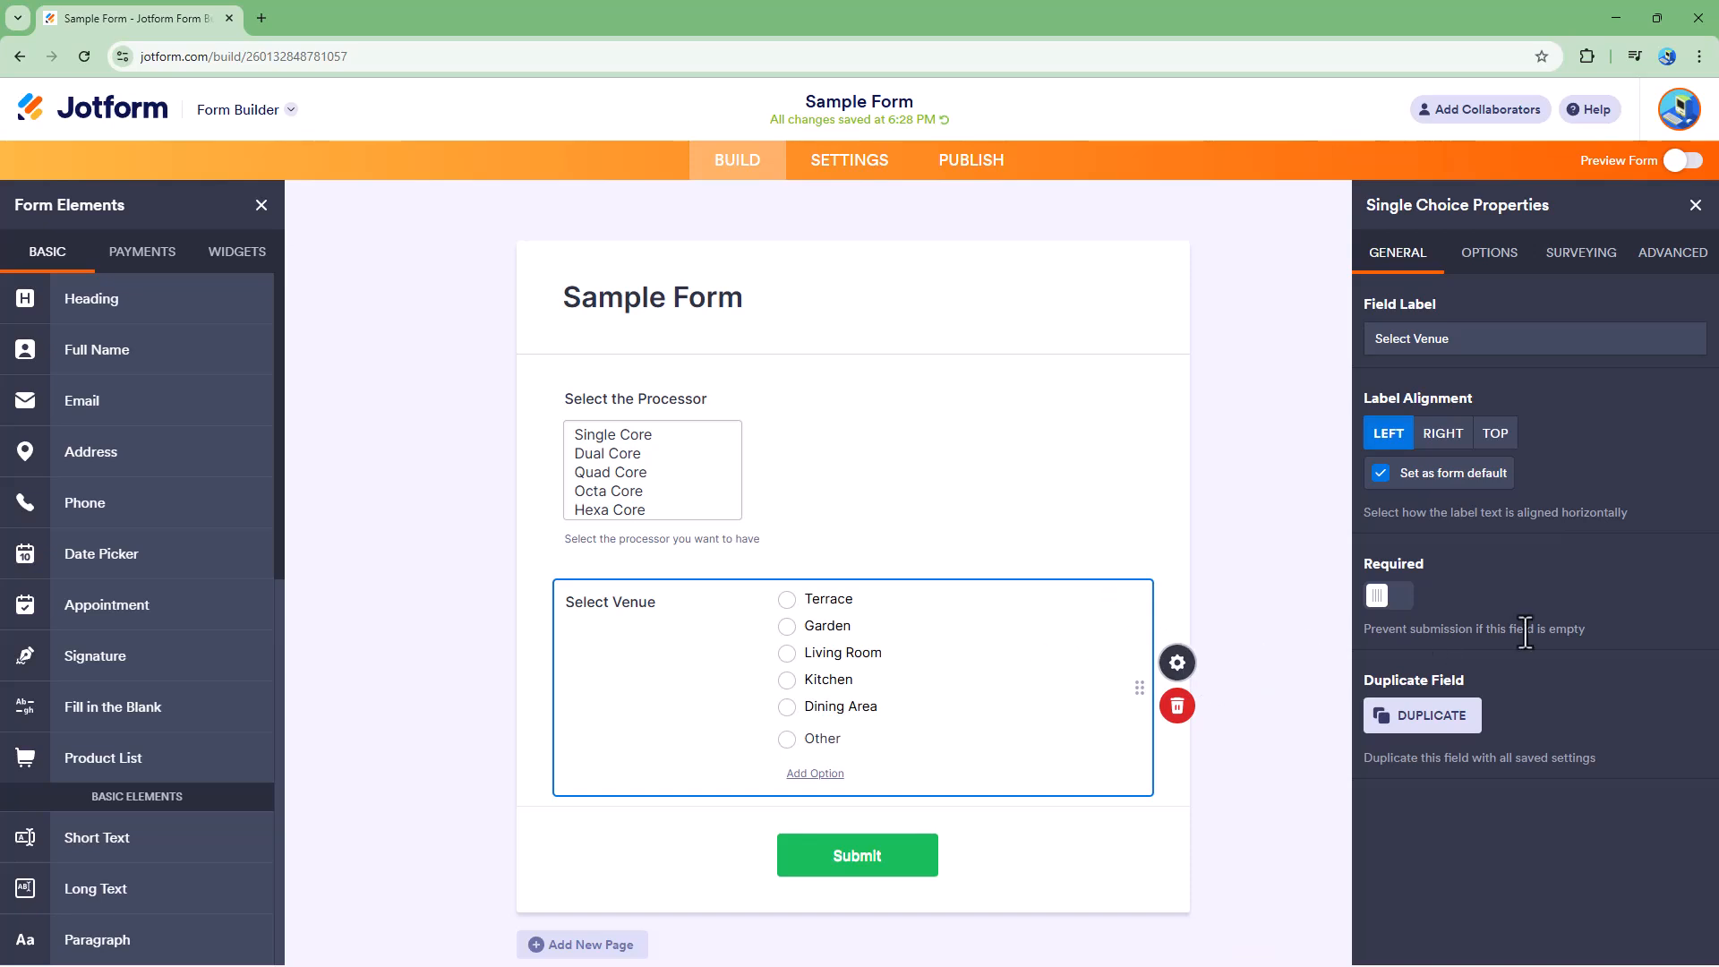
{"action": "left_click", "coordinate": [1391, 597]}
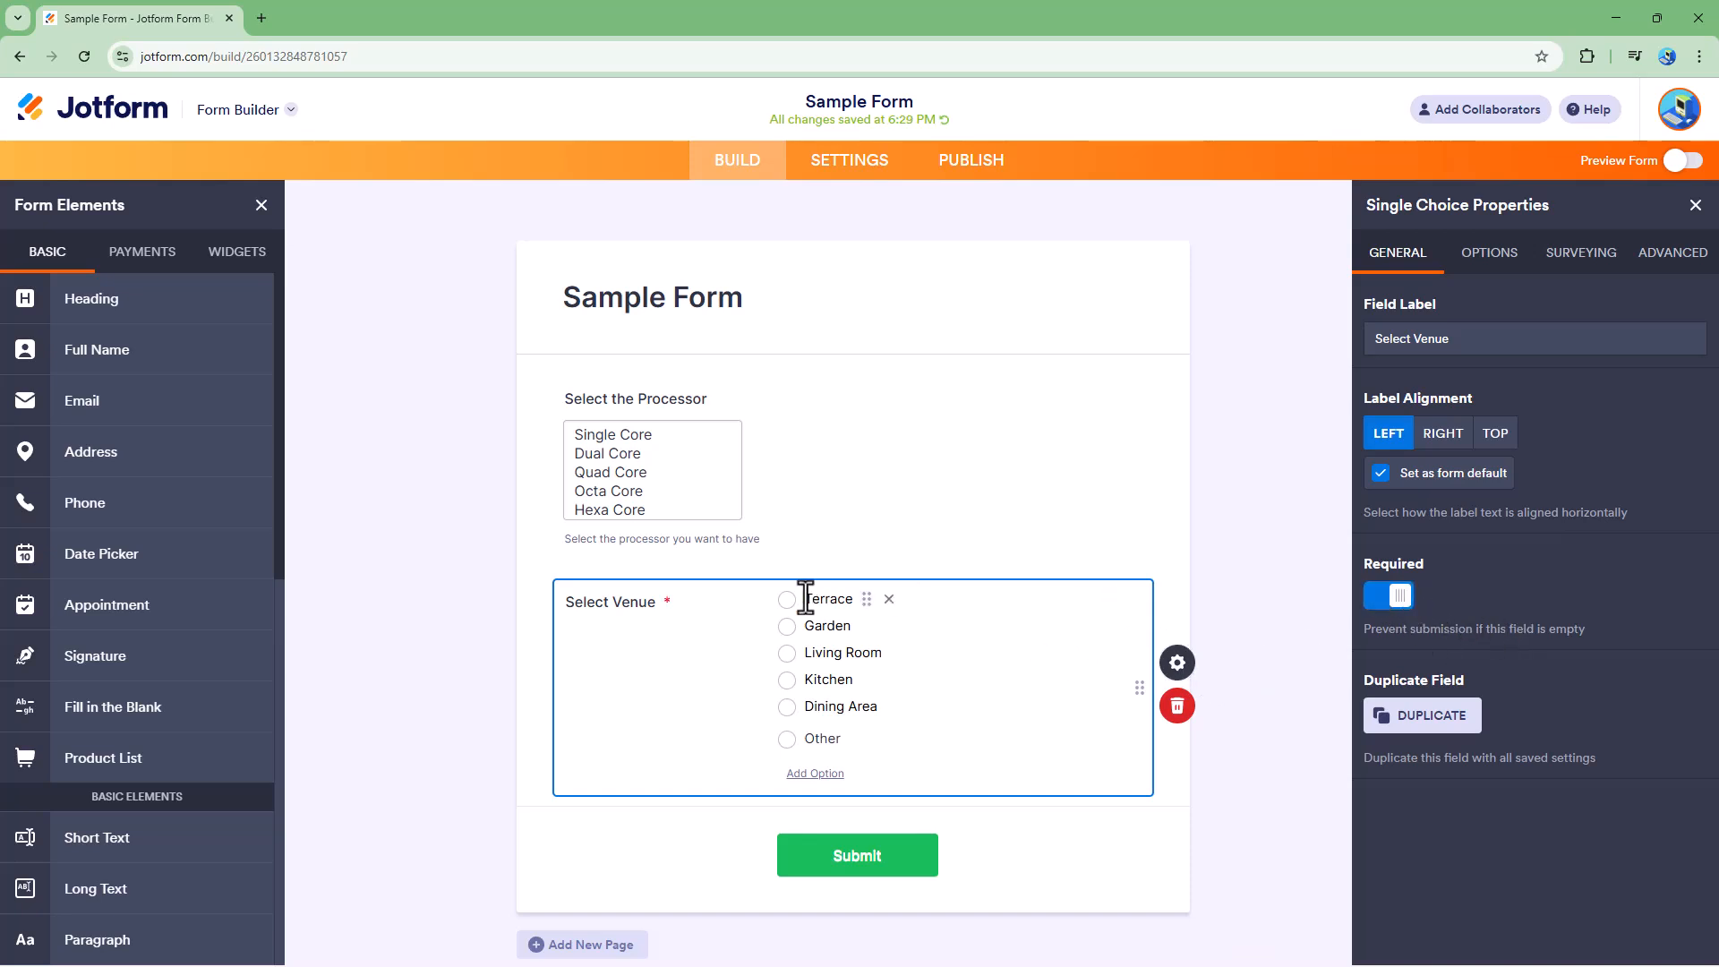
{"action": "left_click", "coordinate": [1401, 597]}
- Duplicate the venue field and delete the copy
{"action": "left_click", "coordinate": [1418, 729]}
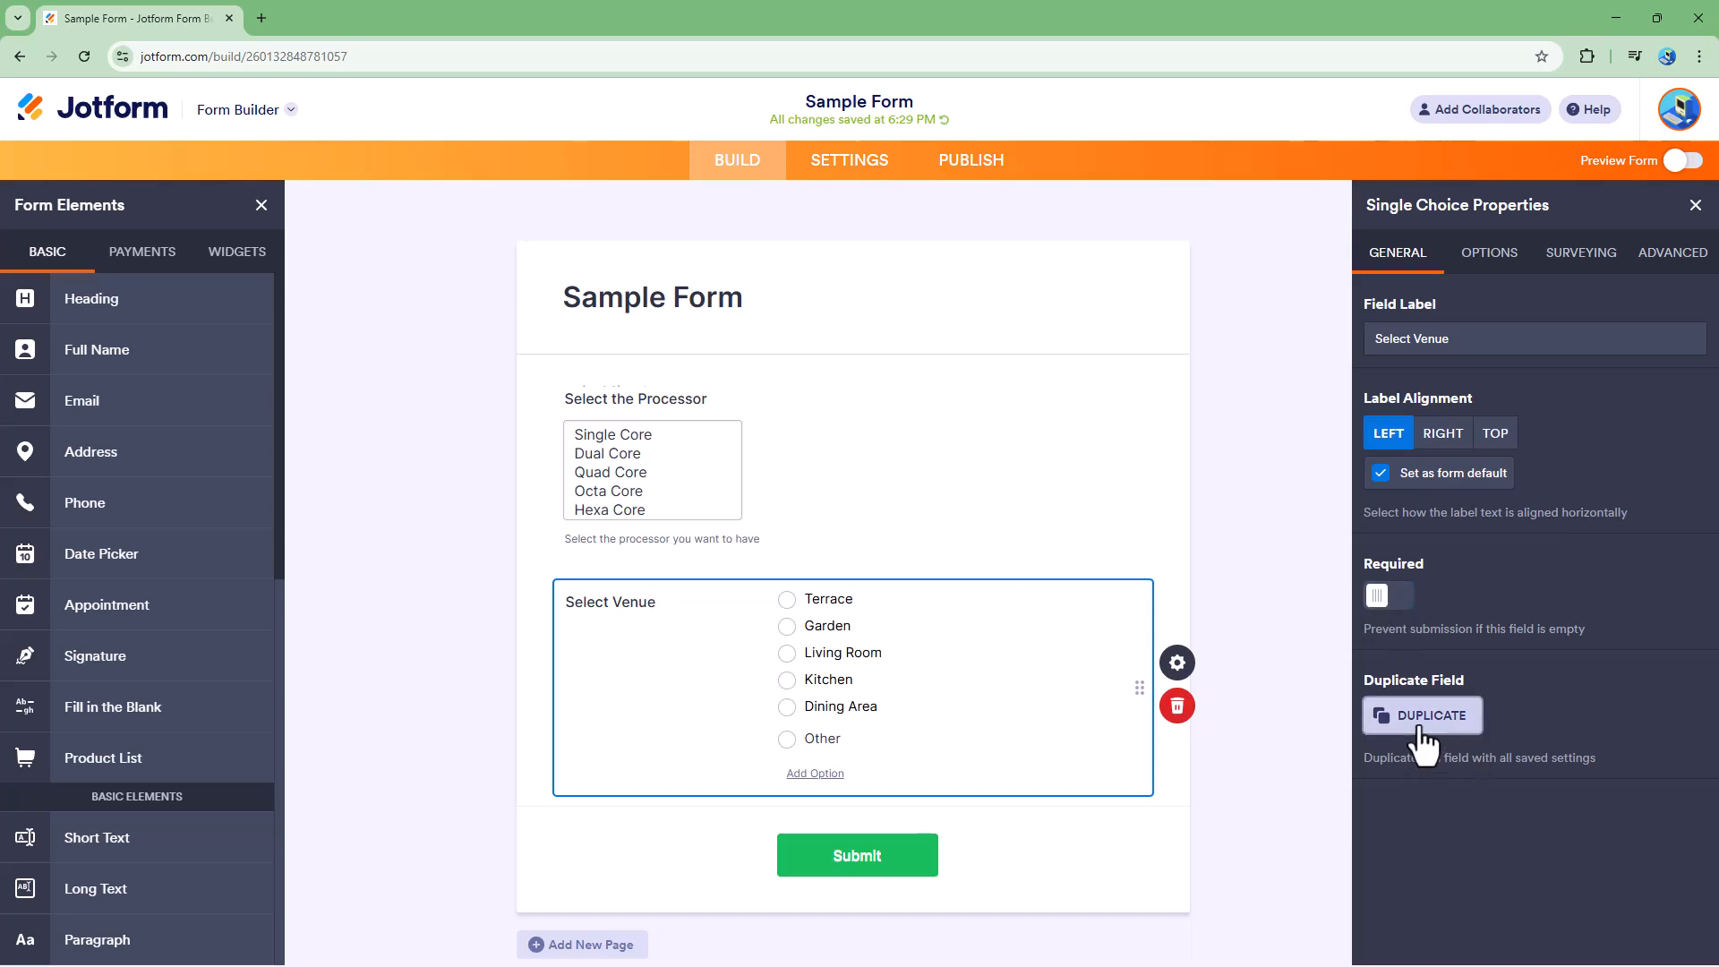
{"action": "left_click", "coordinate": [1034, 311]}
{"action": "left_click", "coordinate": [1043, 497]}
{"action": "left_click", "coordinate": [1178, 564]}
{"action": "left_click", "coordinate": [1021, 669]}
{"action": "left_click", "coordinate": [935, 523]}
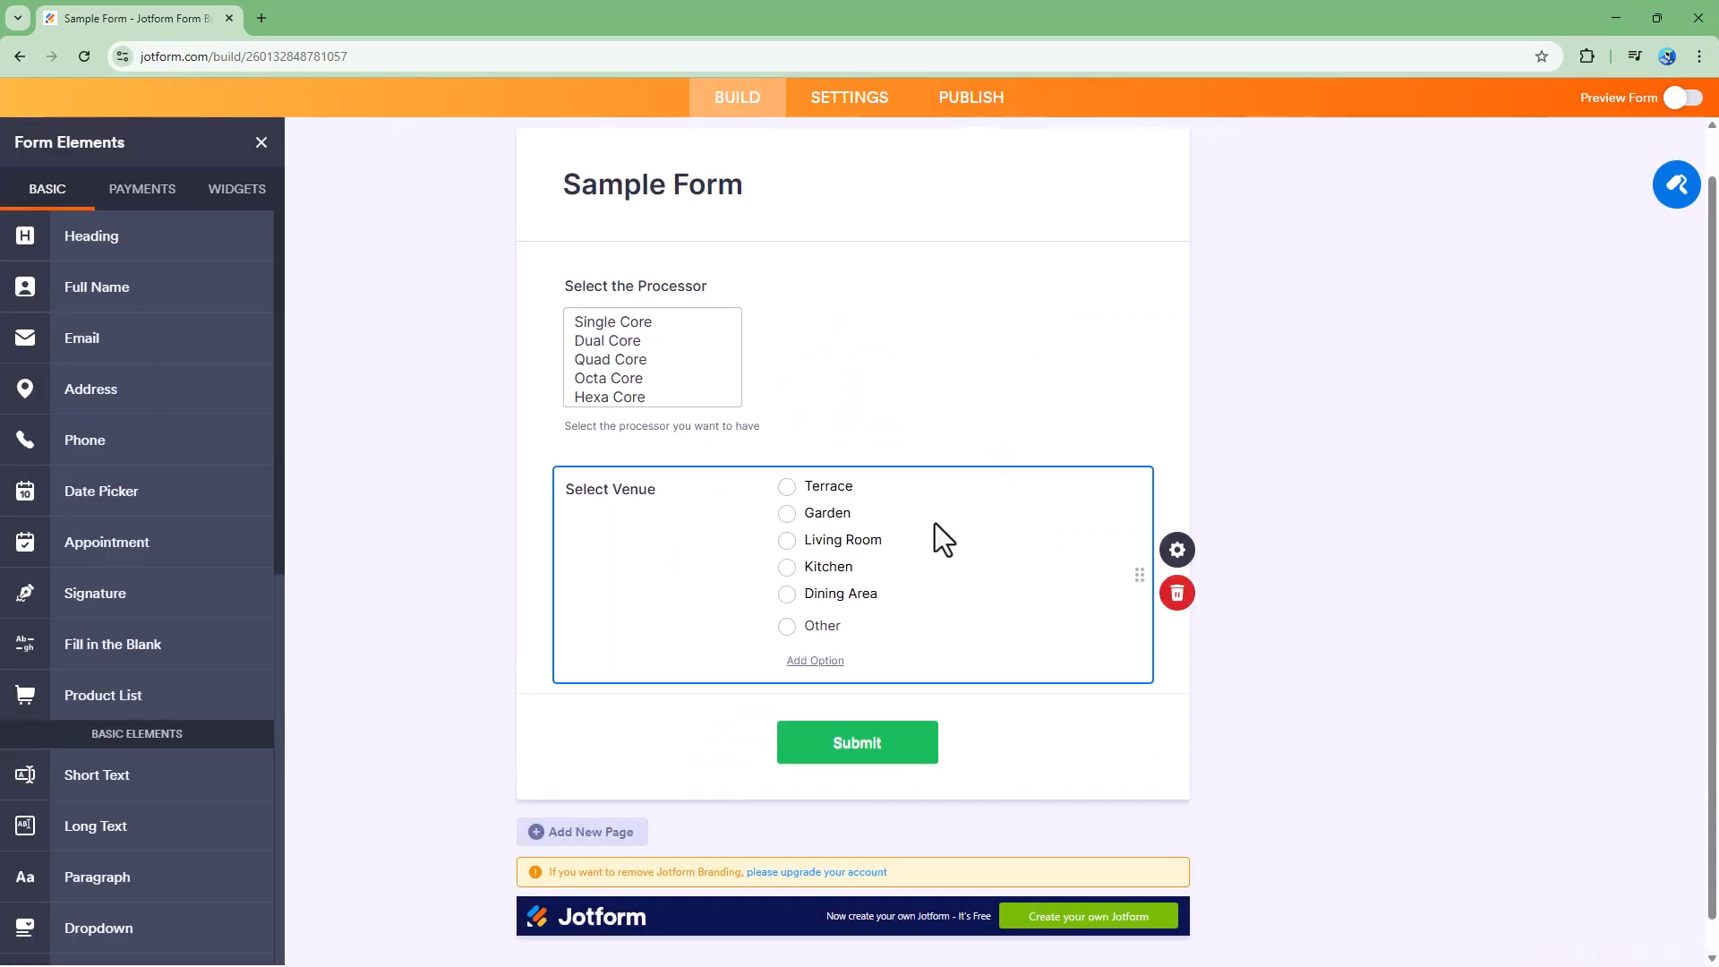
- Add Picnic Spot as a new line in the venue field's options list
{"action": "left_click", "coordinate": [1177, 549]}
{"action": "left_click", "coordinate": [1495, 189]}
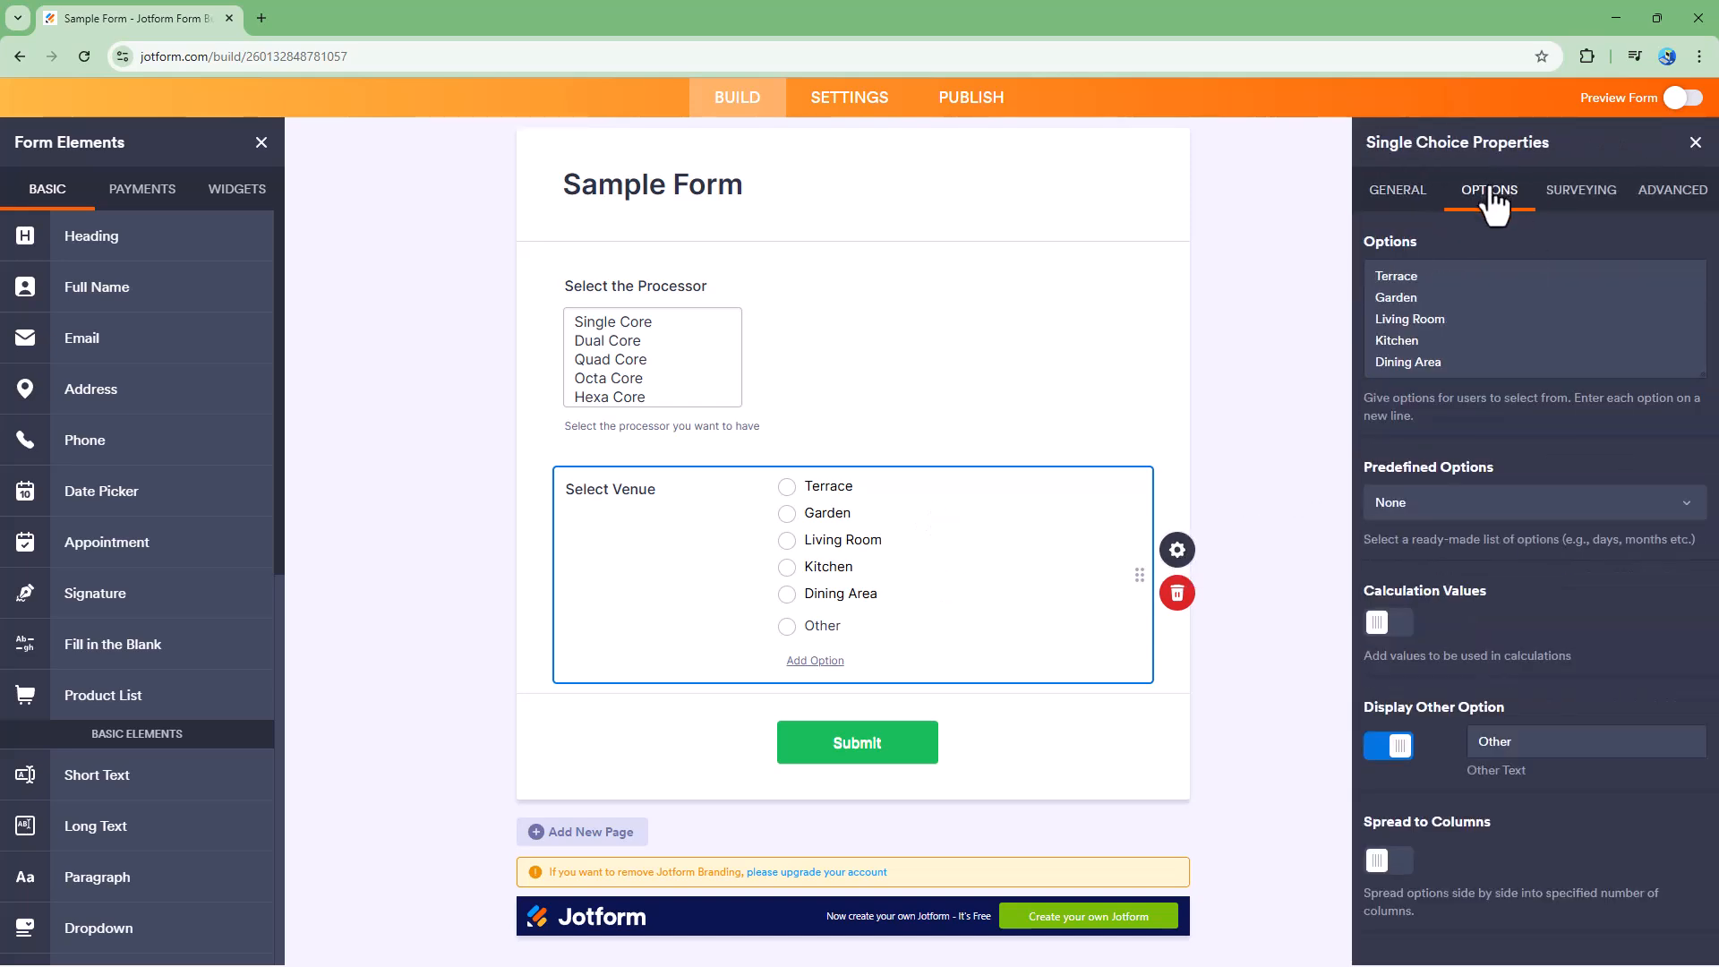
{"action": "left_click", "coordinate": [1451, 304]}
{"action": "key", "text": "Return"}
{"action": "type", "text": "Picnic Spot"}
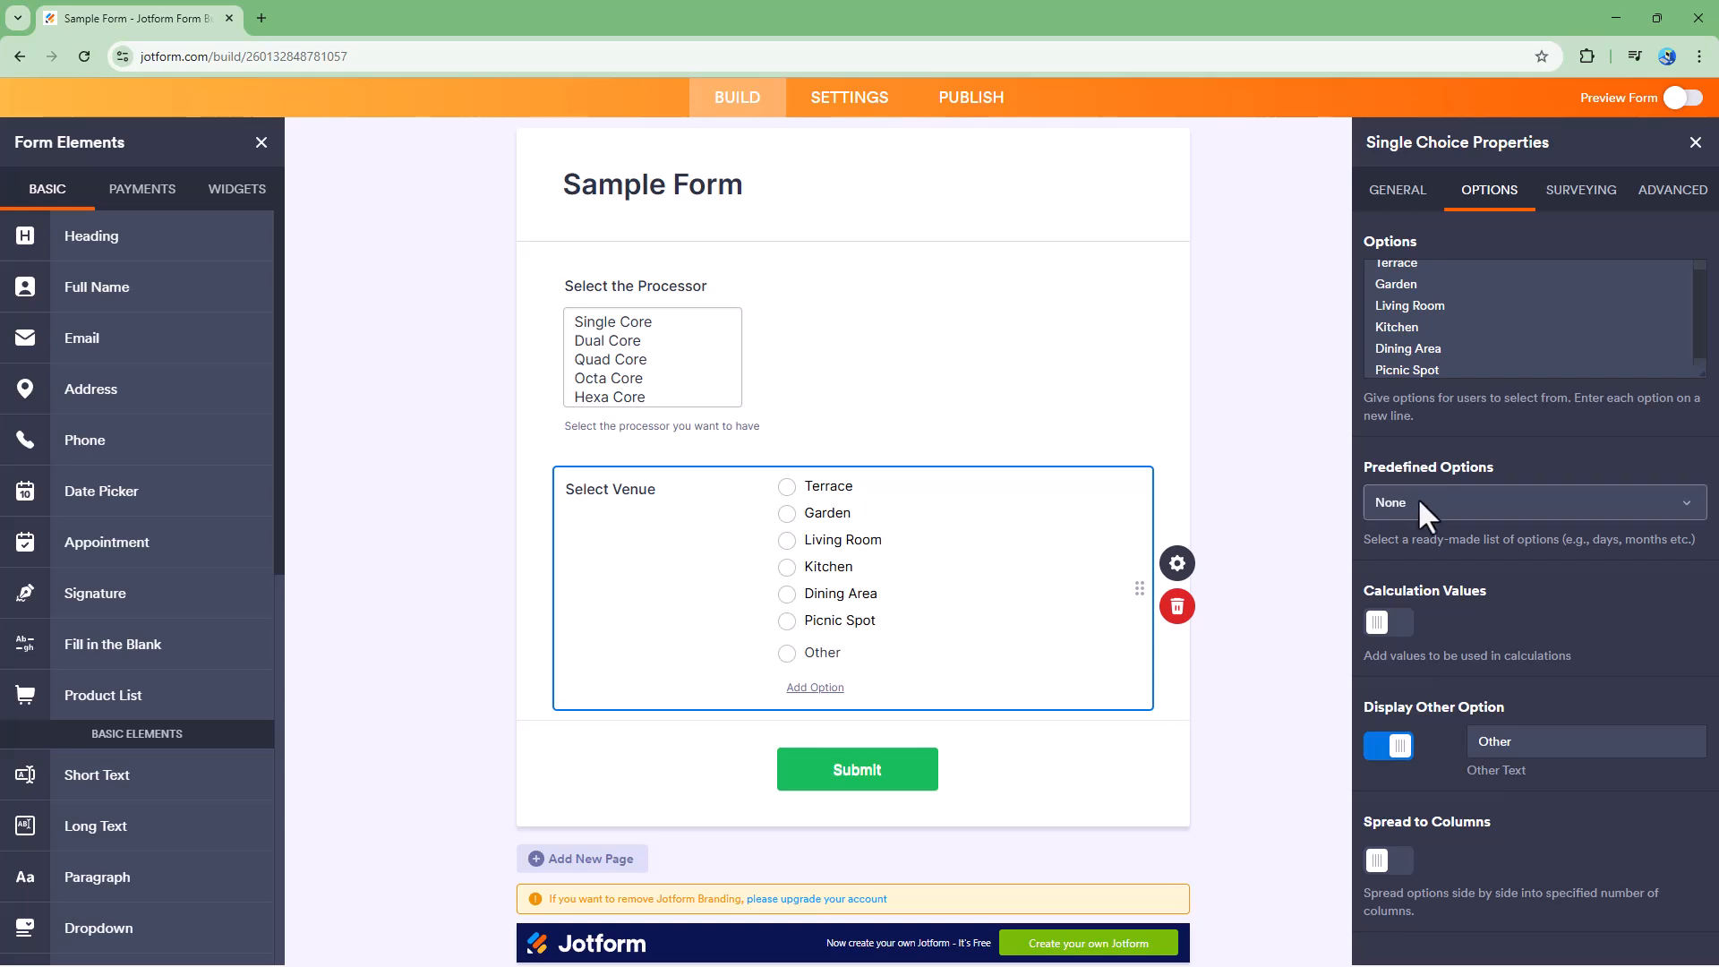
- Replace the venue options with the Gender predefined list, then with Days
{"action": "left_click", "coordinate": [1421, 499]}
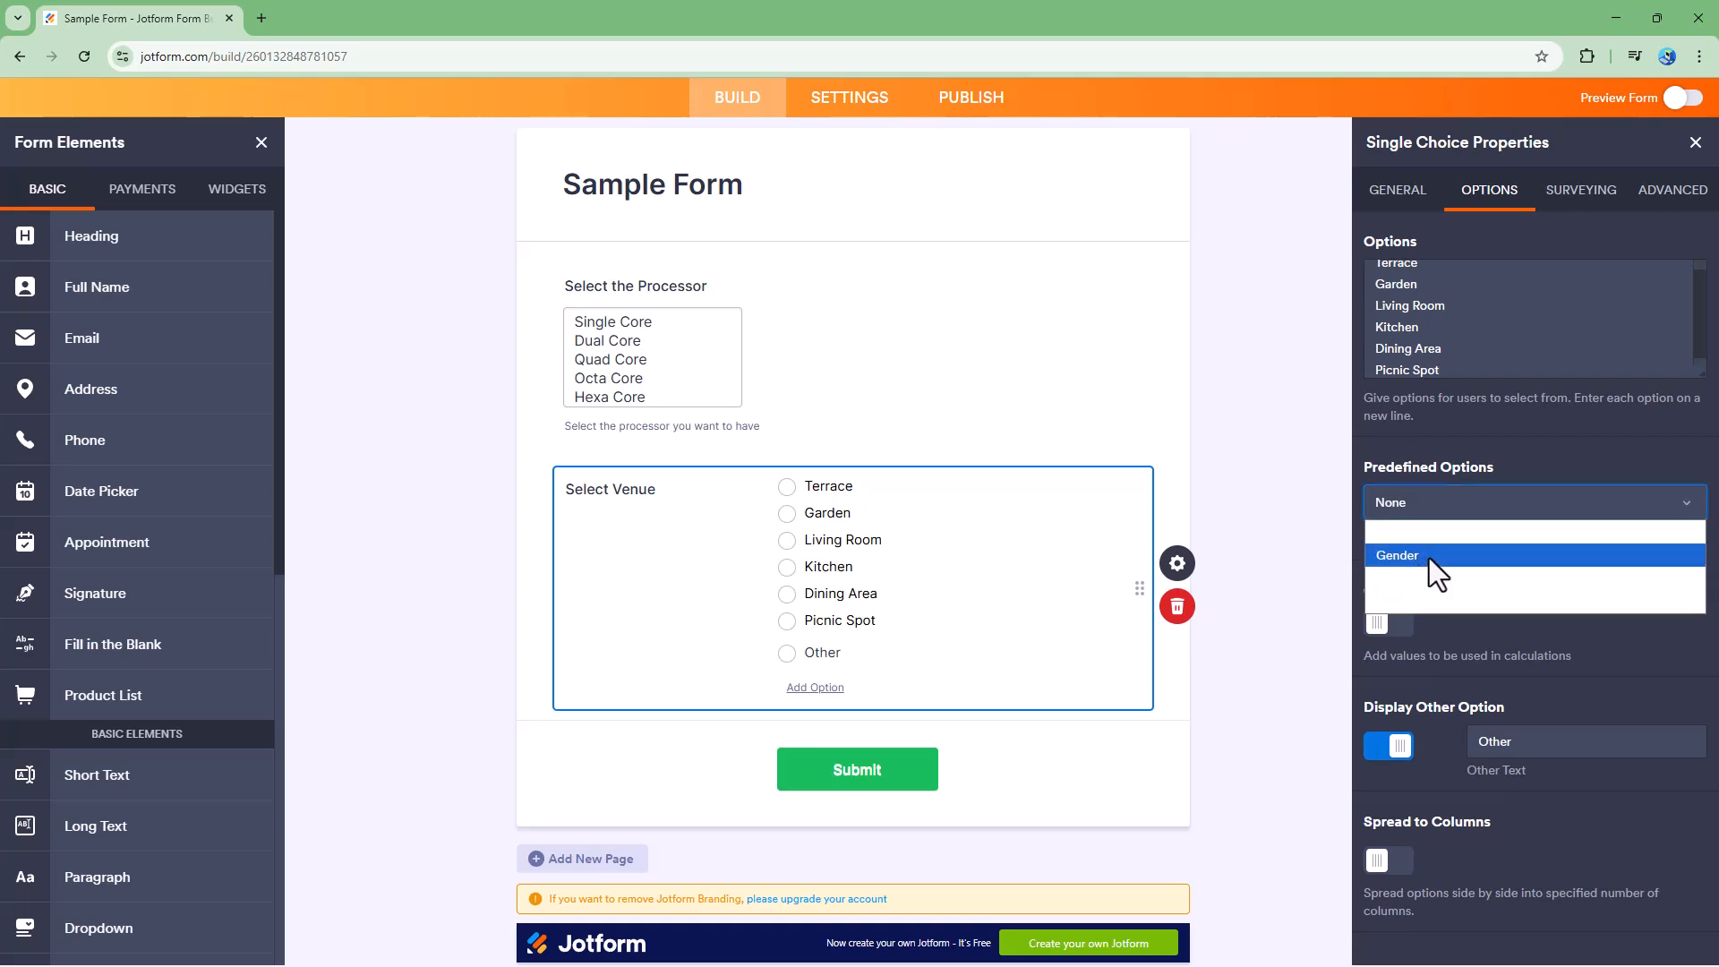
{"action": "left_click", "coordinate": [1425, 552]}
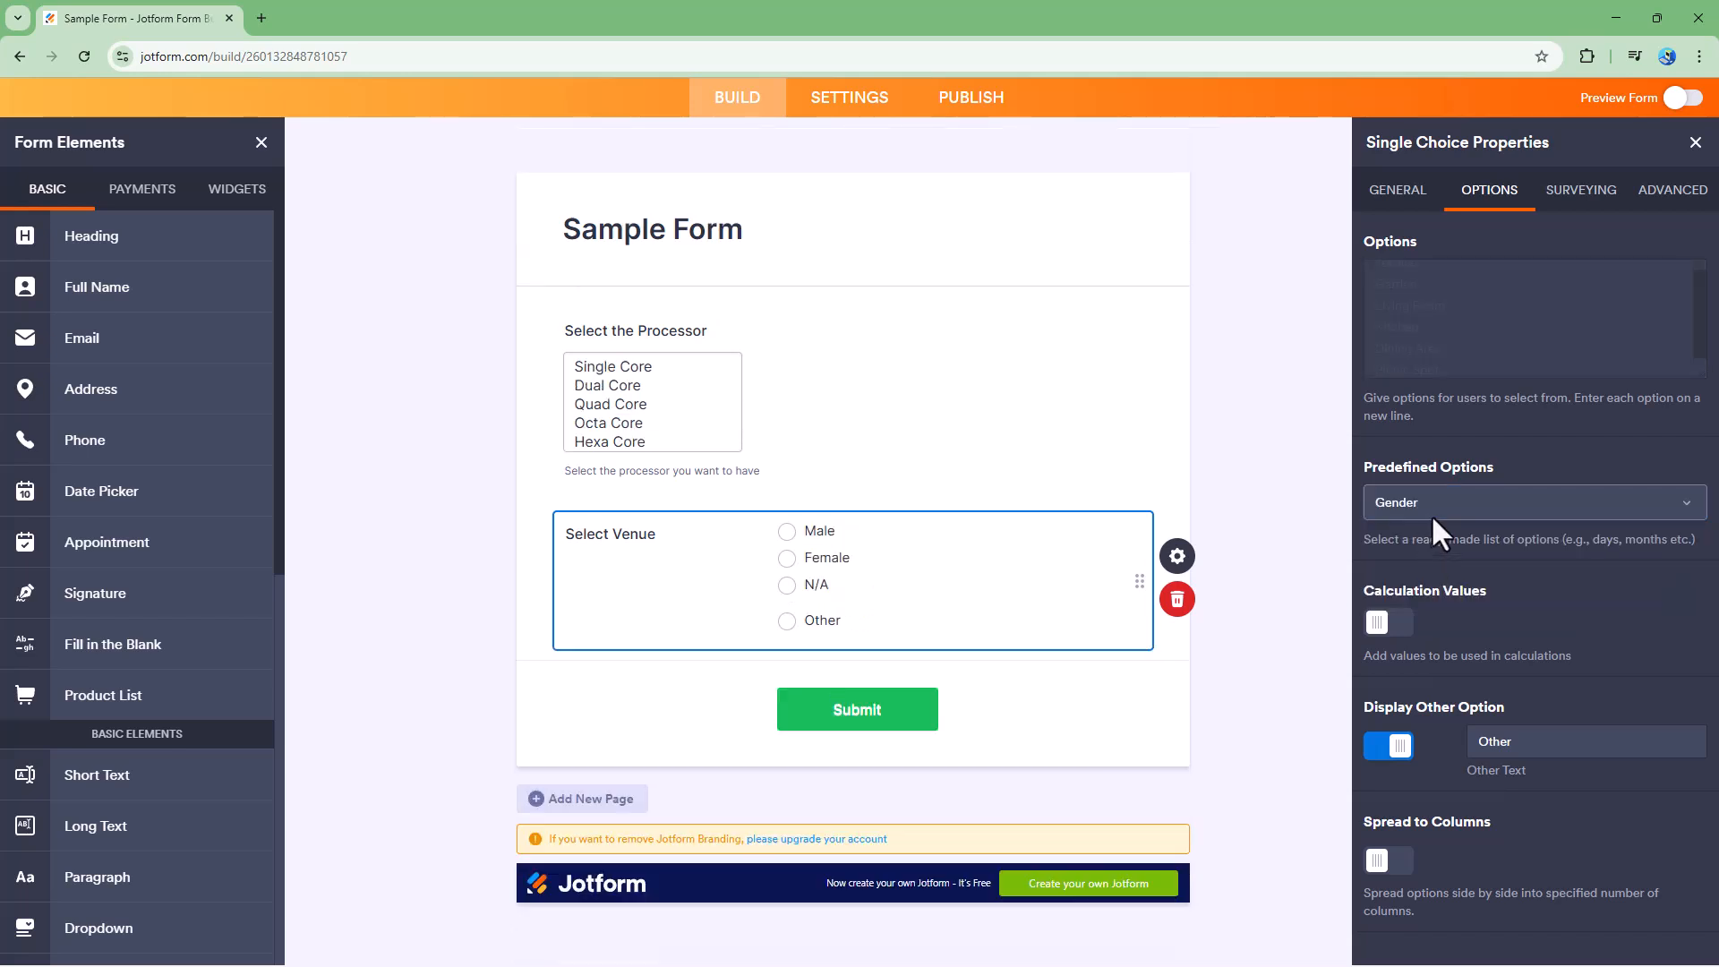
{"action": "left_click", "coordinate": [1430, 516]}
{"action": "left_click", "coordinate": [1418, 574]}
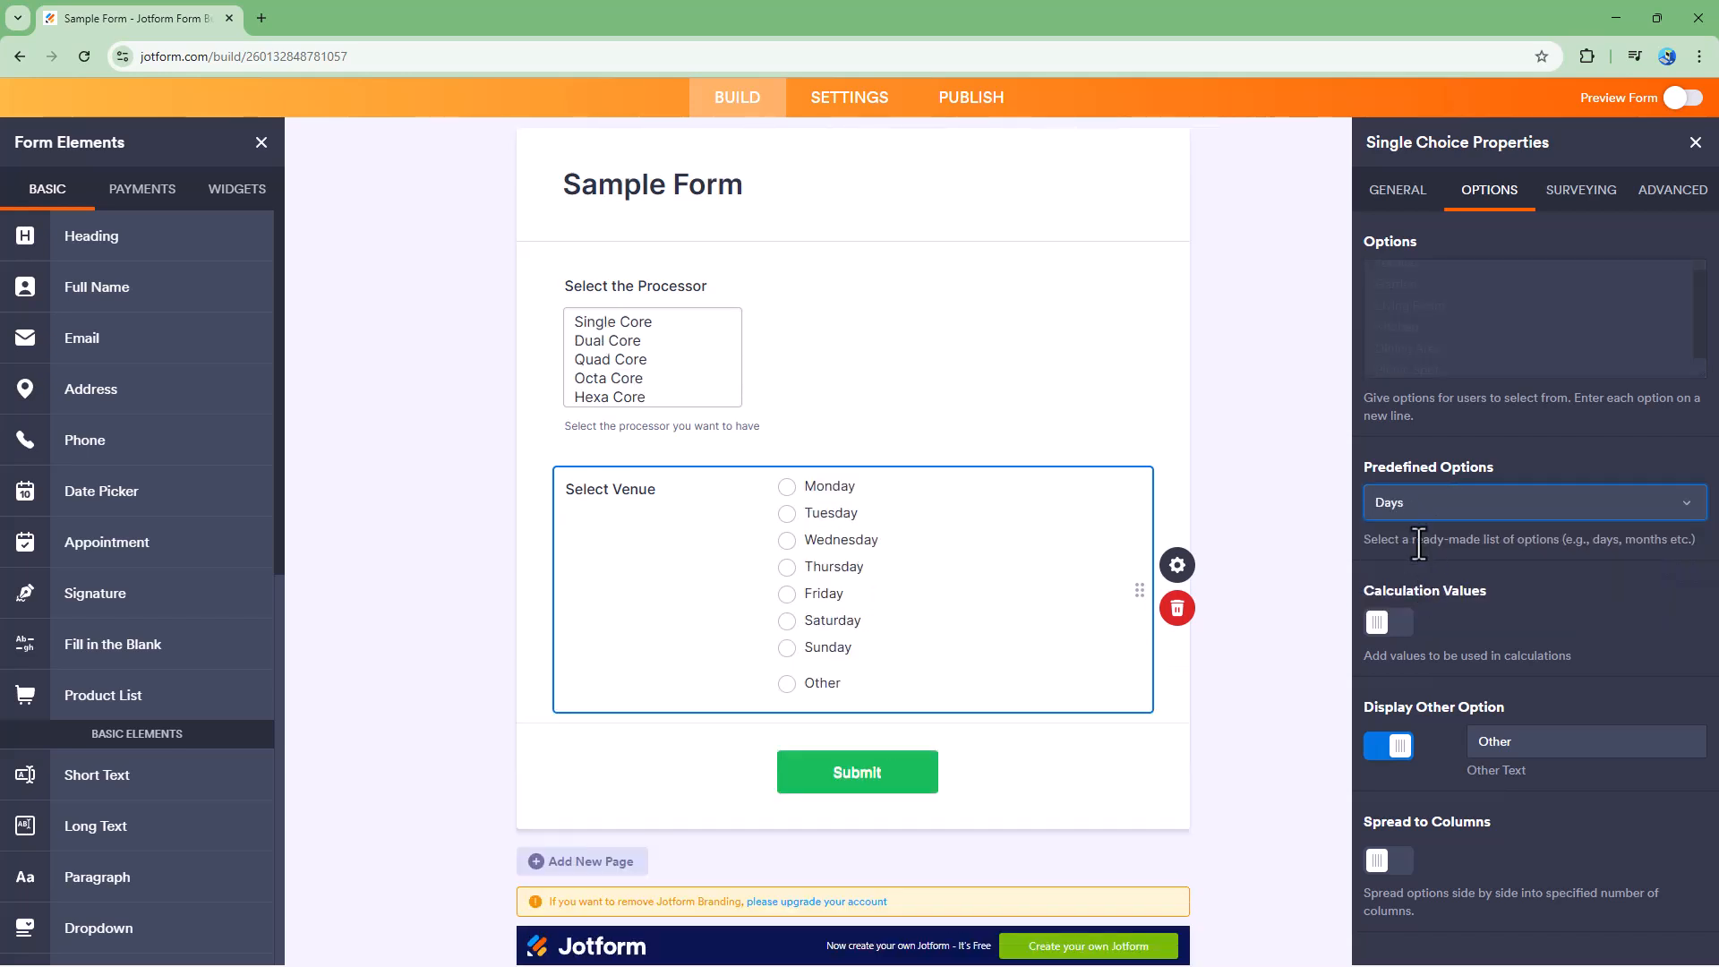
- Switch the venue field's predefined options to Months, then back to None
{"action": "left_click", "coordinate": [1425, 505]}
{"action": "left_click", "coordinate": [1396, 598]}
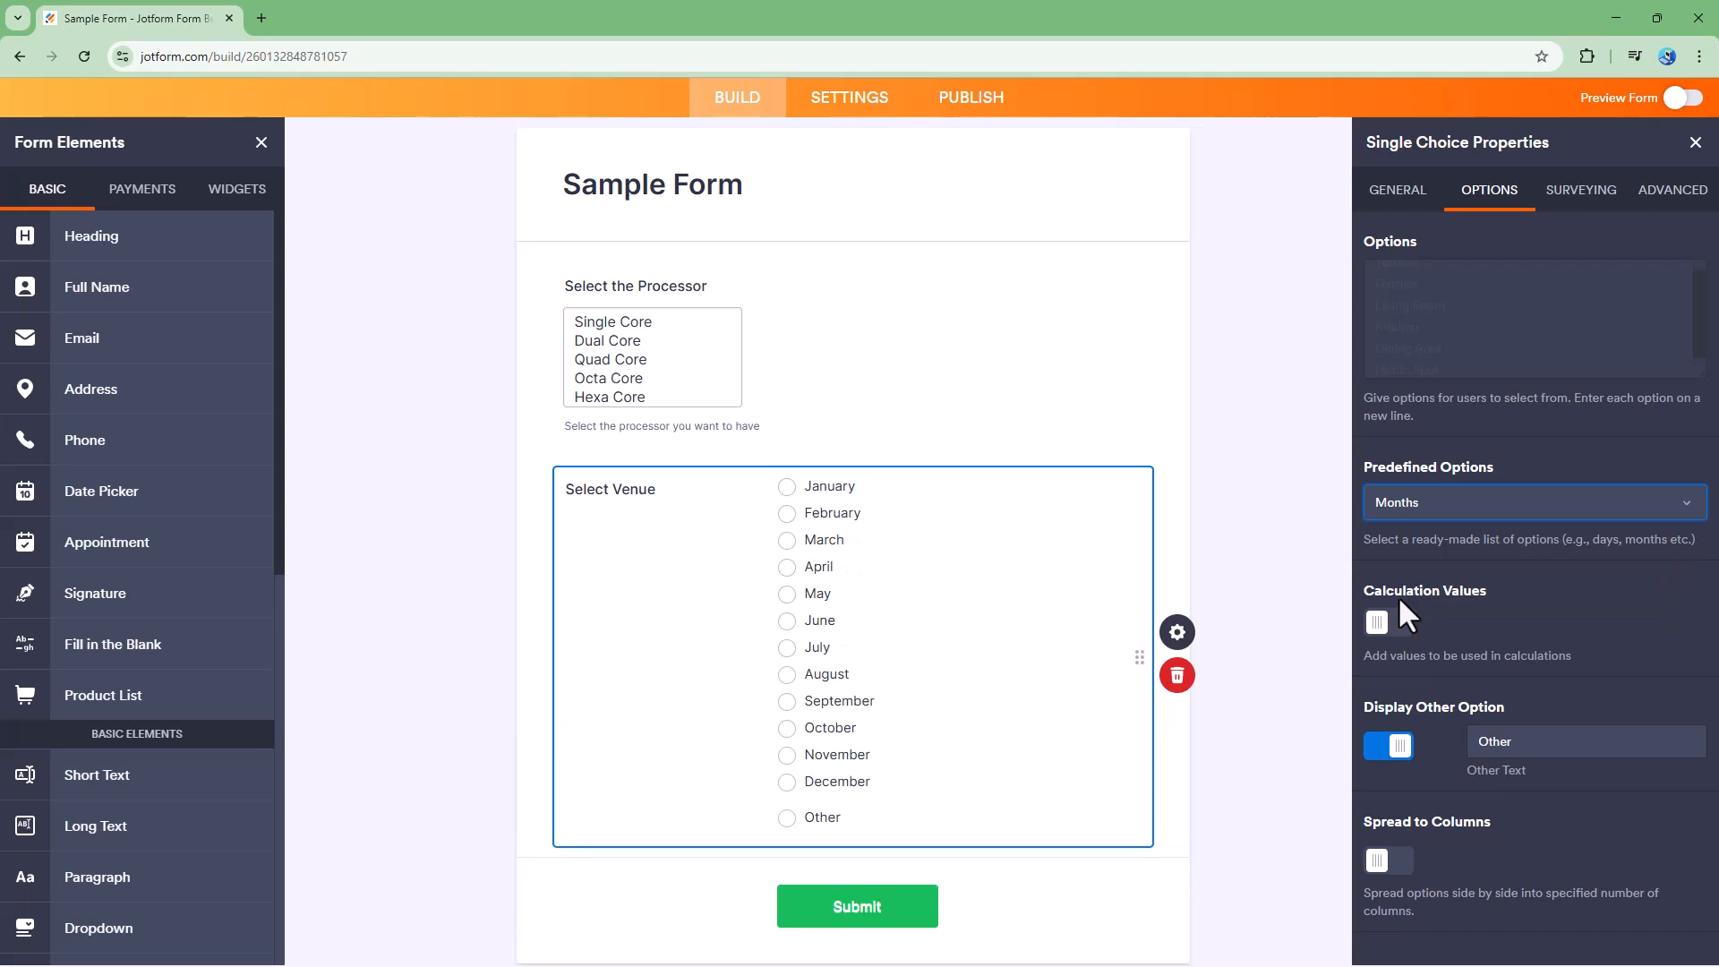
{"action": "left_click", "coordinate": [1448, 515]}
{"action": "left_click", "coordinate": [1445, 539]}
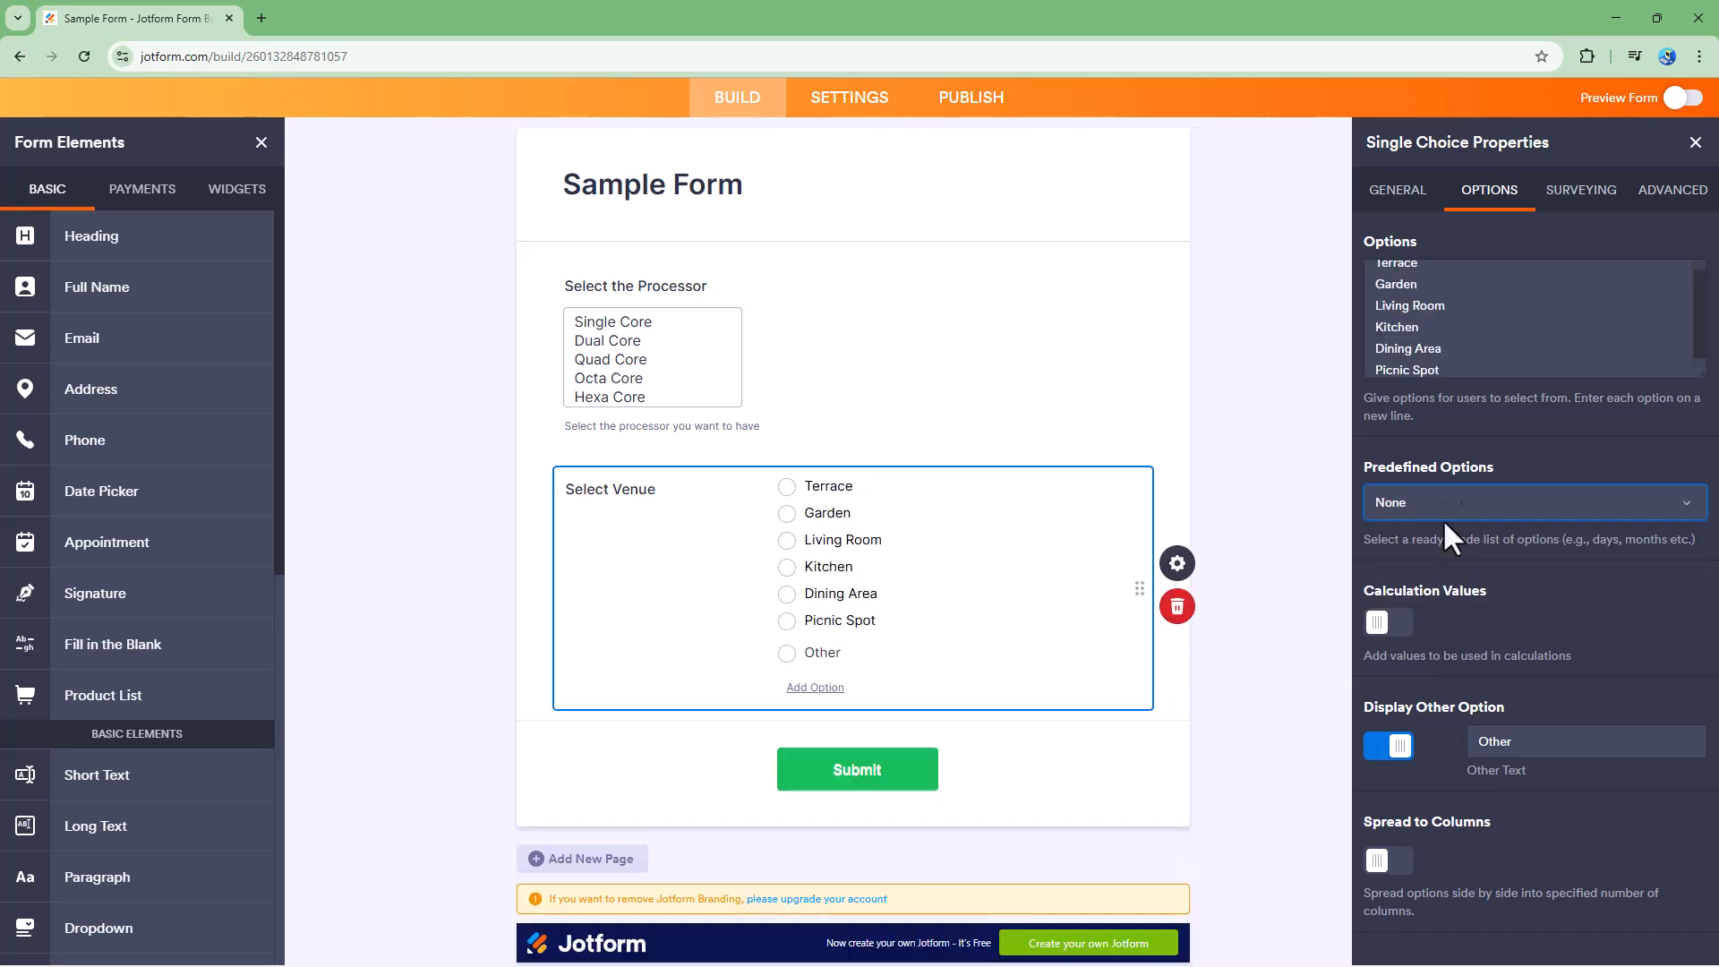
- Turn on Calculation Values for the venue field and give Terrace a value of 100
{"action": "left_click", "coordinate": [1446, 307]}
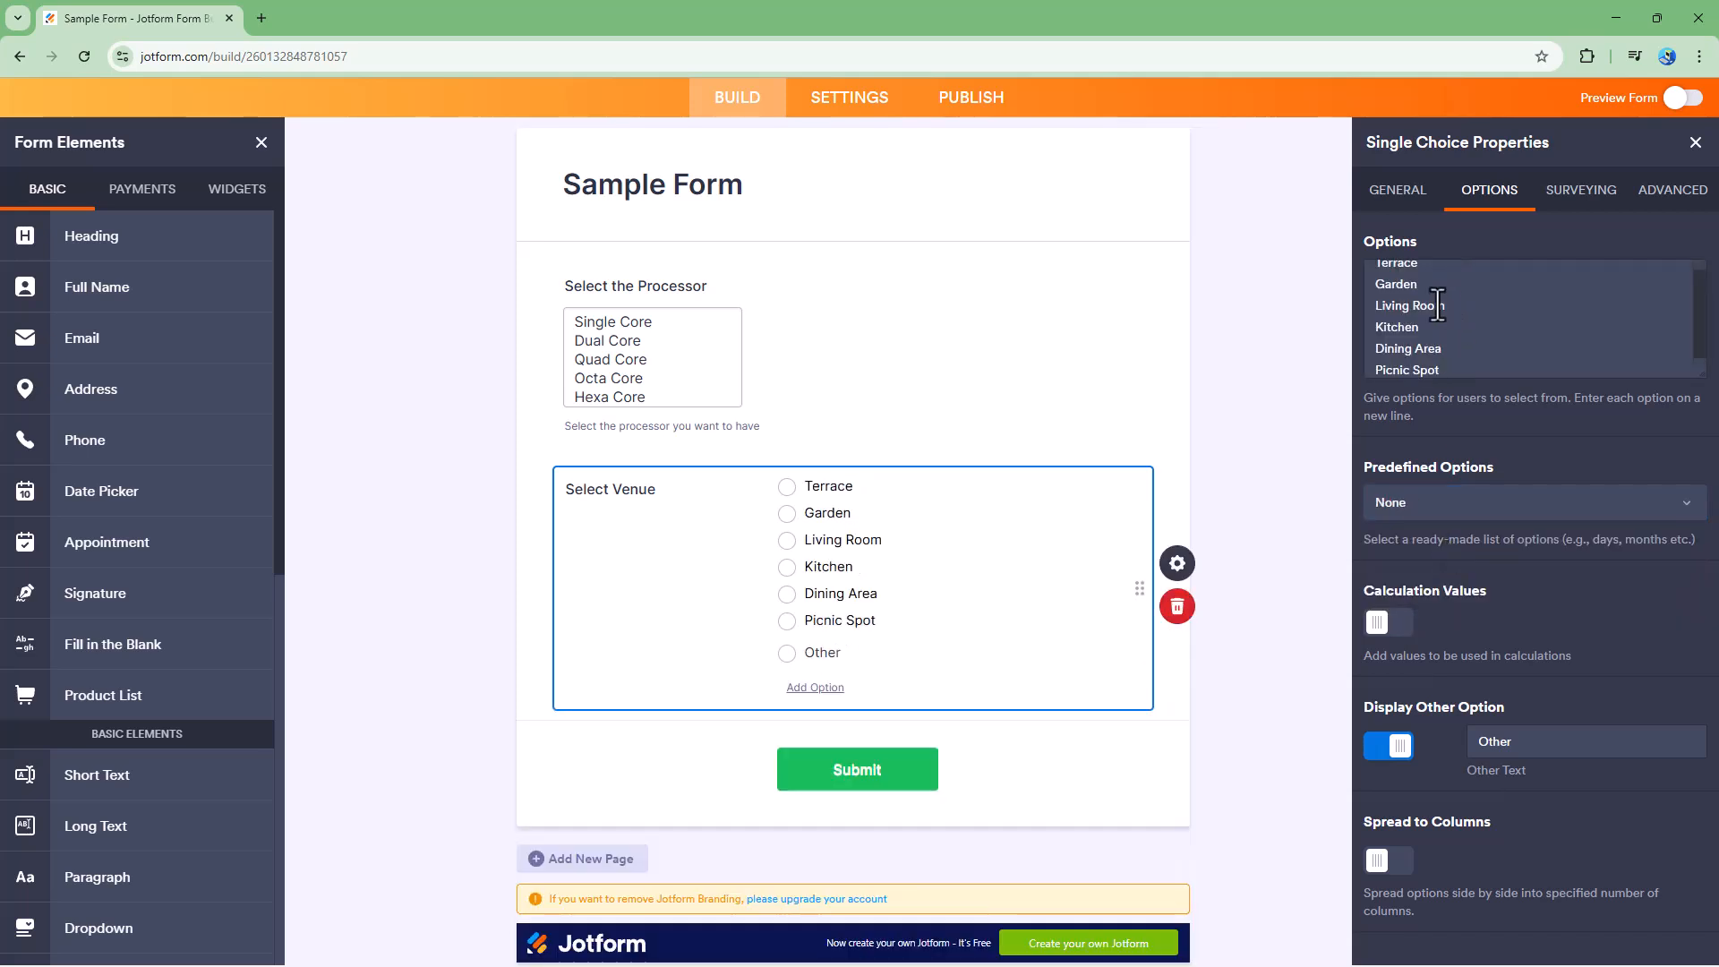
{"action": "left_click", "coordinate": [1383, 622]}
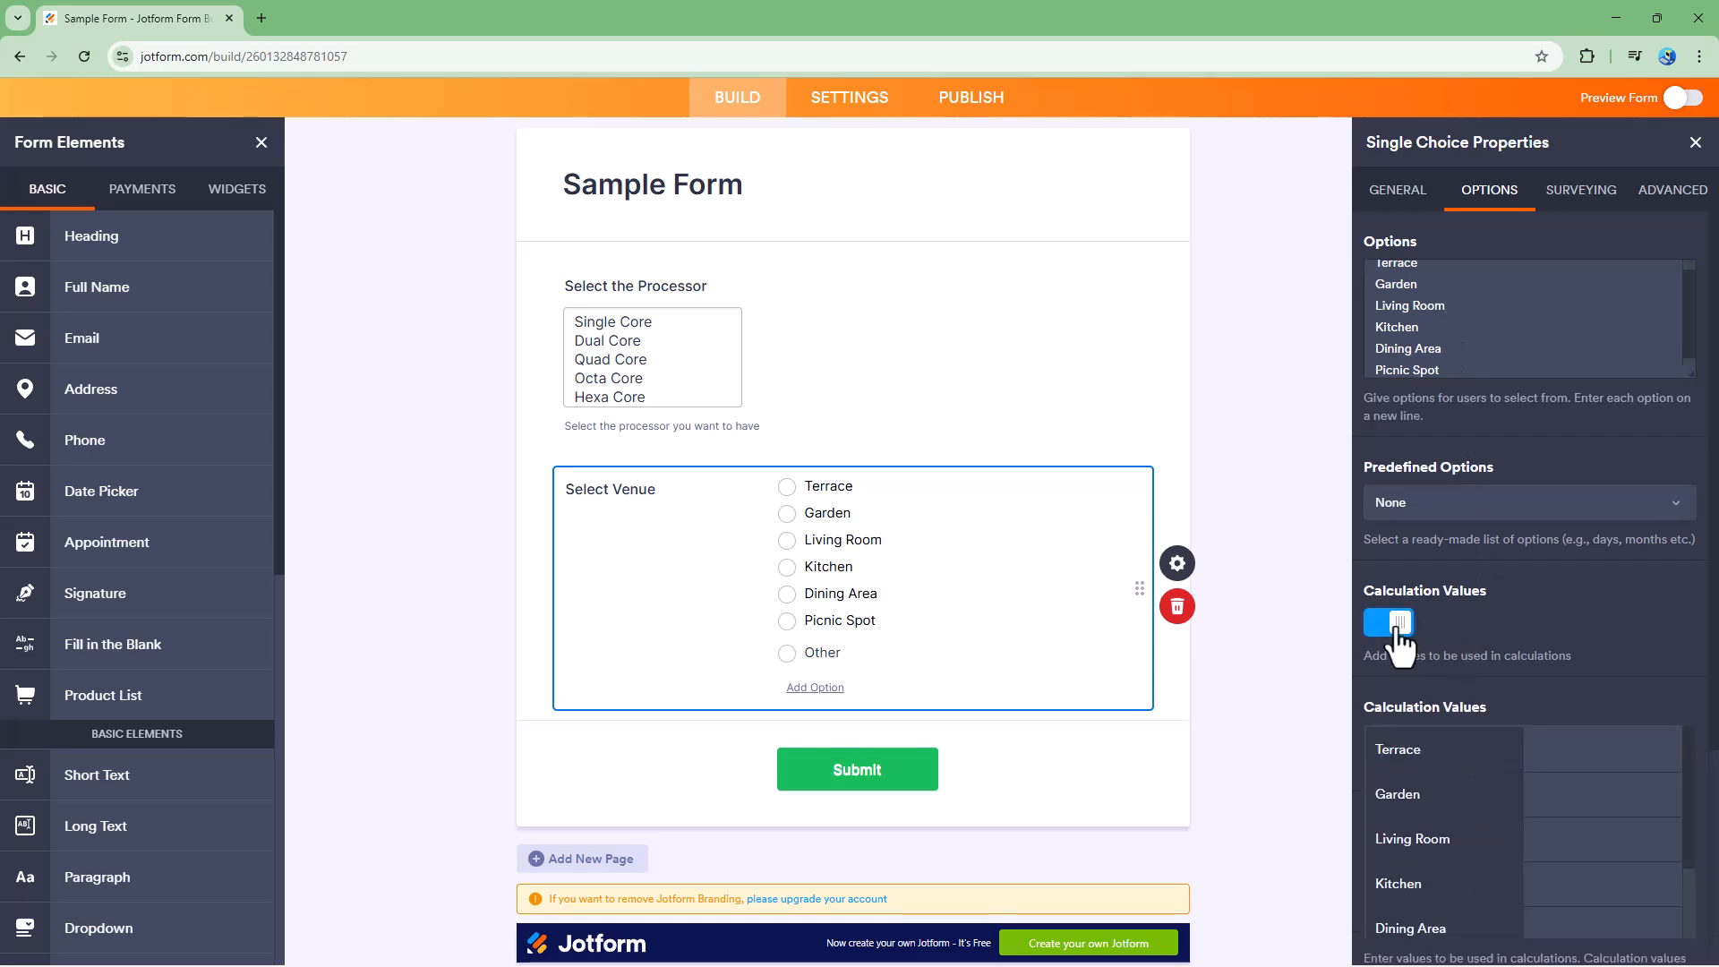
{"action": "scroll", "coordinate": [1496, 654], "scroll_direction": "down", "scroll_amount": 3}
{"action": "left_click", "coordinate": [1571, 481]}
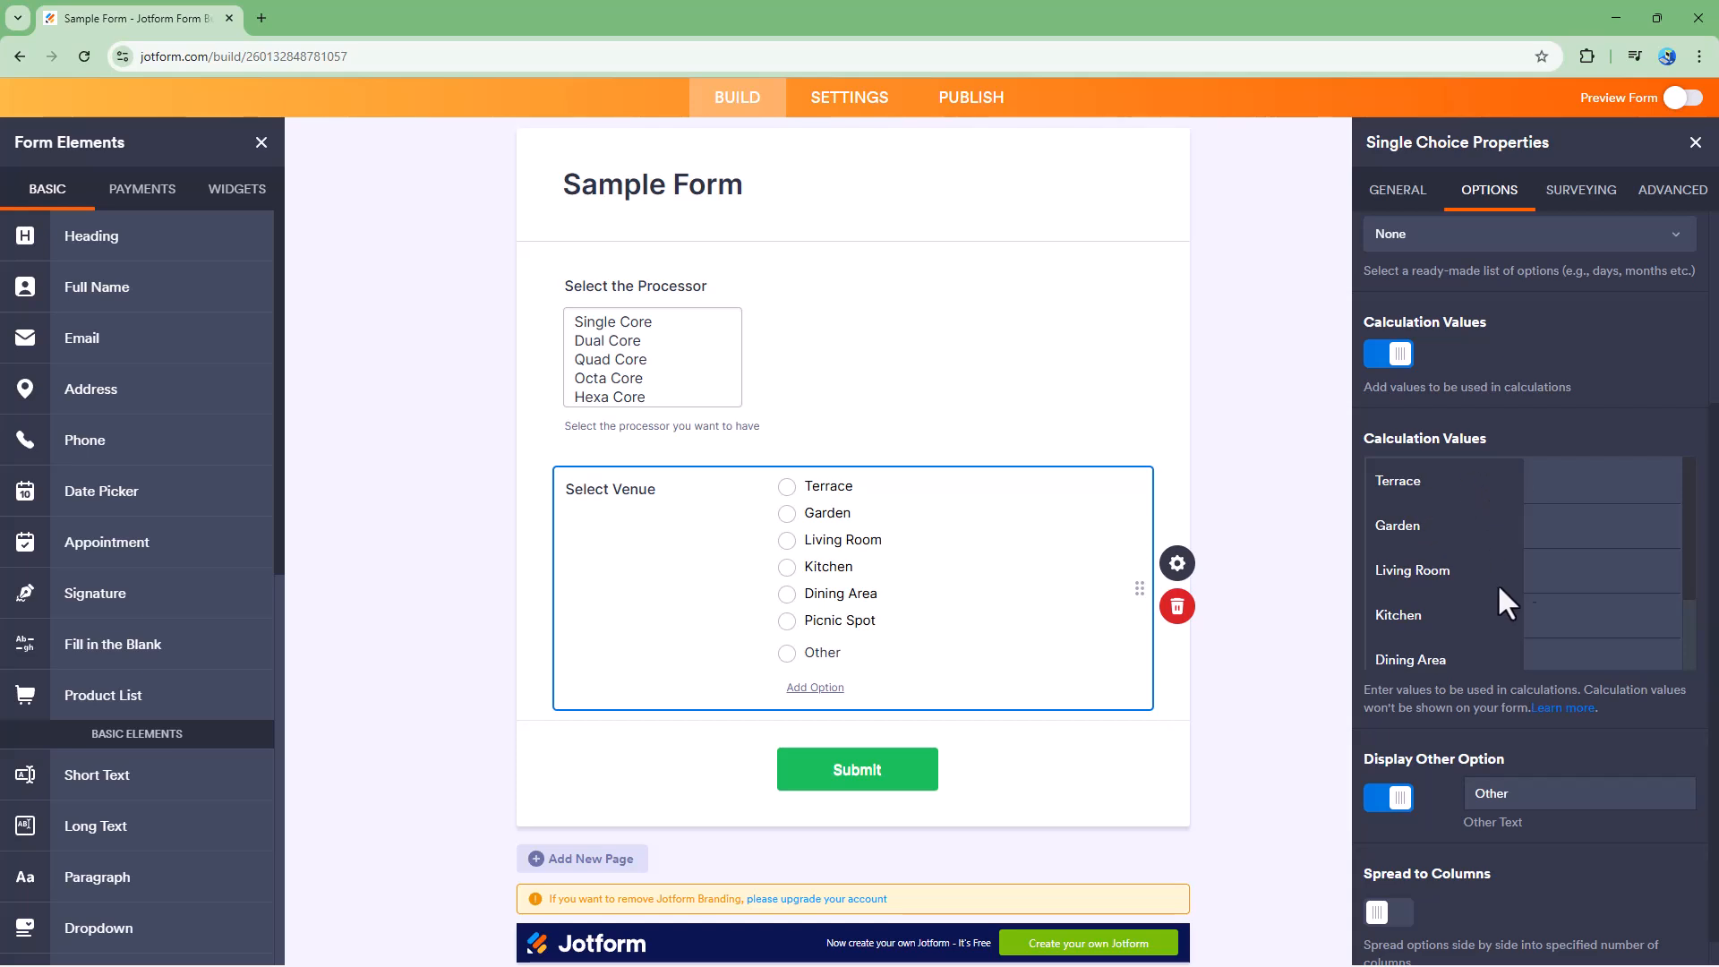
{"action": "left_click", "coordinate": [1632, 484]}
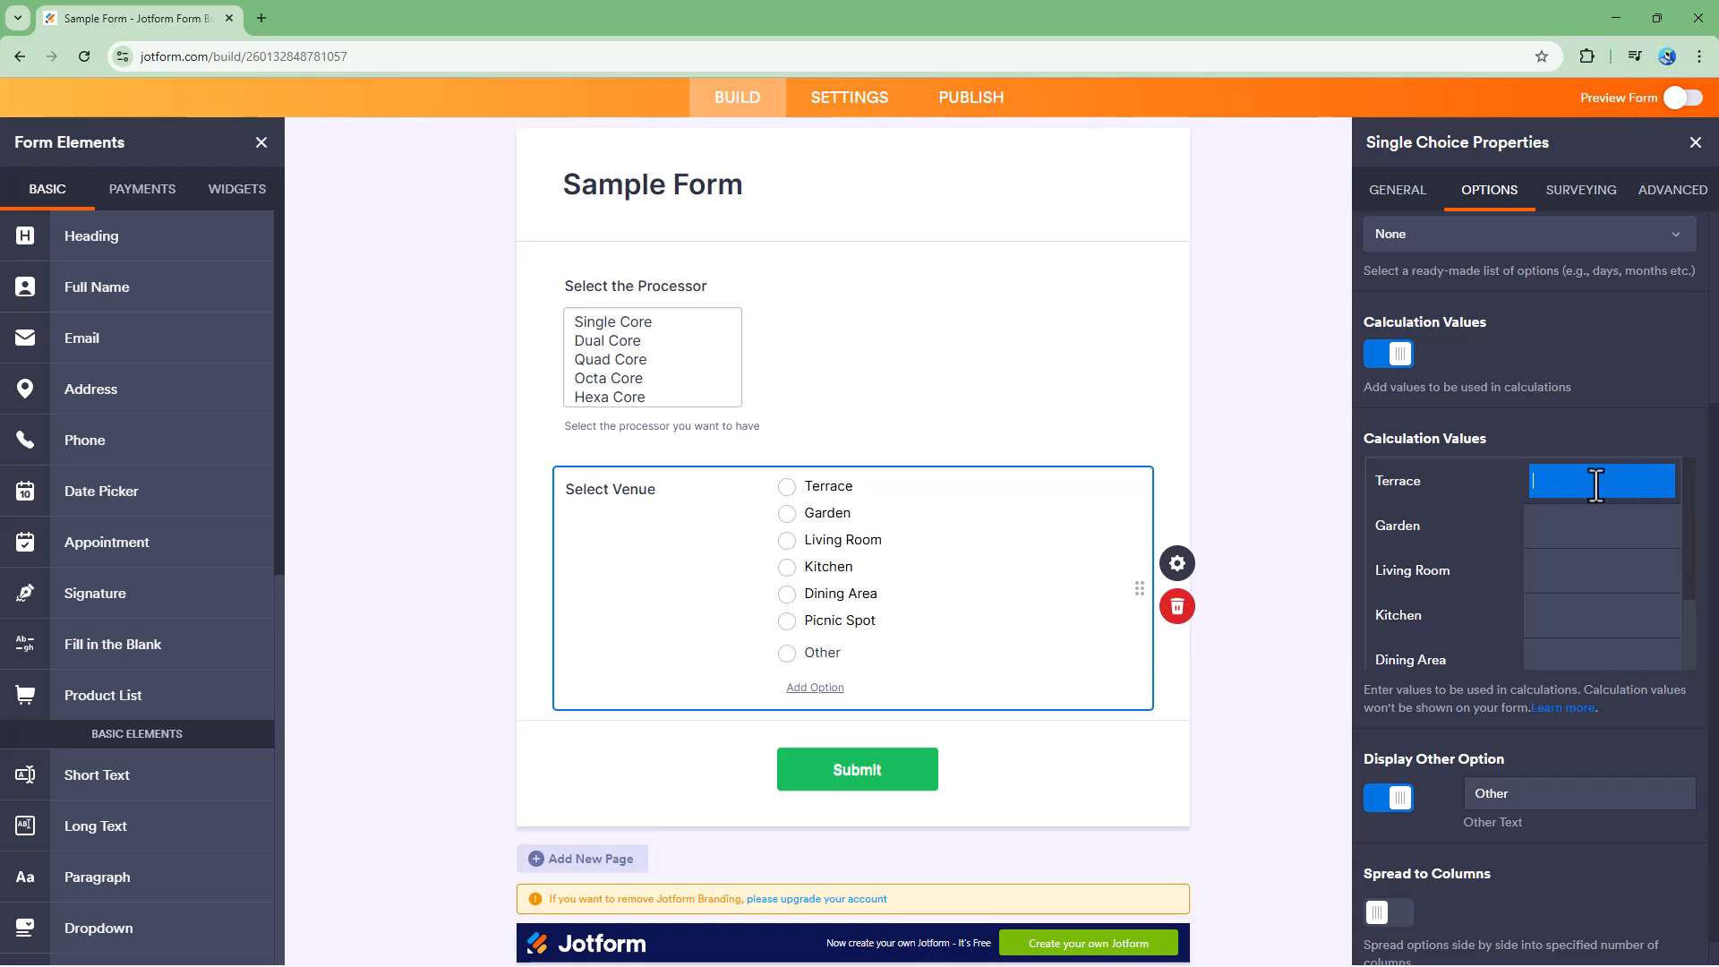
{"action": "type", "text": "100"}
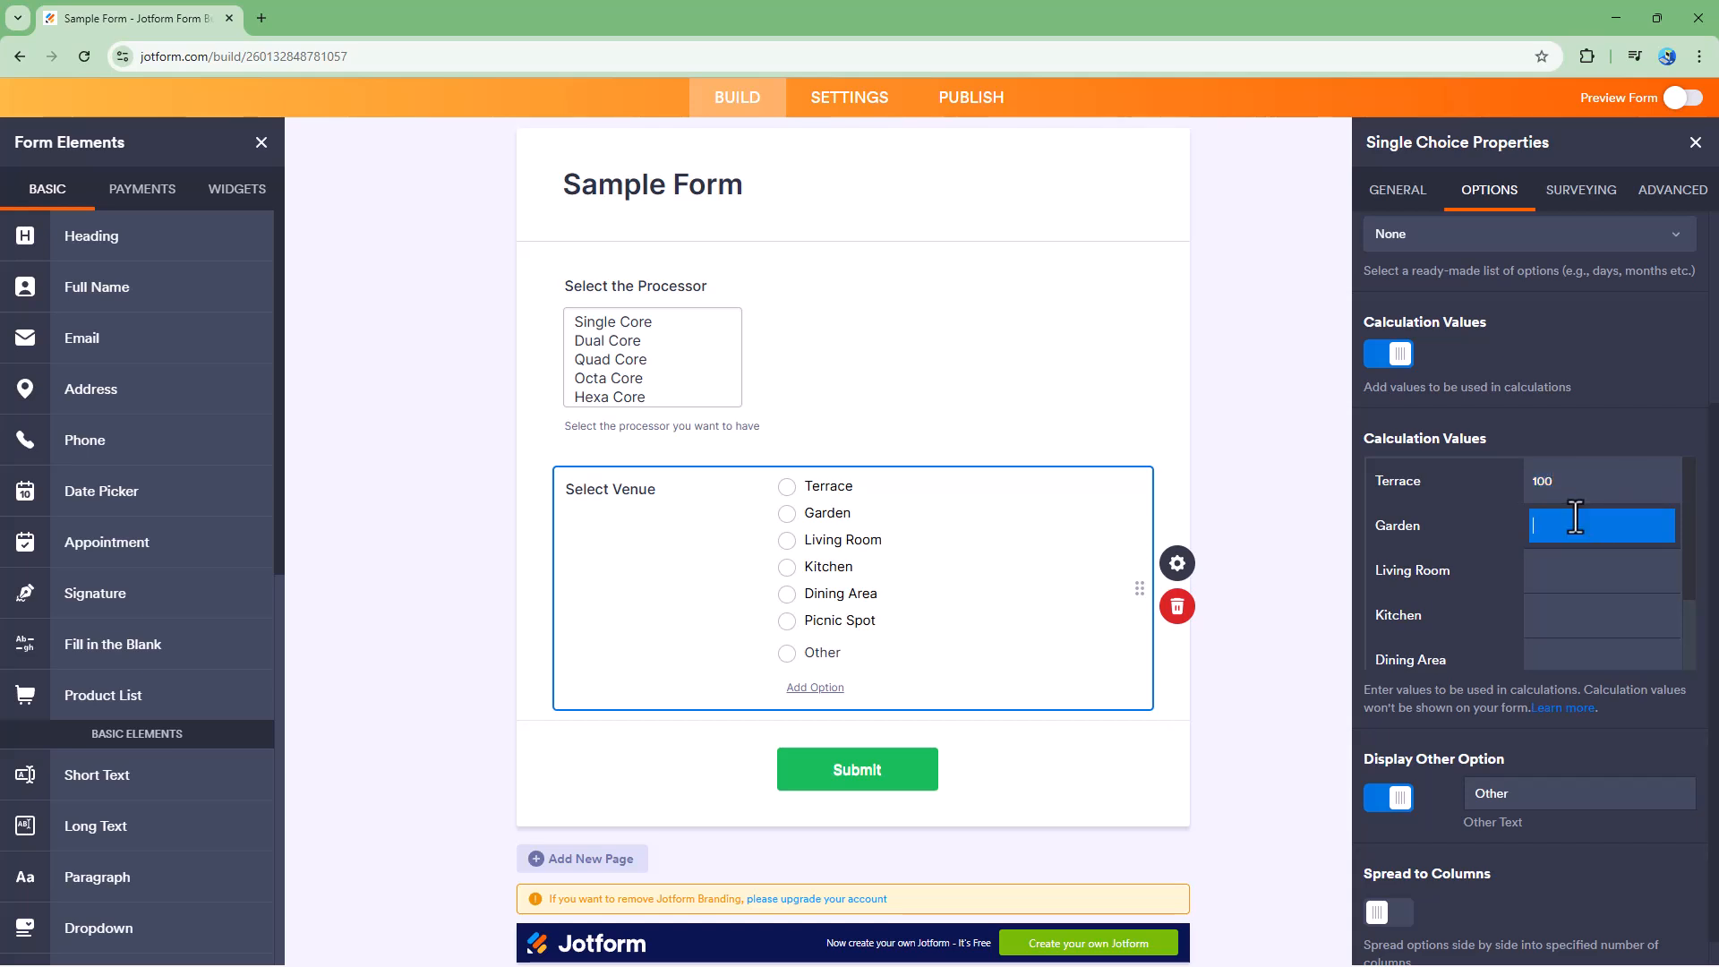
- Enter calculation values 50, 34, 56, 45, 65 and 67 for Garden, Living Room, Kitchen, Dining Area, Picnic Spot and Other
{"action": "left_click", "coordinate": [1575, 518]}
{"action": "type", "text": "50"}
{"action": "left_click", "coordinate": [1537, 569]}
{"action": "type", "text": "34"}
{"action": "left_click", "coordinate": [1557, 614]}
{"action": "type", "text": "56"}
{"action": "left_click", "coordinate": [1564, 641]}
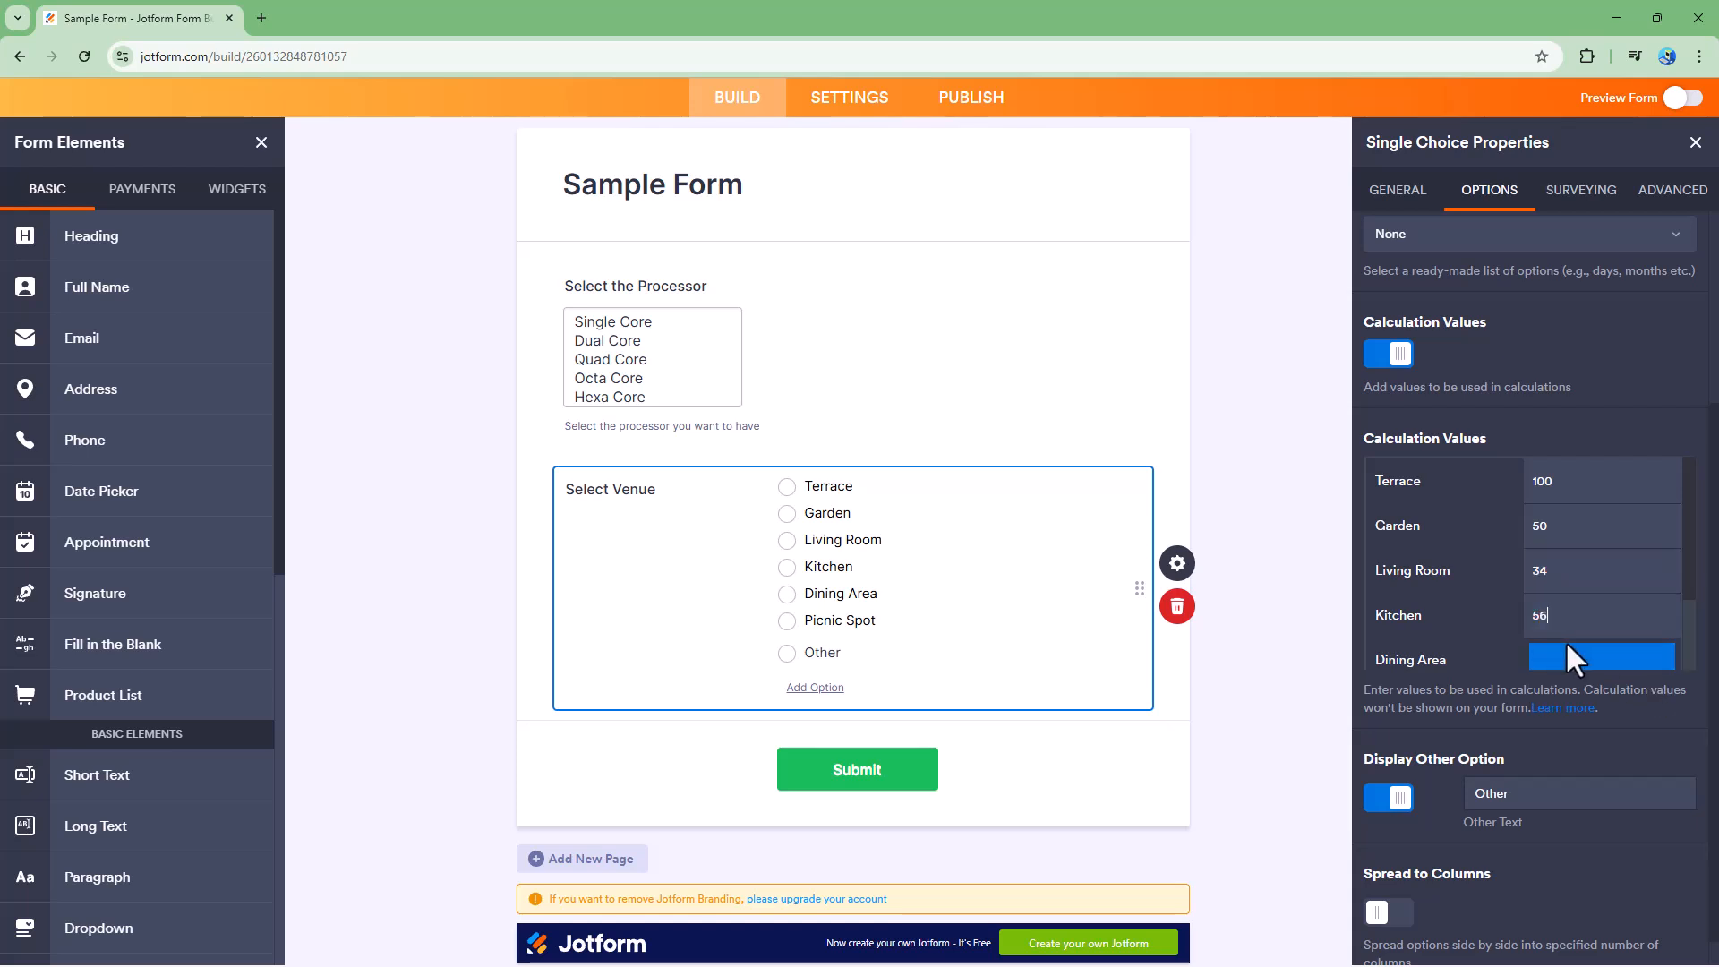
{"action": "type", "text": "45"}
{"action": "left_click", "coordinate": [1576, 603]}
{"action": "type", "text": "65"}
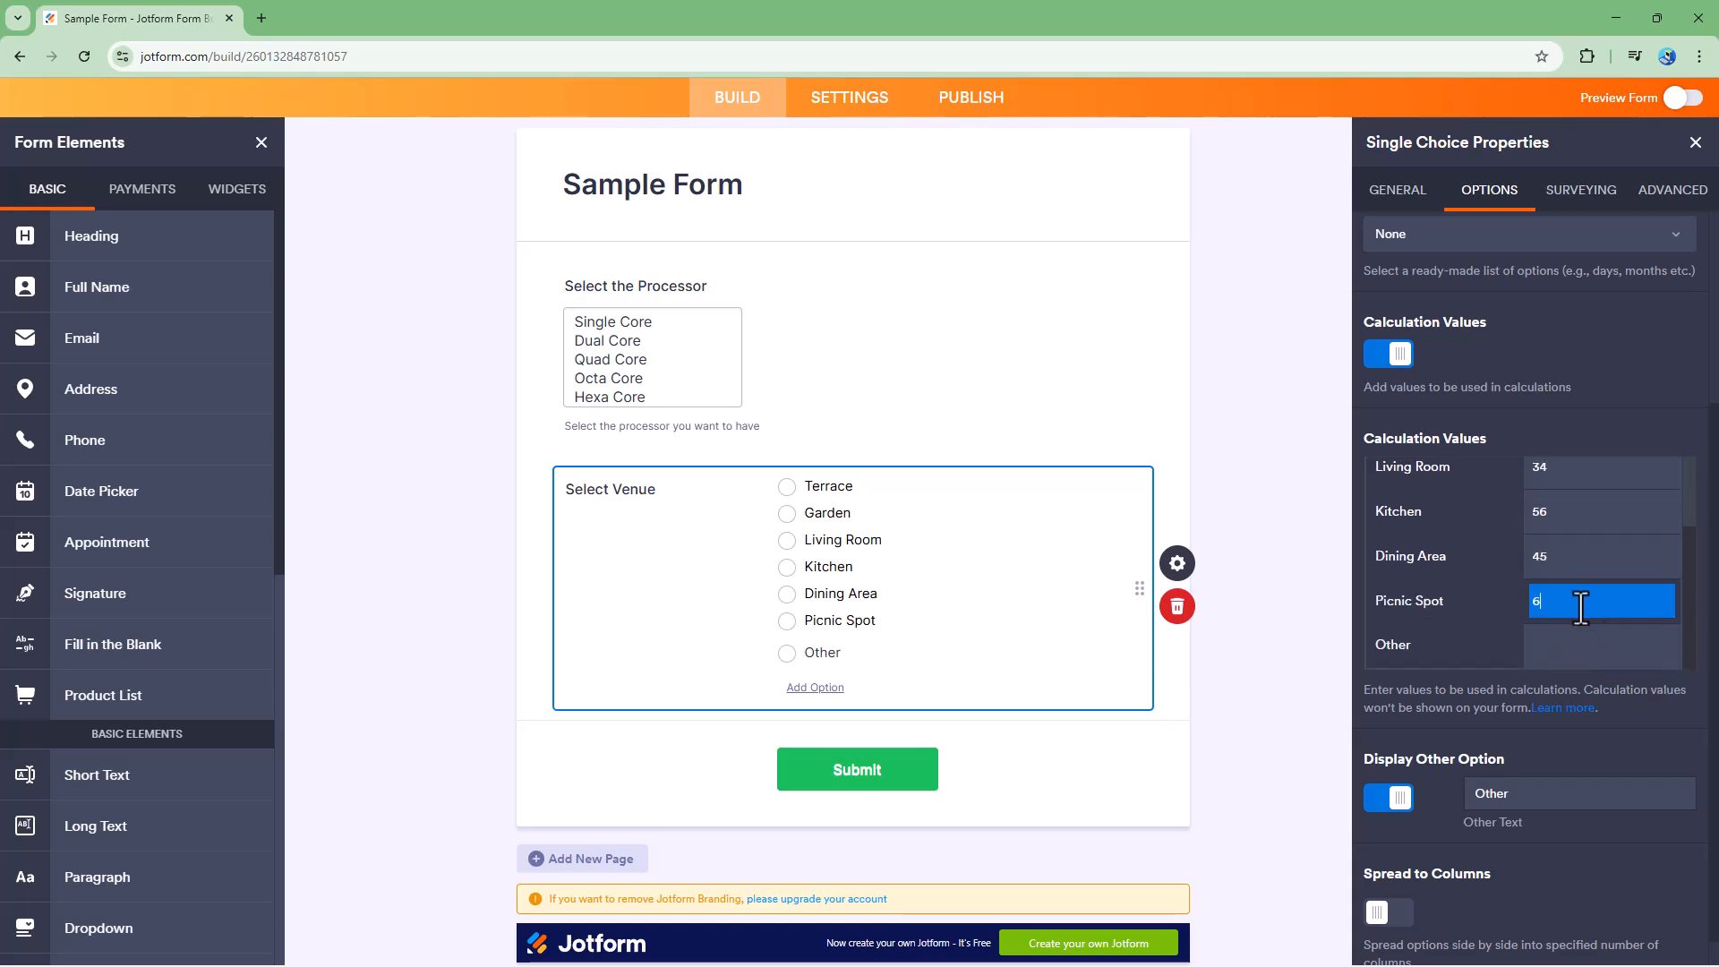
{"action": "left_click", "coordinate": [1575, 643]}
{"action": "type", "text": "67"}
{"action": "left_click", "coordinate": [1600, 723]}
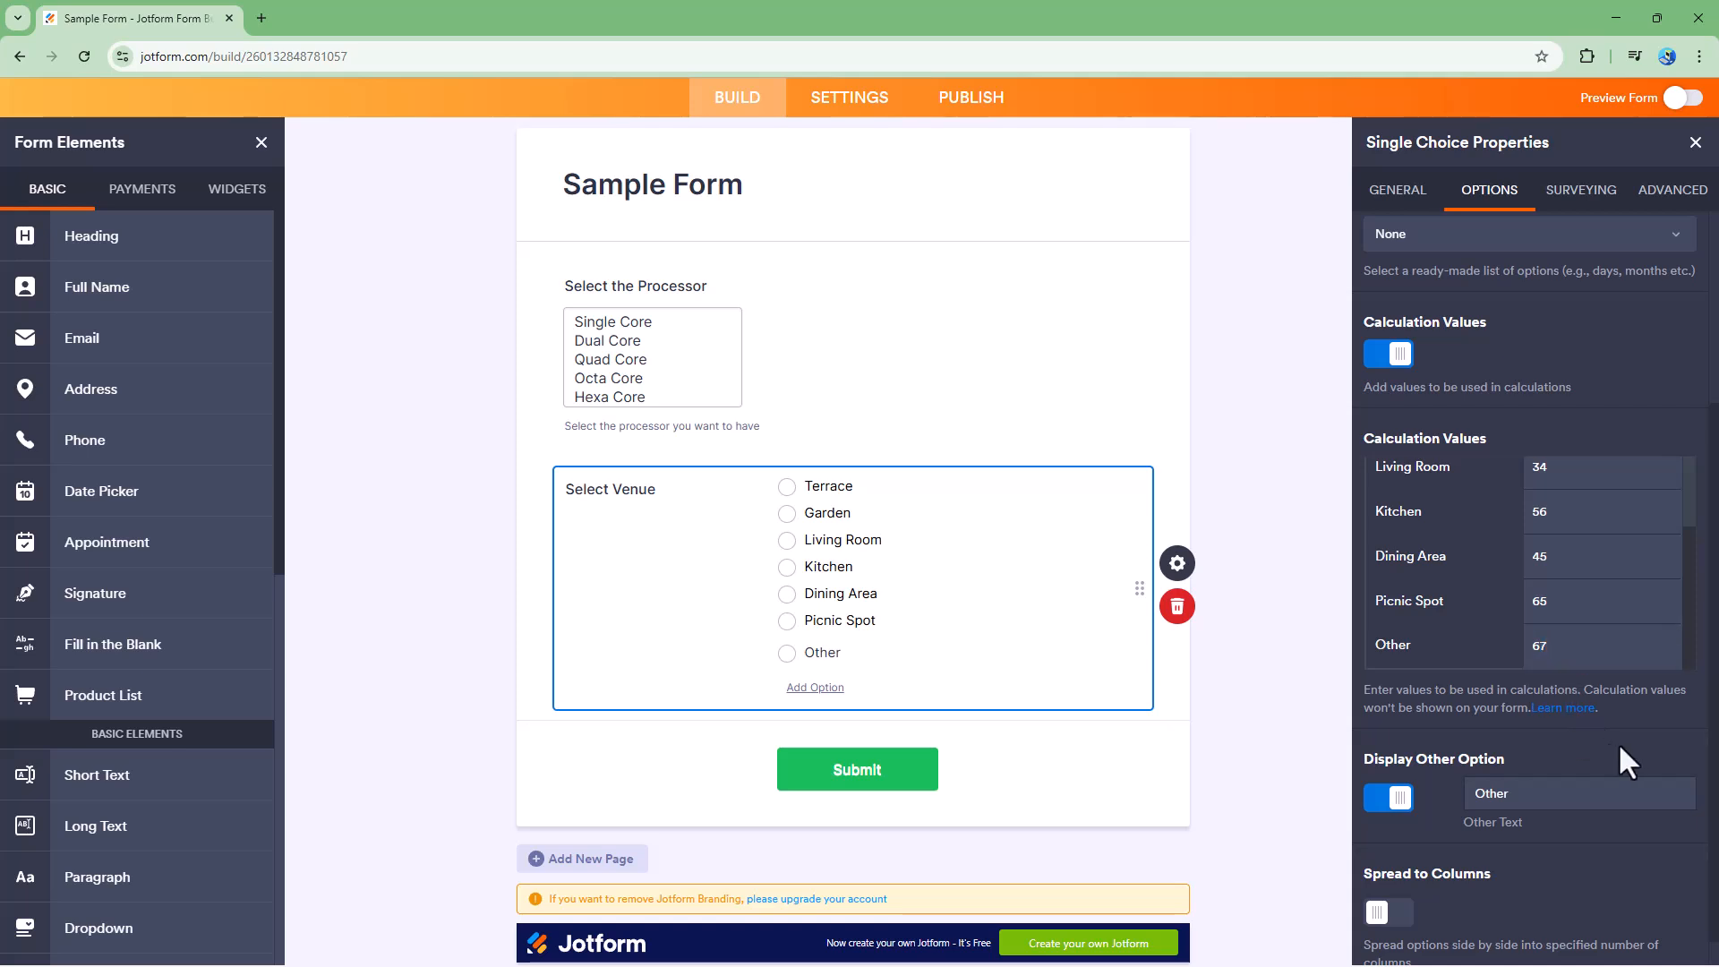
- Toggle the Display Other Option off and back on
{"action": "scroll", "coordinate": [1554, 734], "scroll_direction": "down", "scroll_amount": 1}
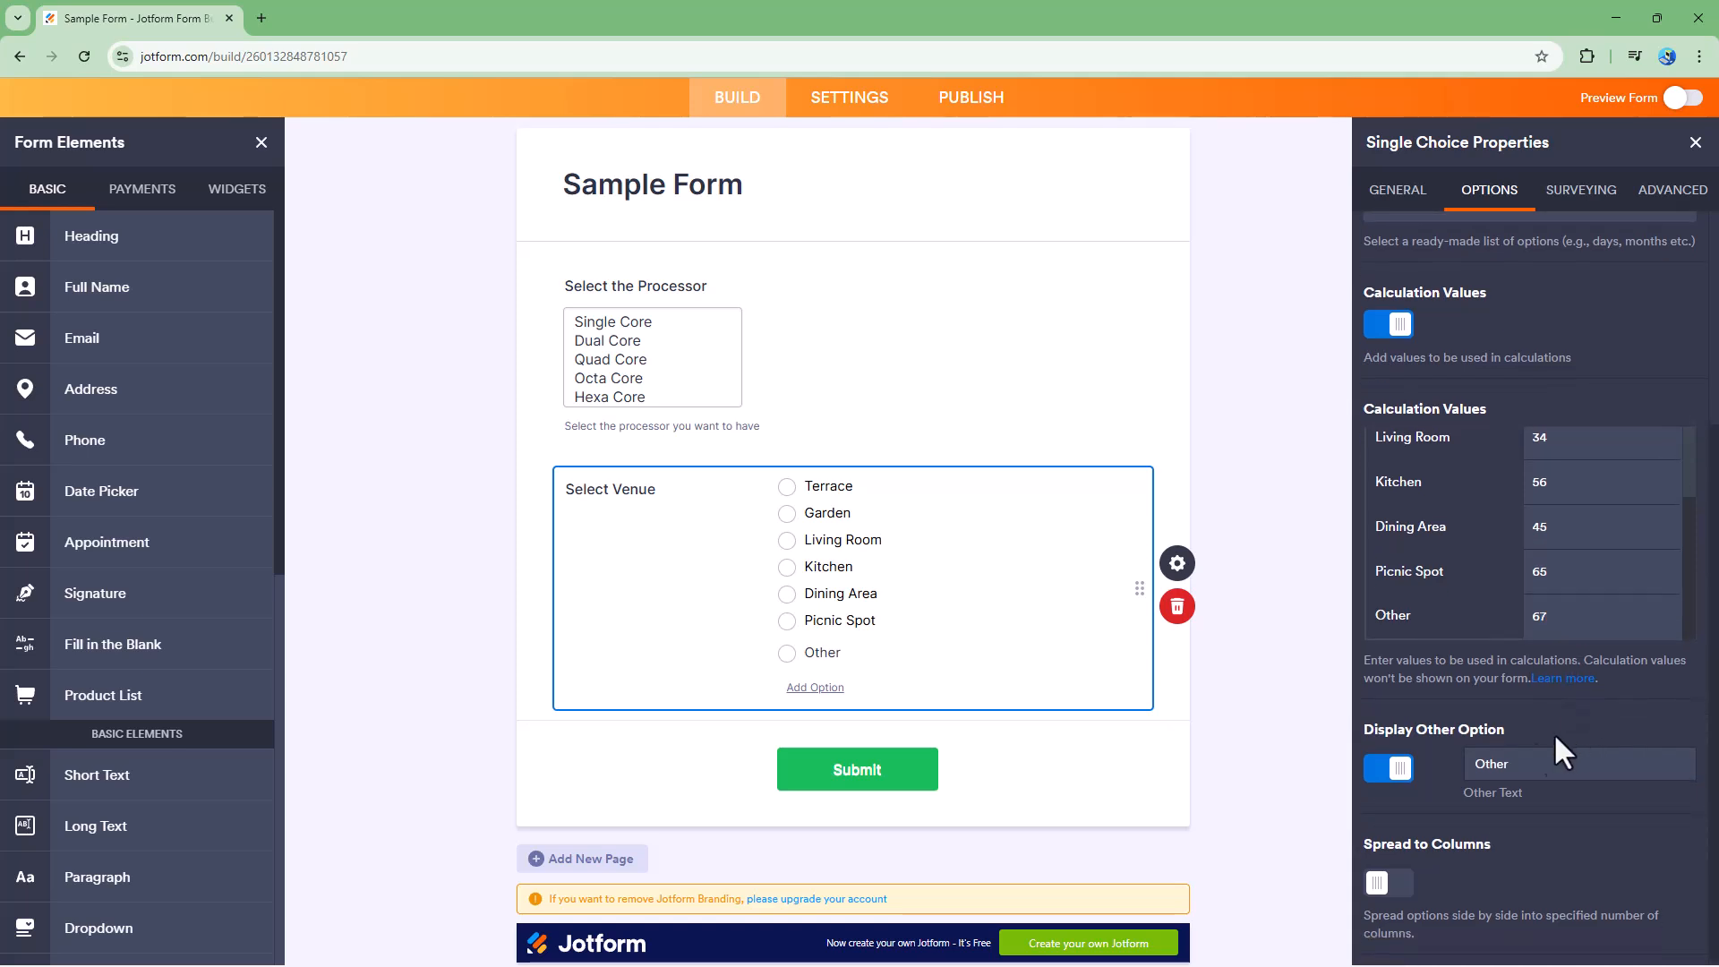
{"action": "left_click", "coordinate": [1401, 772]}
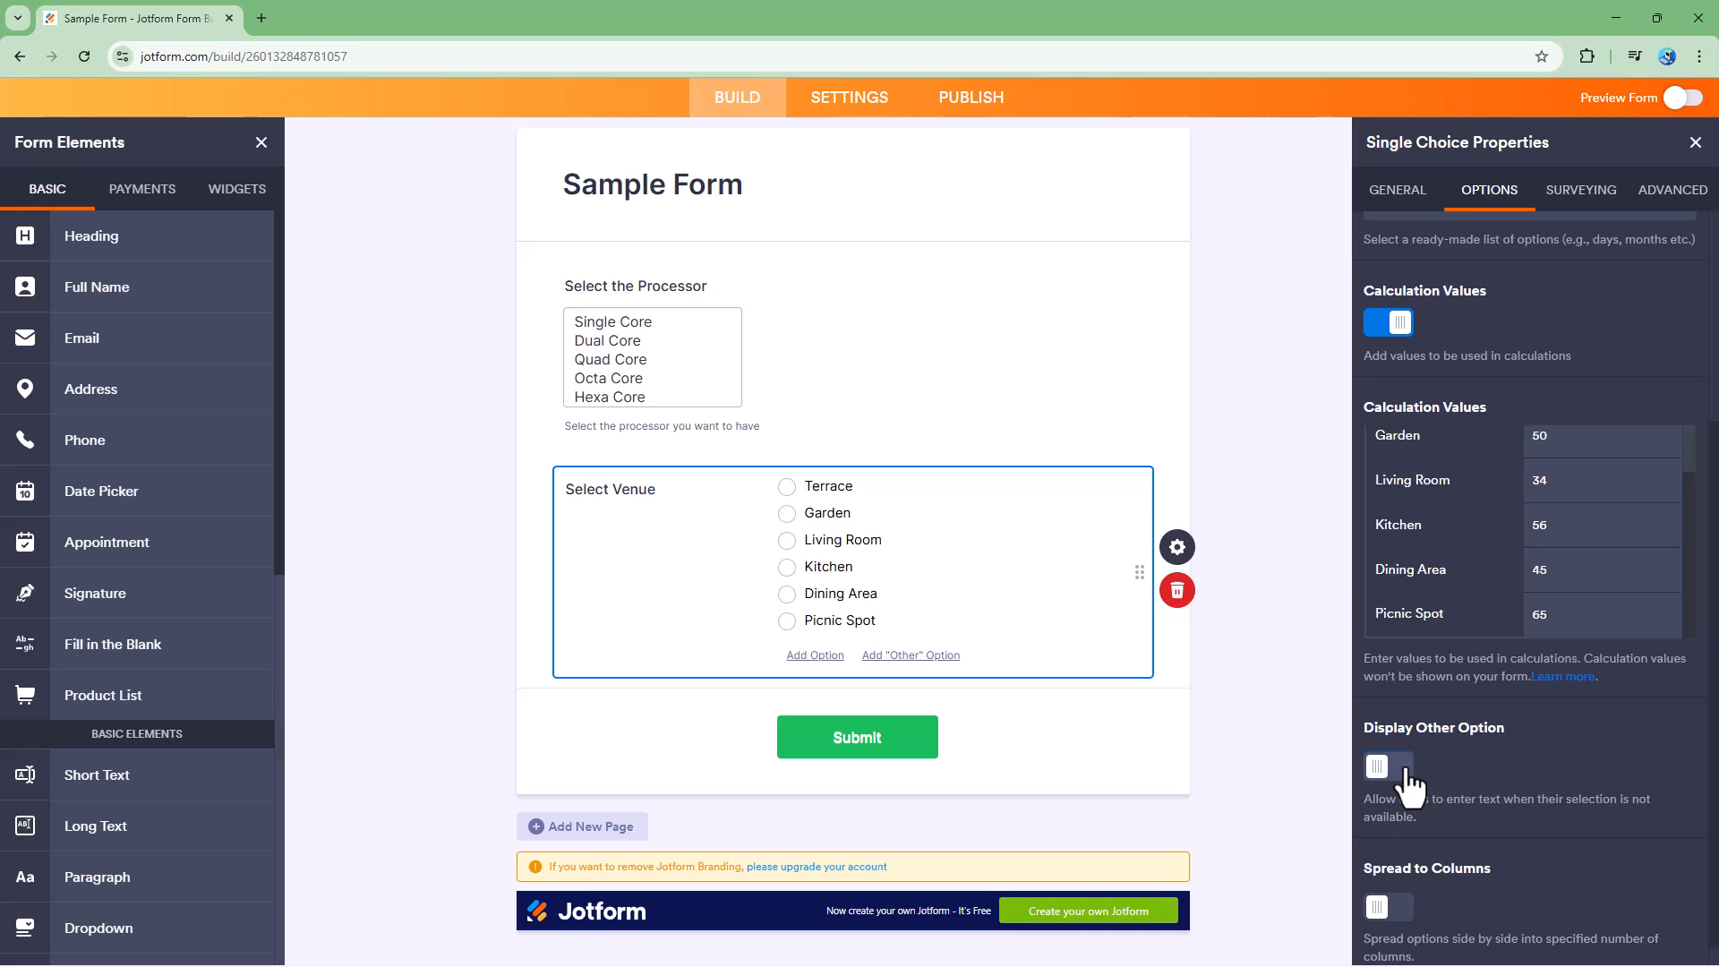
{"action": "left_click", "coordinate": [1401, 772]}
- Turn on Spread to Columns and set the options layout to 3, then 4 columns
{"action": "left_click", "coordinate": [1399, 882]}
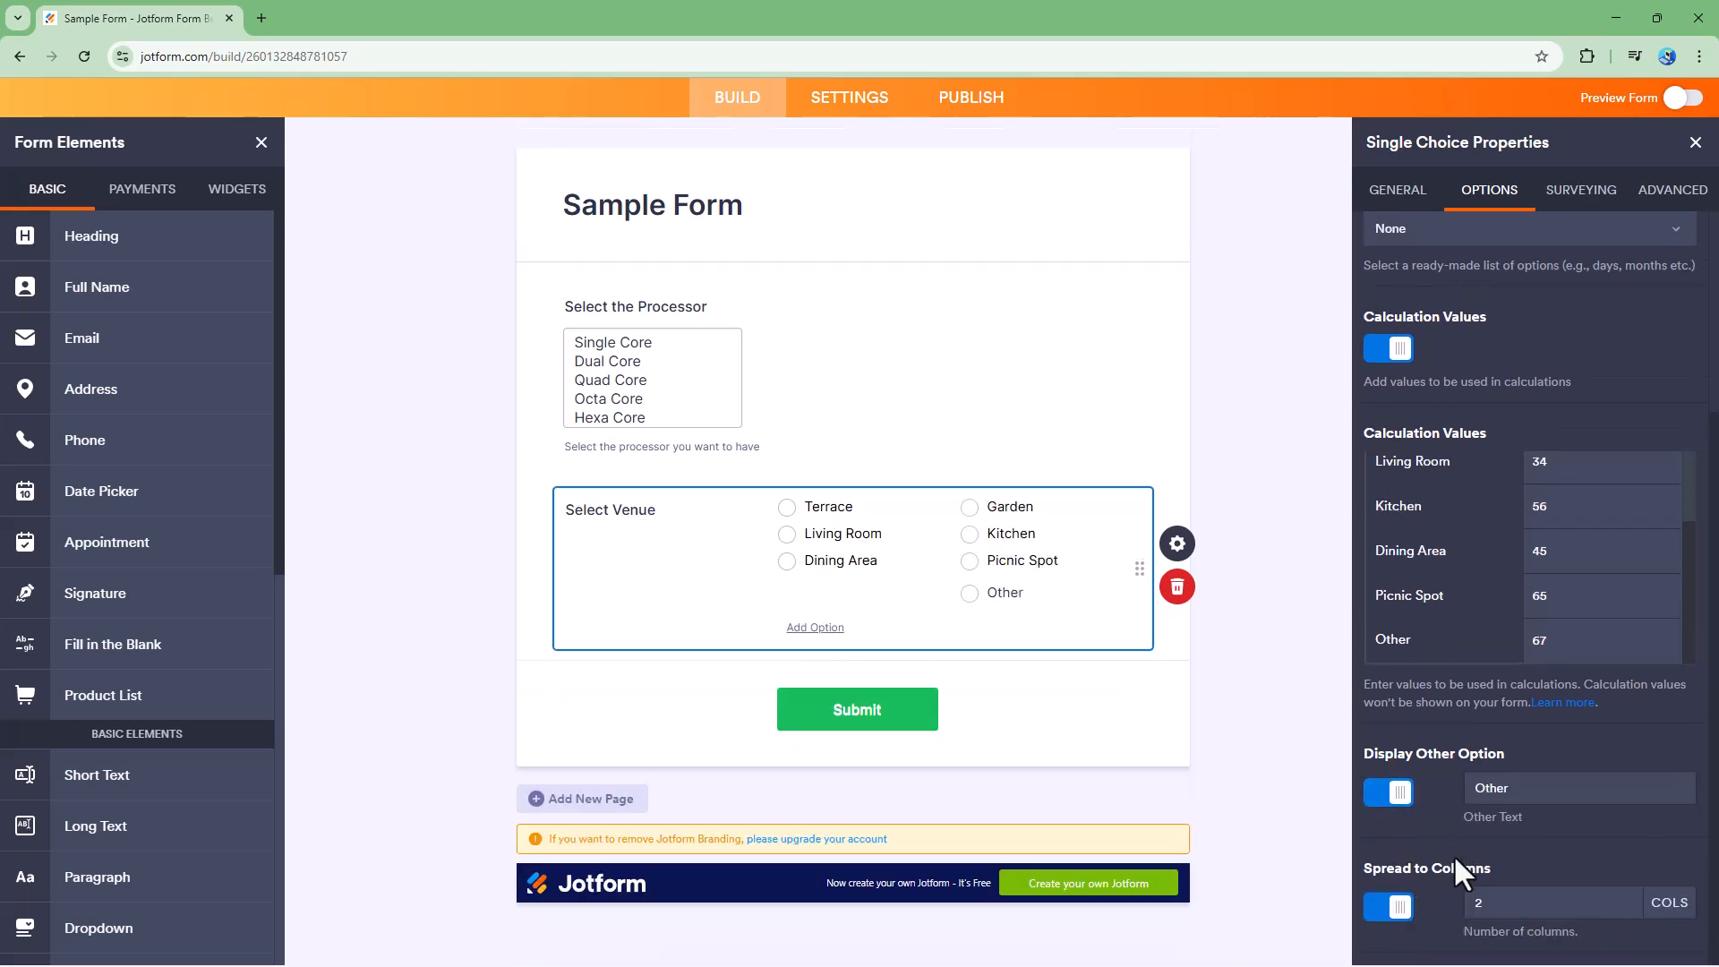
{"action": "left_click_drag", "start_coordinate": [1535, 904], "coordinate": [1452, 904]}
{"action": "type", "text": "3"}
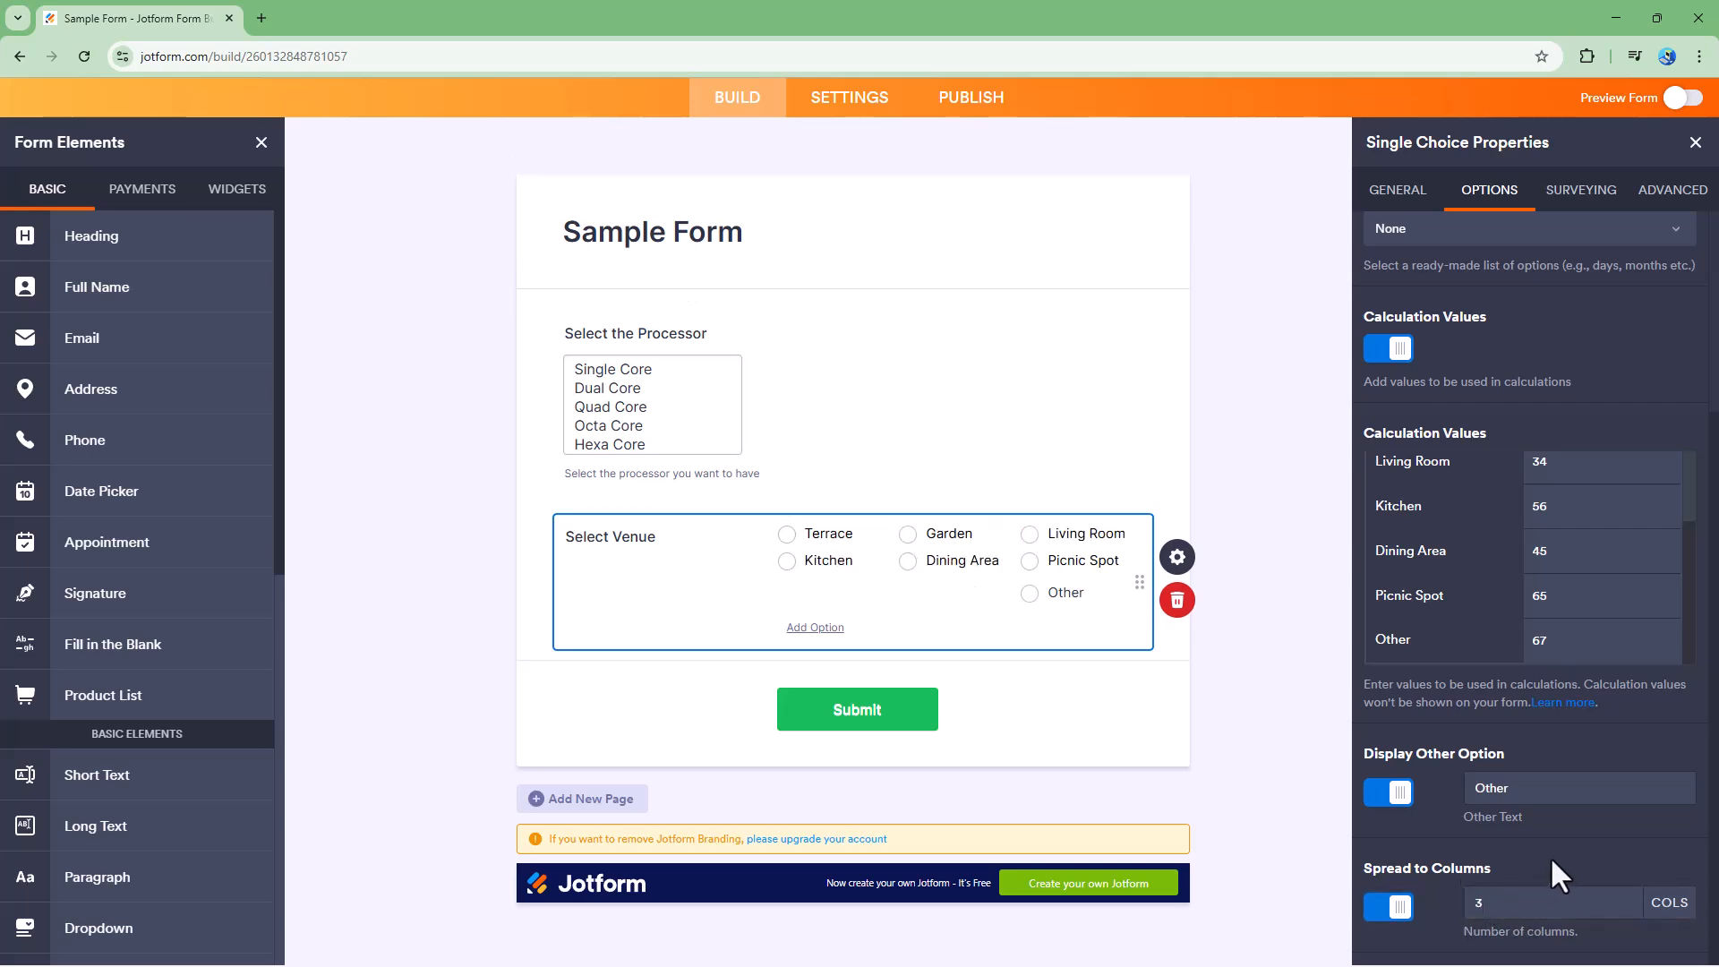
{"action": "left_click_drag", "start_coordinate": [1533, 904], "coordinate": [1430, 901]}
{"action": "type", "text": "4"}
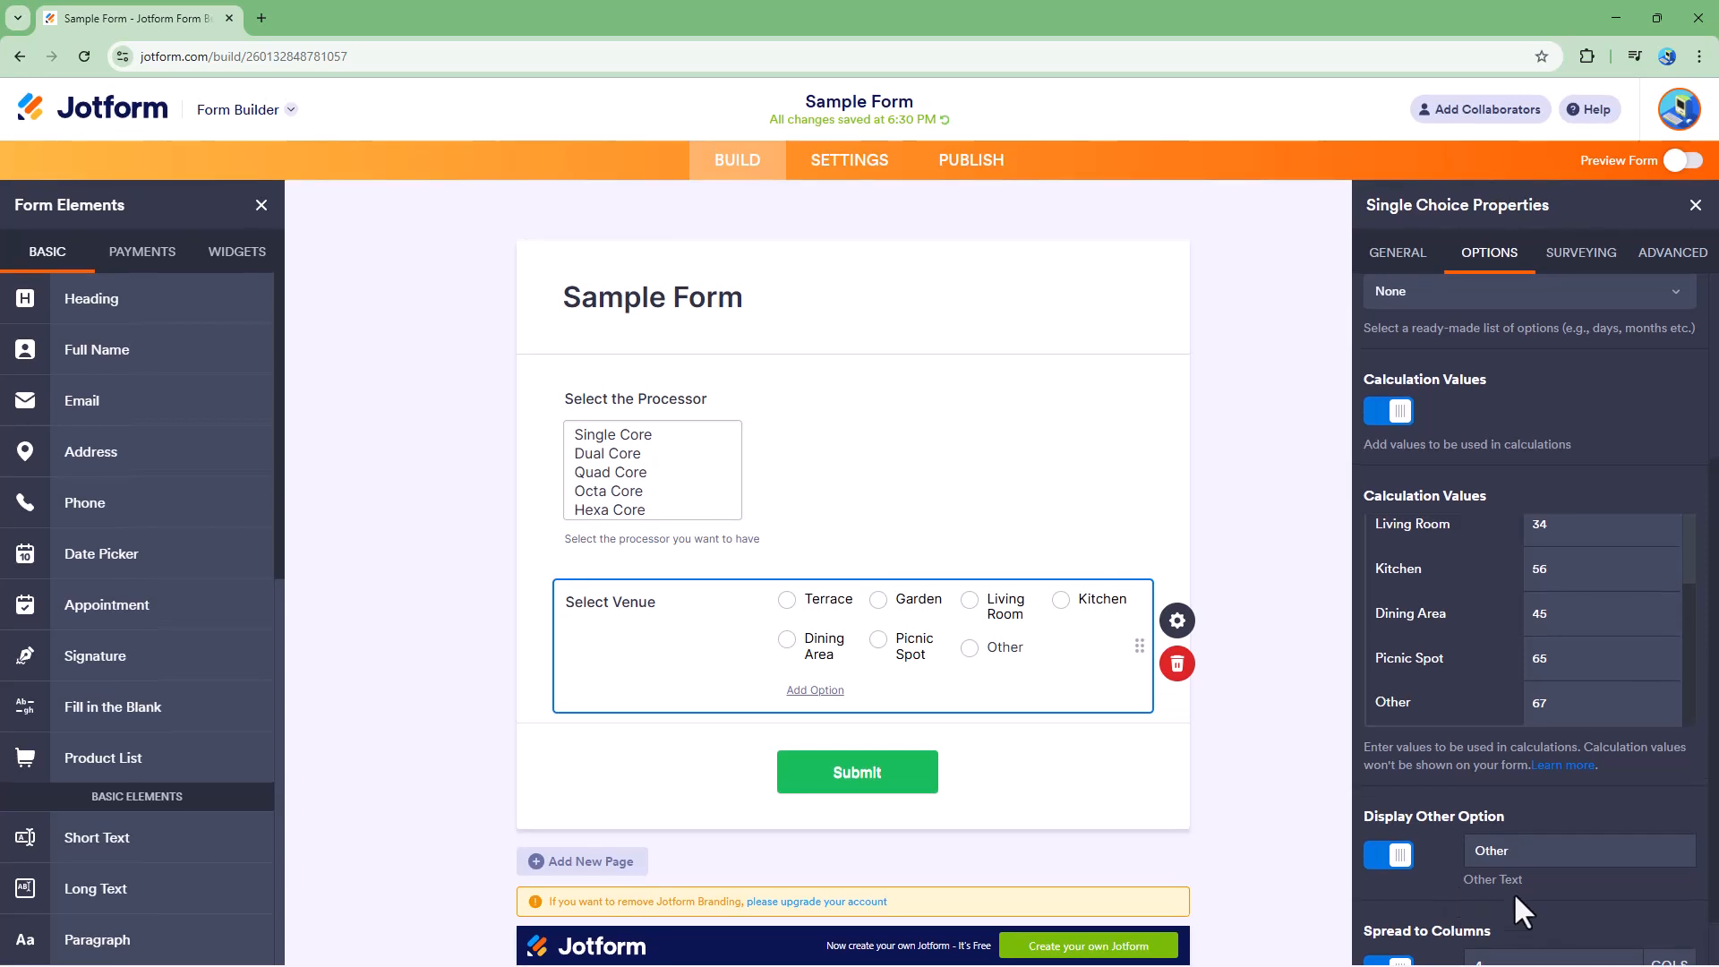
- Set the number of columns to 3
{"action": "scroll", "coordinate": [1518, 900], "scroll_direction": "down", "scroll_amount": 1}
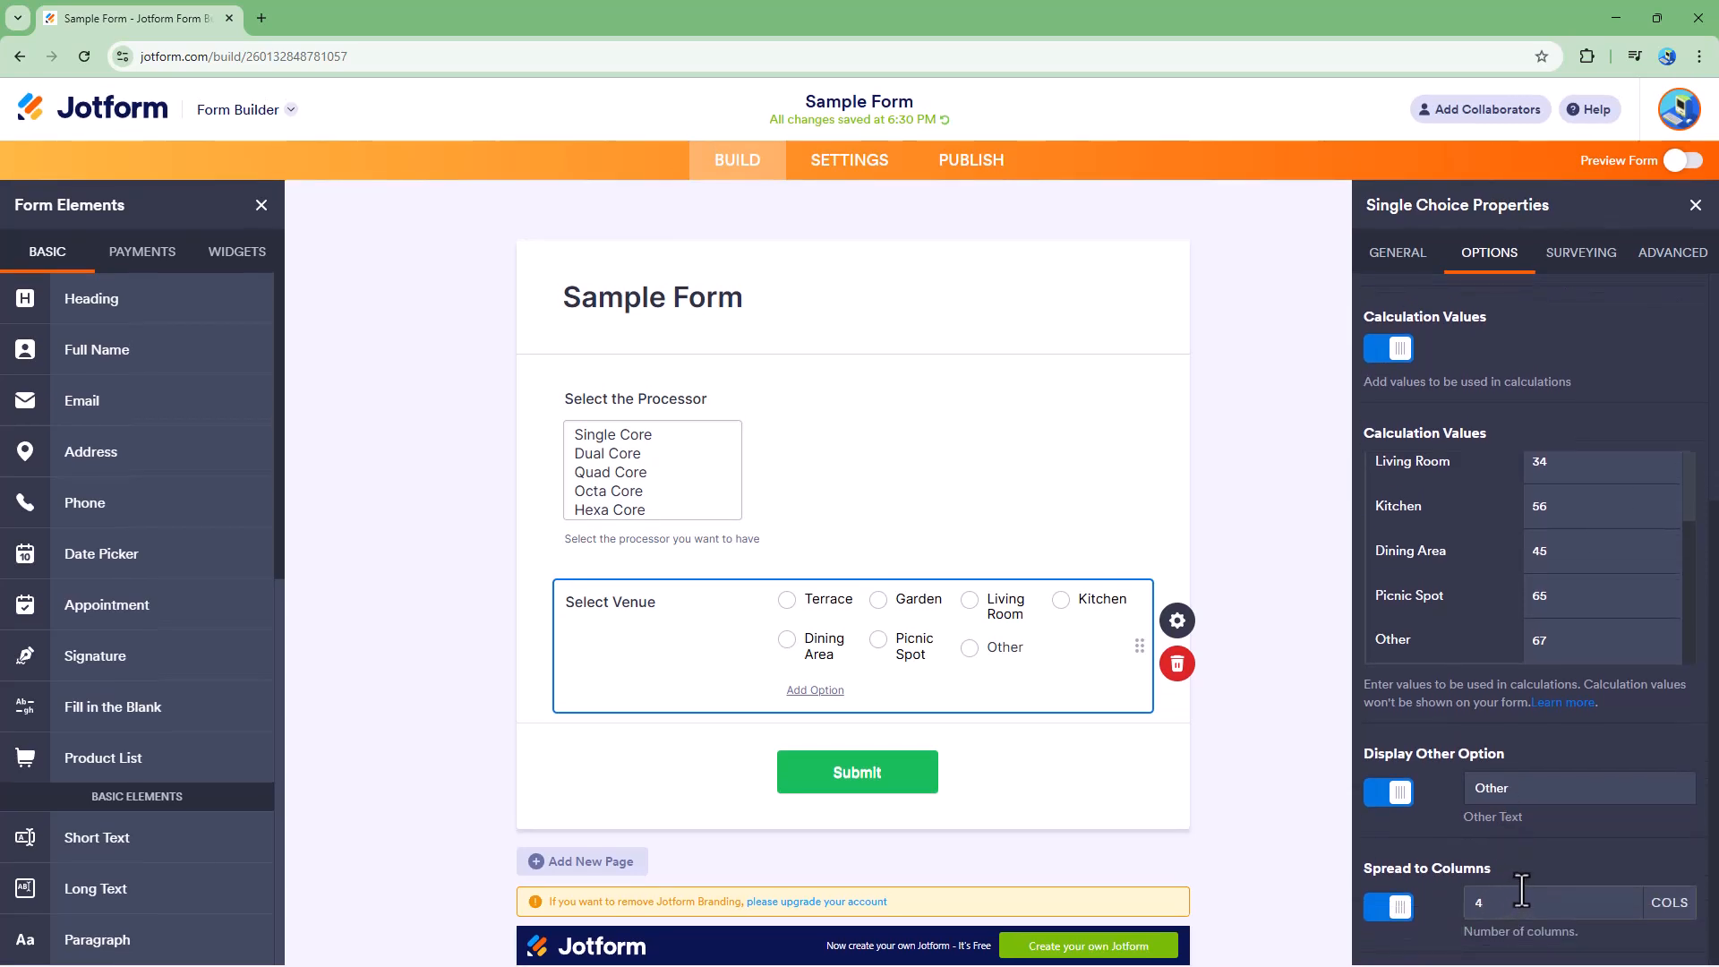
{"action": "left_click_drag", "start_coordinate": [1522, 902], "coordinate": [1432, 903]}
{"action": "type", "text": "2"}
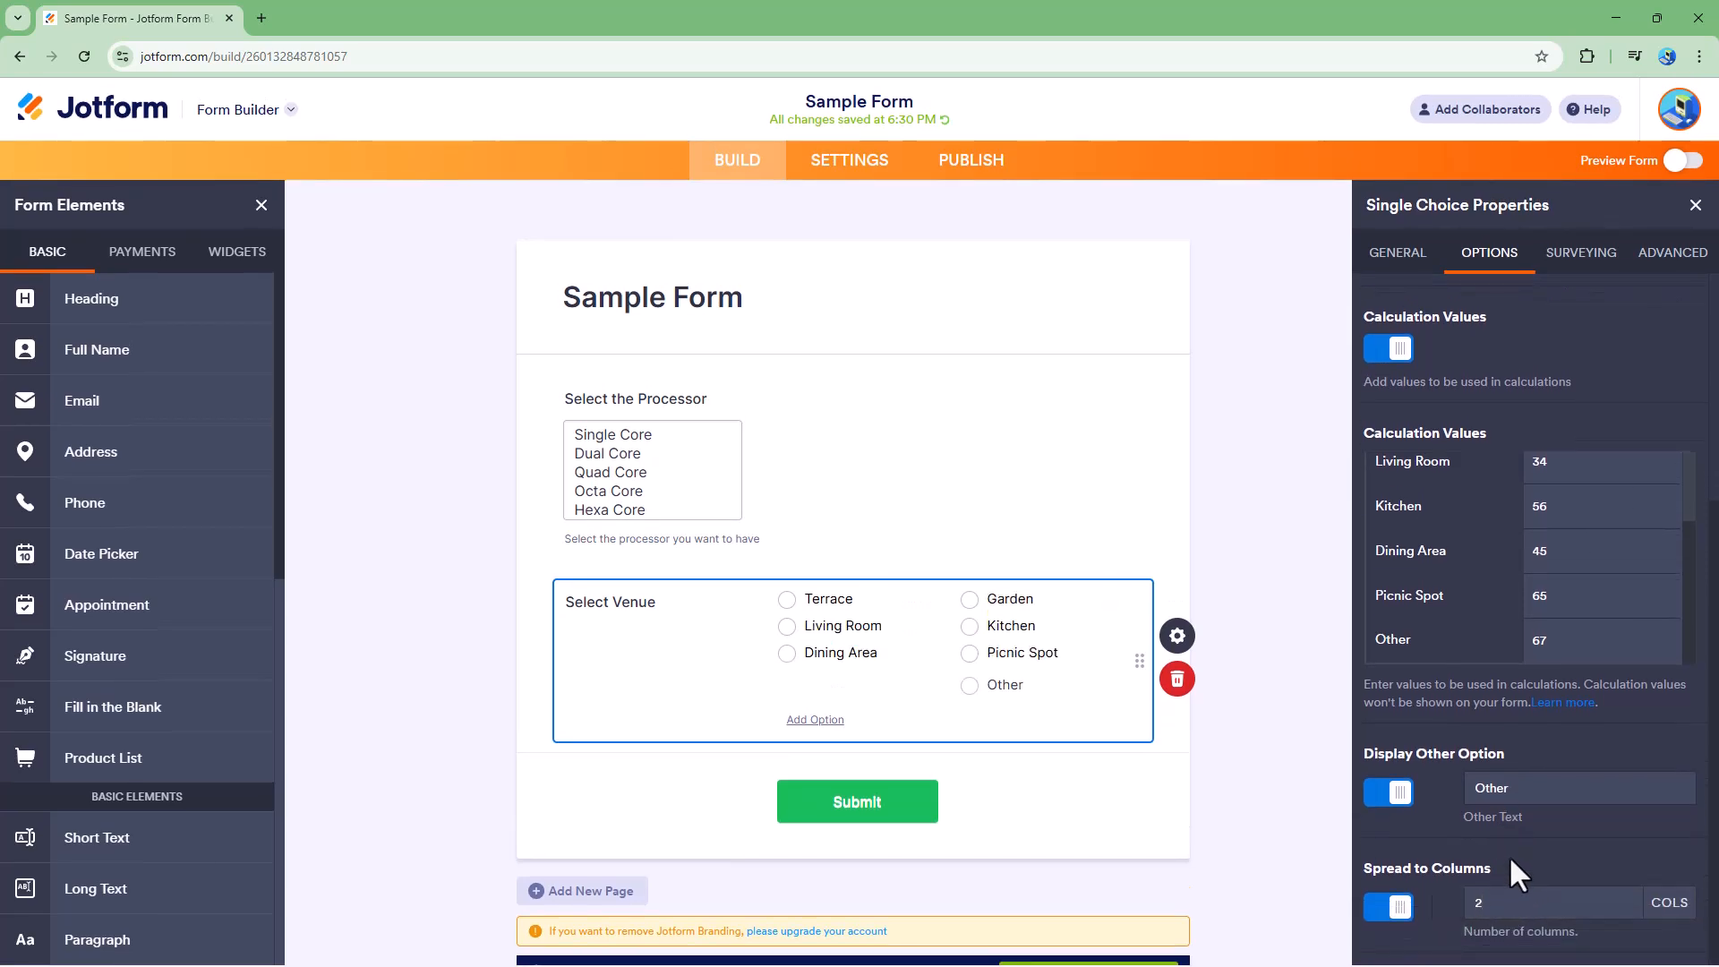
{"action": "key", "text": "BackSpace"}
{"action": "type", "text": "3"}
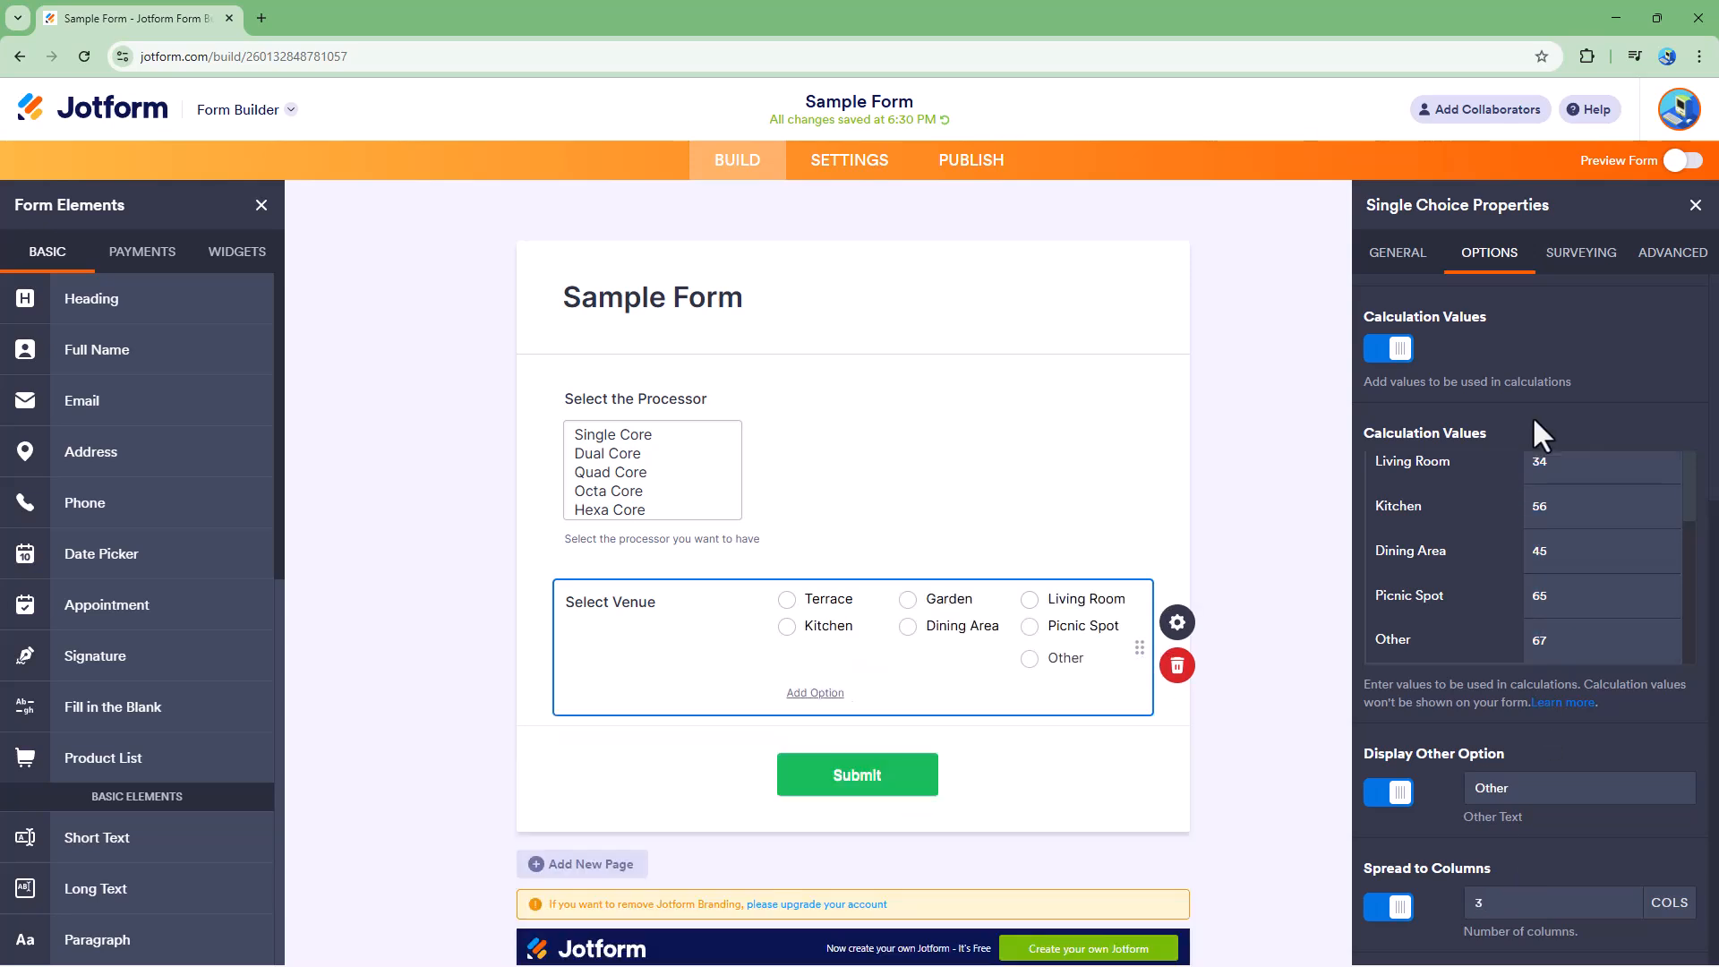
- Turn on Shuffle Options in the venue field's surveying settings
{"action": "left_click", "coordinate": [1585, 269]}
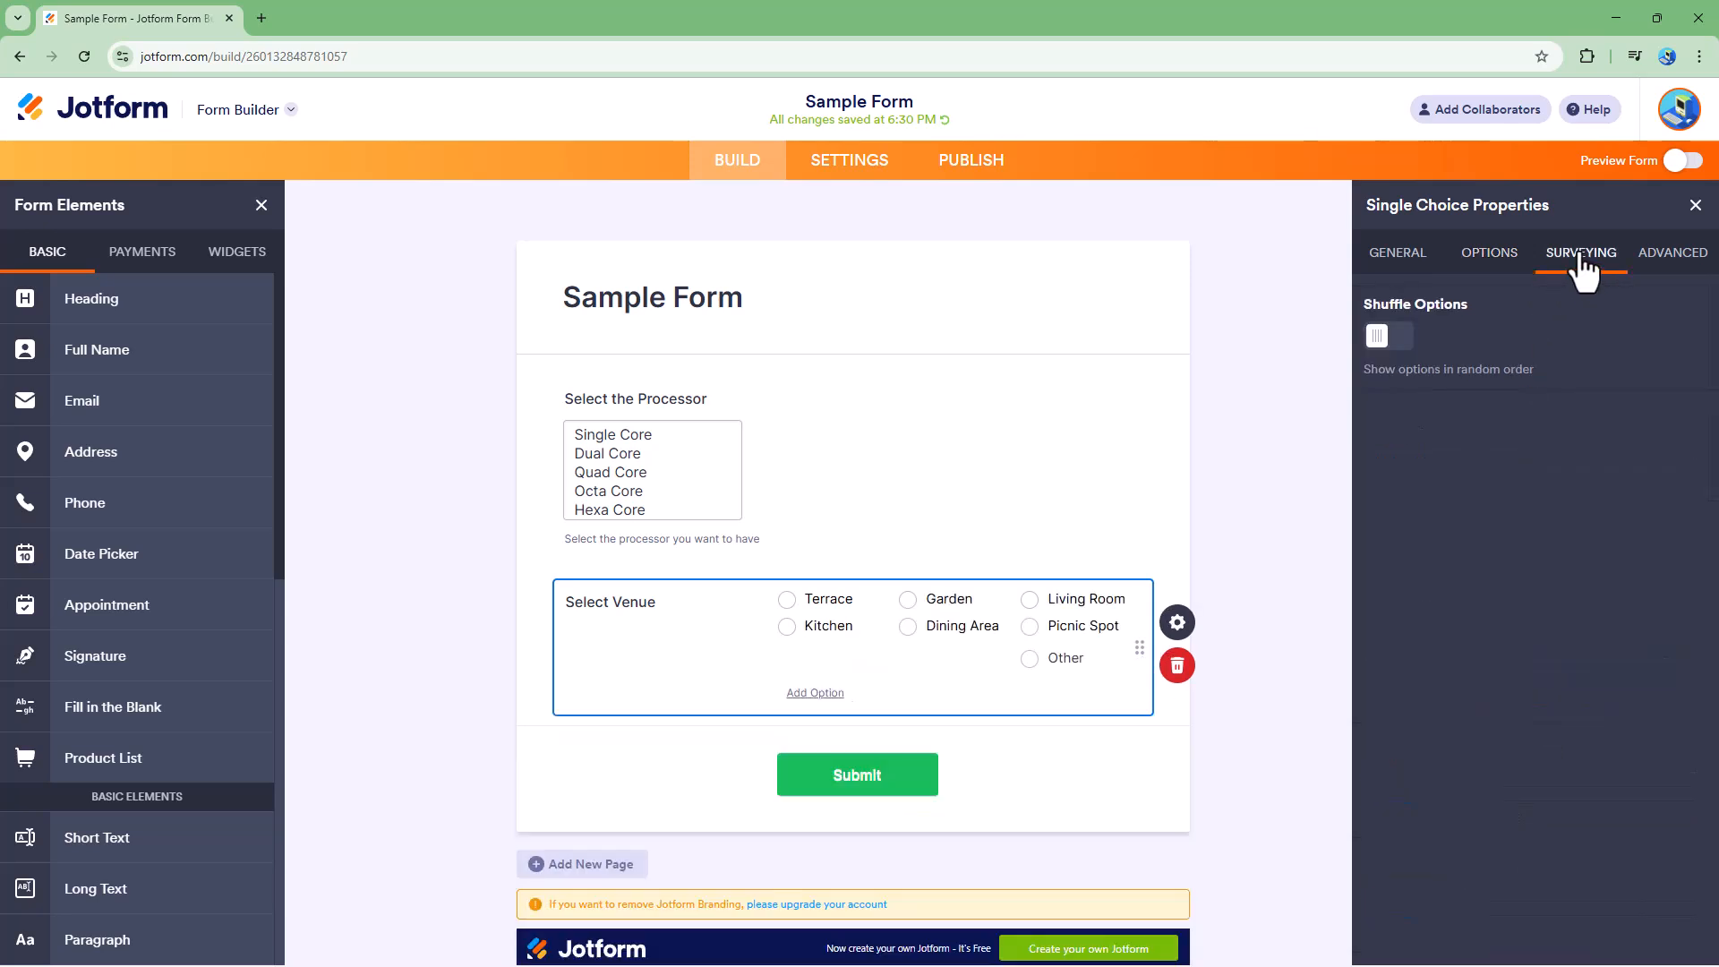
{"action": "left_click", "coordinate": [1398, 344]}
{"action": "left_click", "coordinate": [1489, 253]}
- Set Spread to Columns to 2 columns
{"action": "scroll", "coordinate": [1513, 886], "scroll_direction": "down", "scroll_amount": 5}
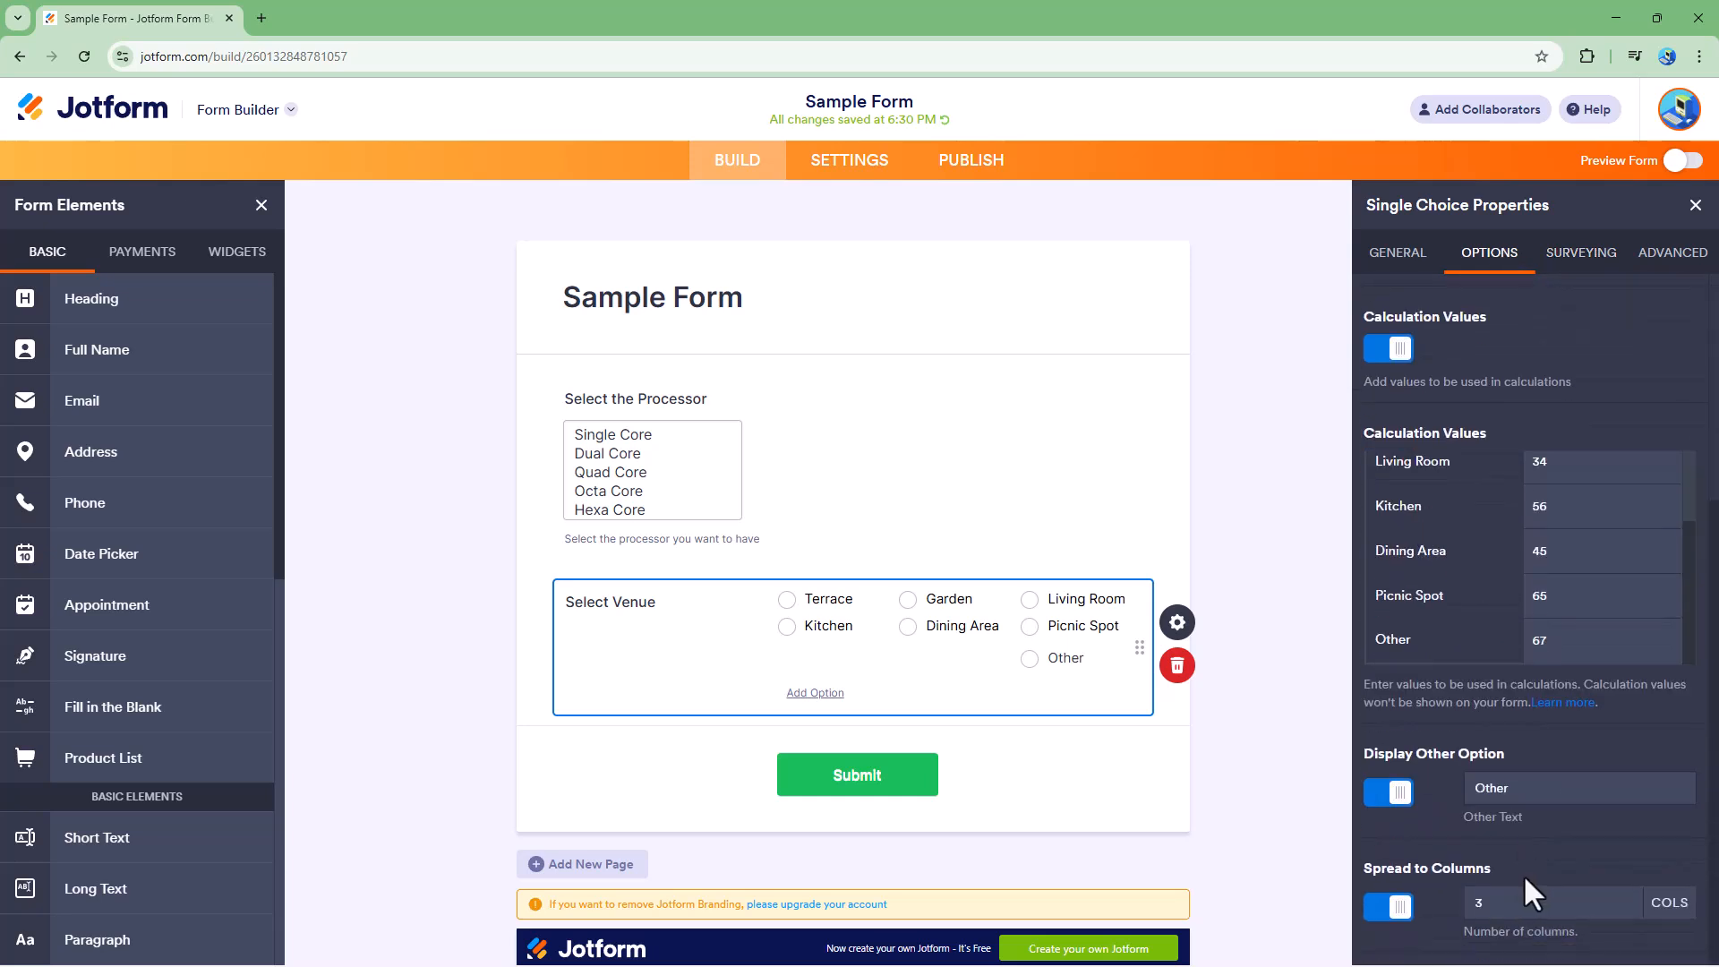
{"action": "left_click", "coordinate": [1509, 900]}
{"action": "key", "text": "BackSpace"}
{"action": "type", "text": "2"}
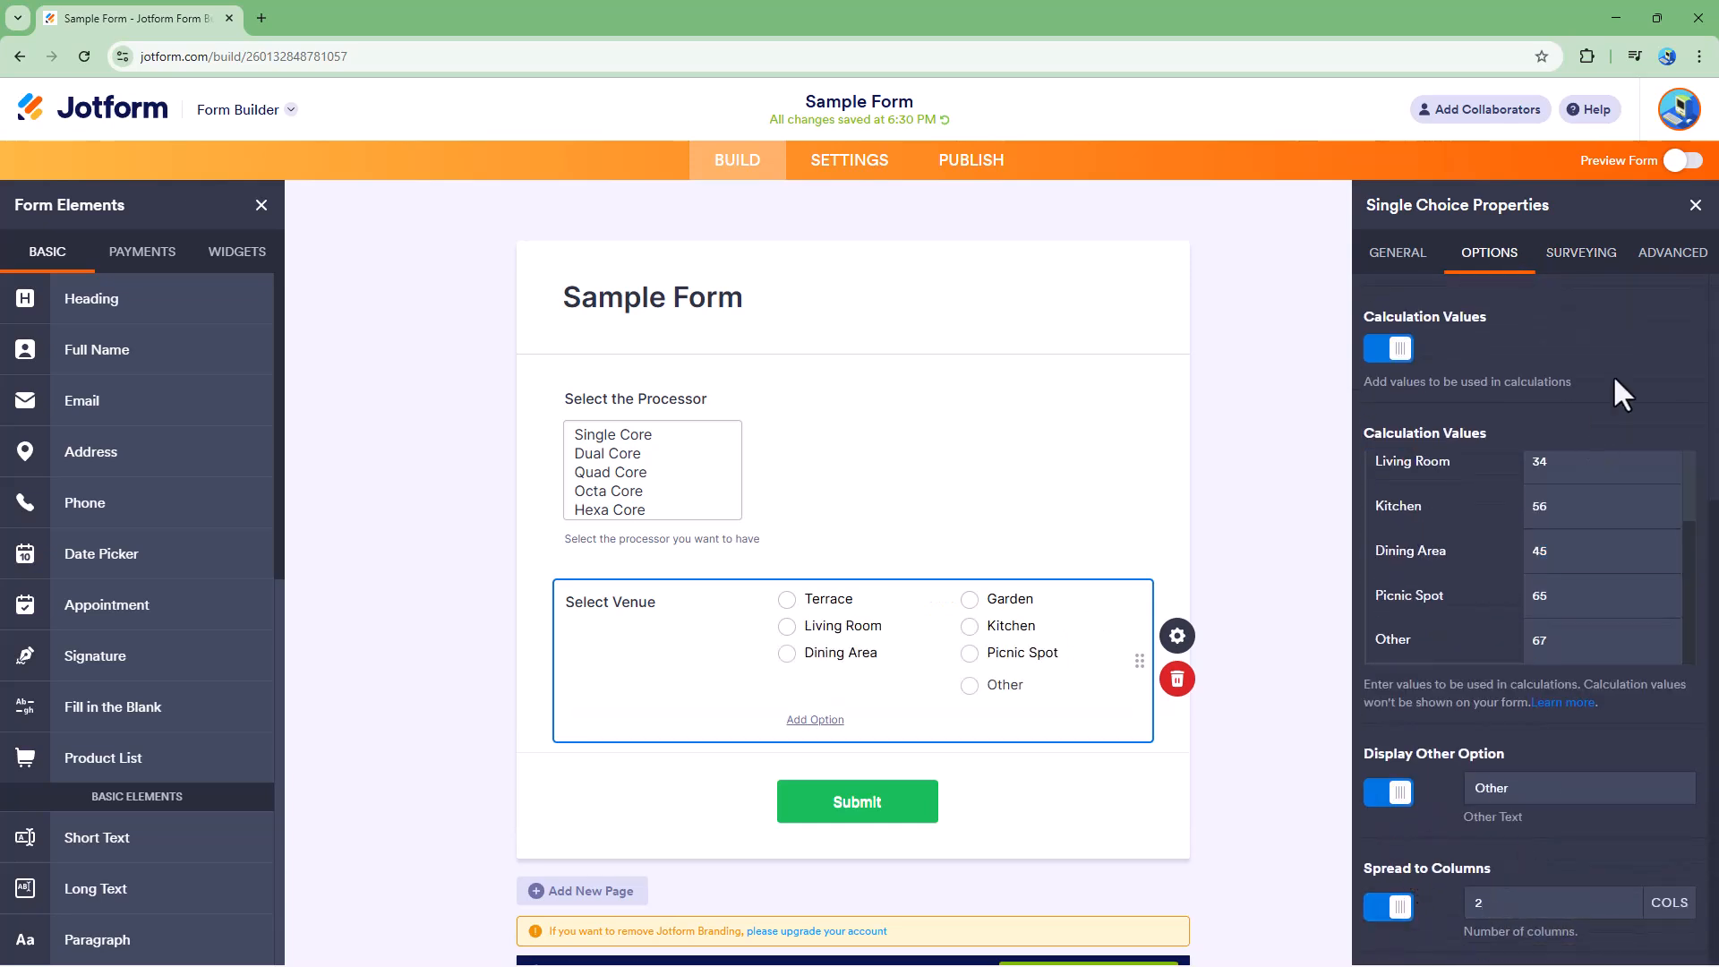
- Set Living Room as the venue field's option selected by default
{"action": "left_click", "coordinate": [1670, 254]}
{"action": "scroll", "coordinate": [1517, 381], "scroll_direction": "up", "scroll_amount": 1}
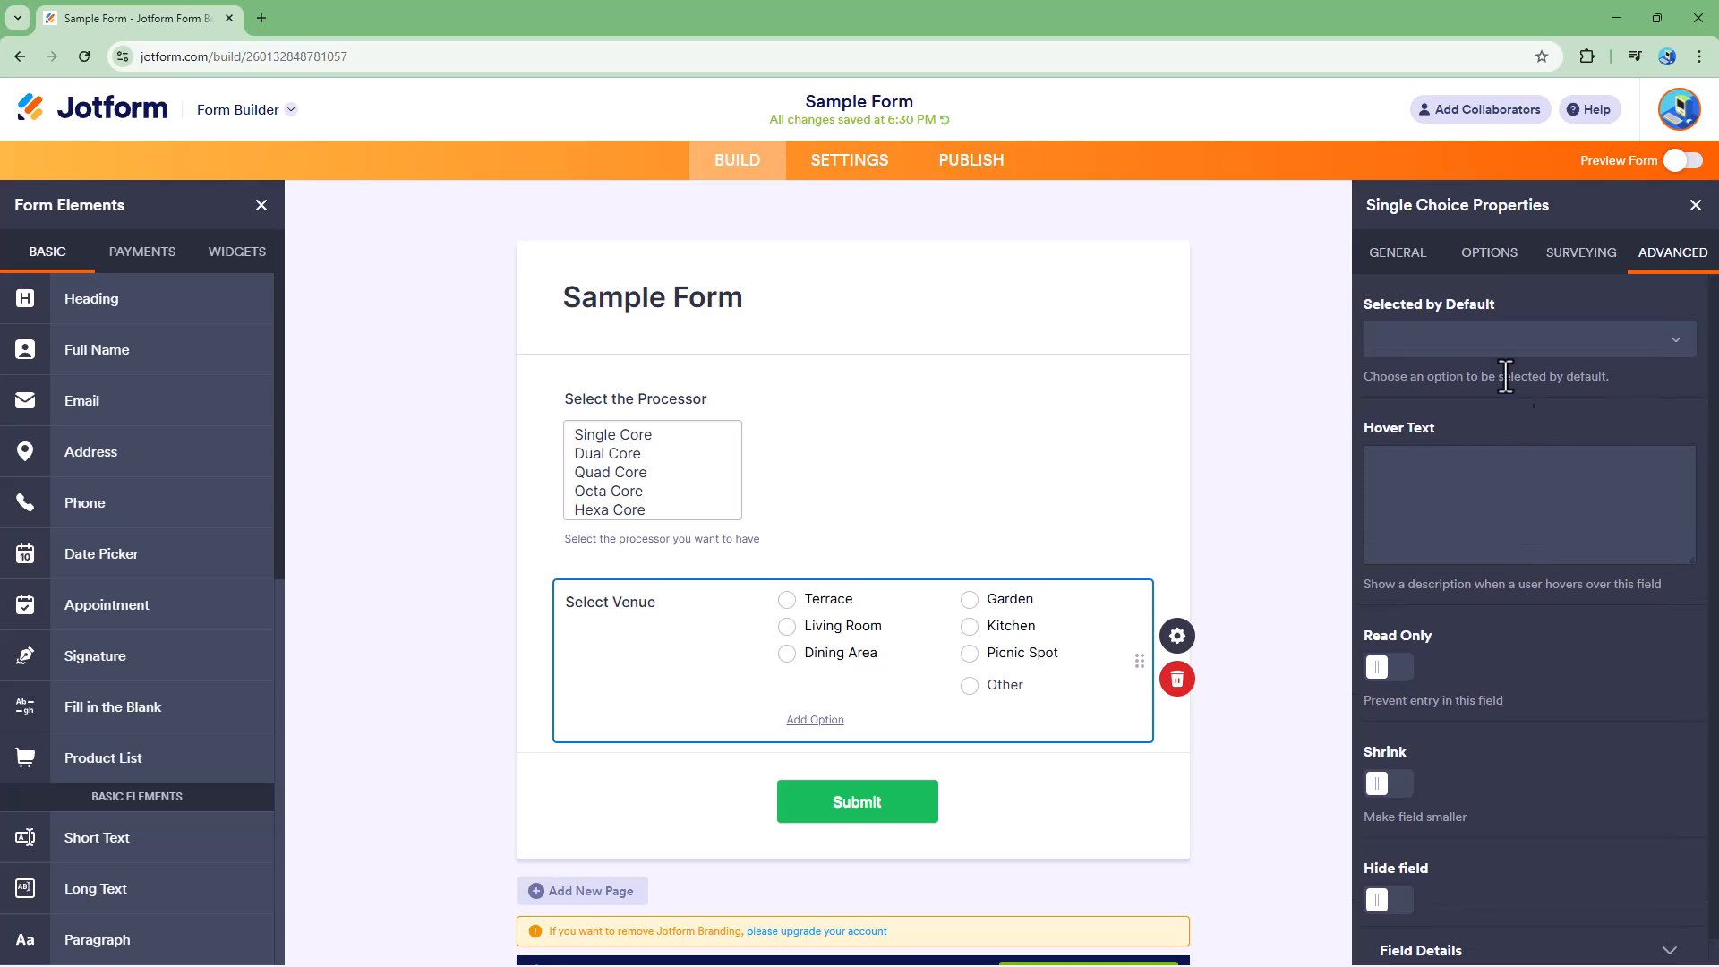
{"action": "left_click", "coordinate": [1484, 328]}
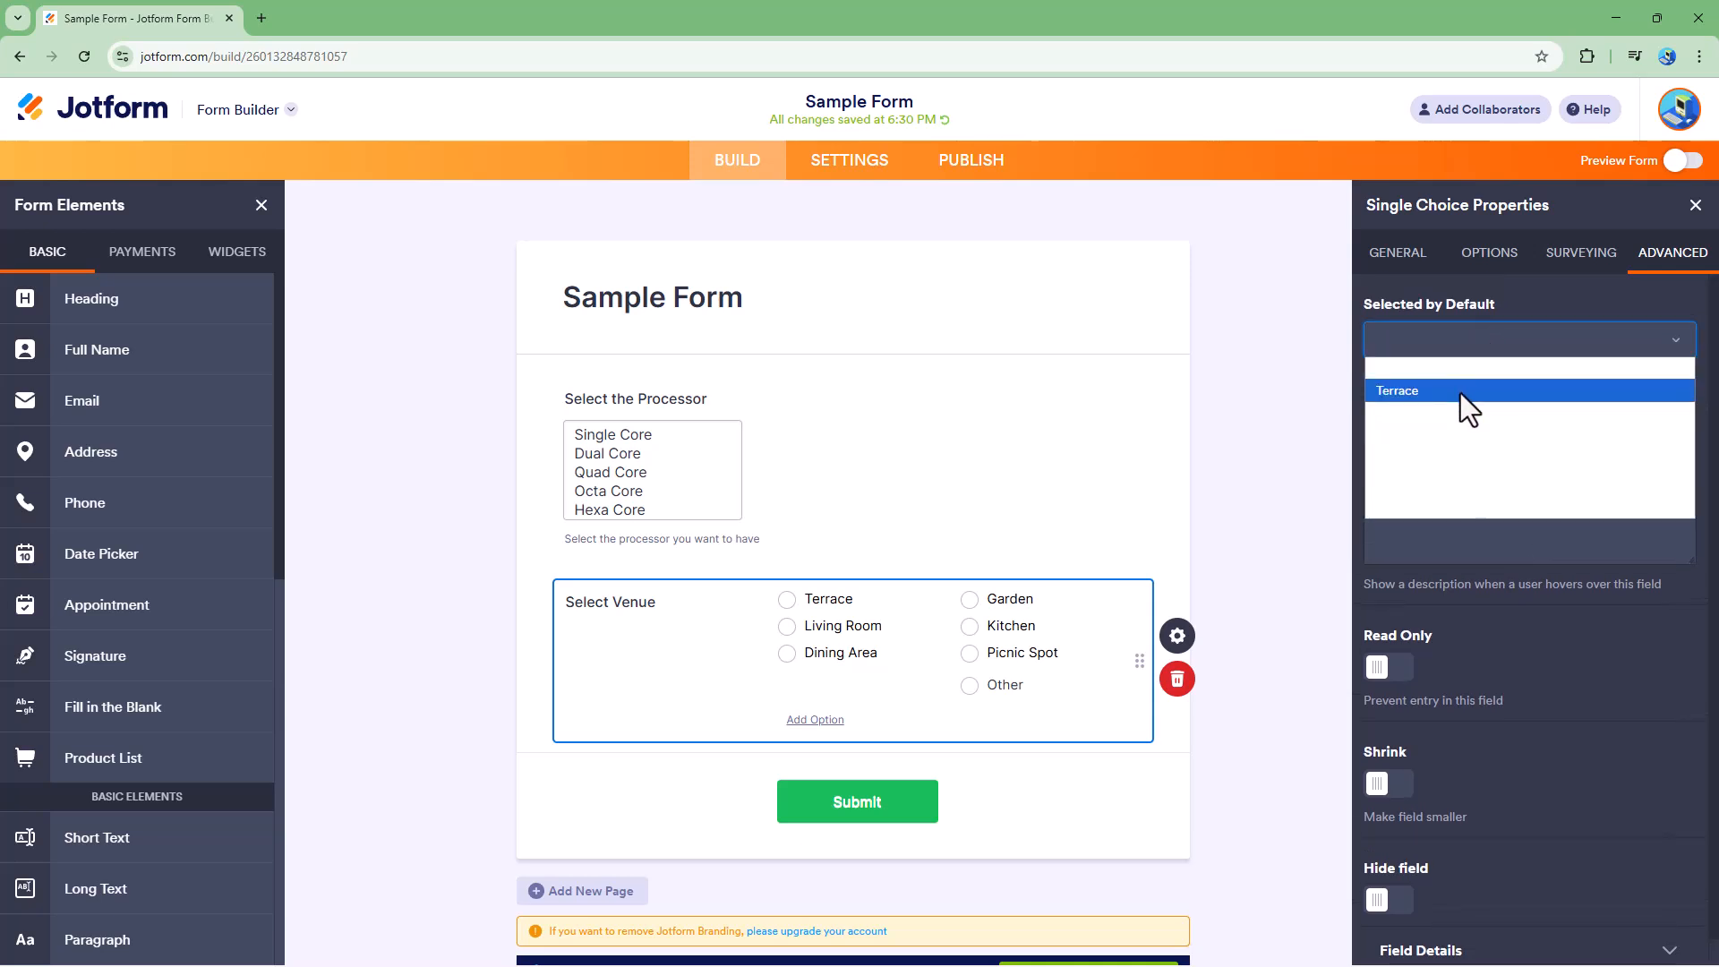
{"action": "left_click", "coordinate": [1460, 395]}
{"action": "left_click", "coordinate": [1459, 340]}
{"action": "left_click", "coordinate": [1433, 444]}
- Add the hover text "Select a venue where you want to do the film shooting." to the venue field
{"action": "left_click", "coordinate": [1502, 486]}
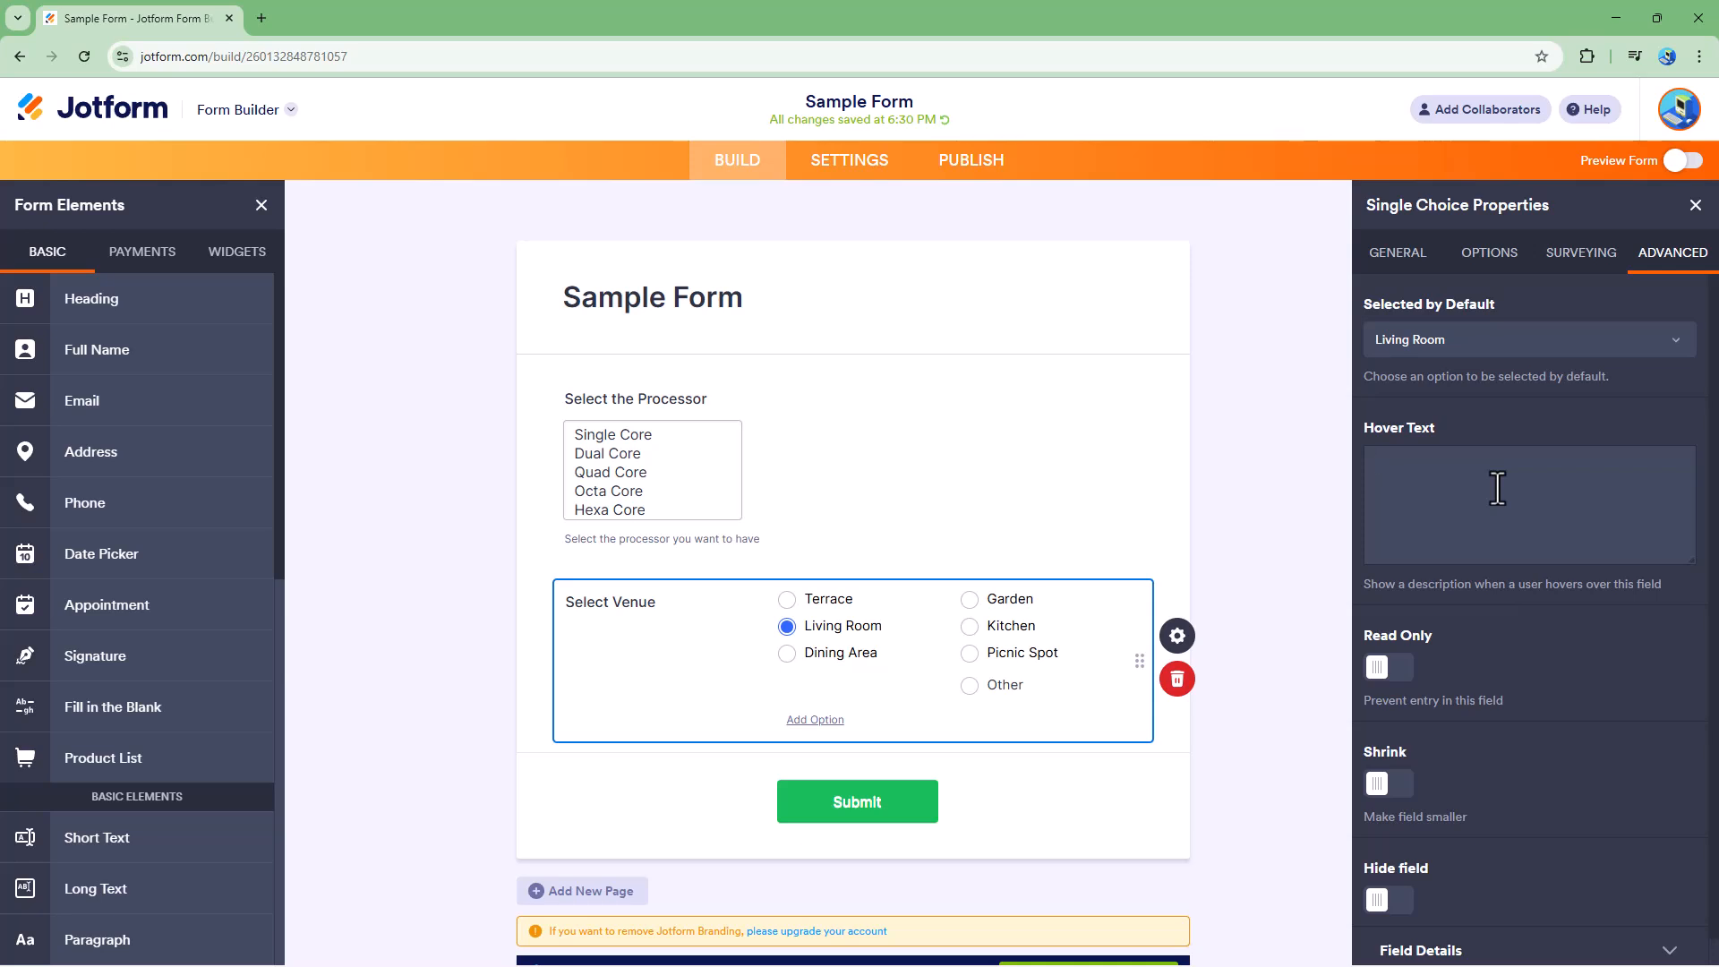
{"action": "type", "text": "Select a venue where you want to do the shooting/"}
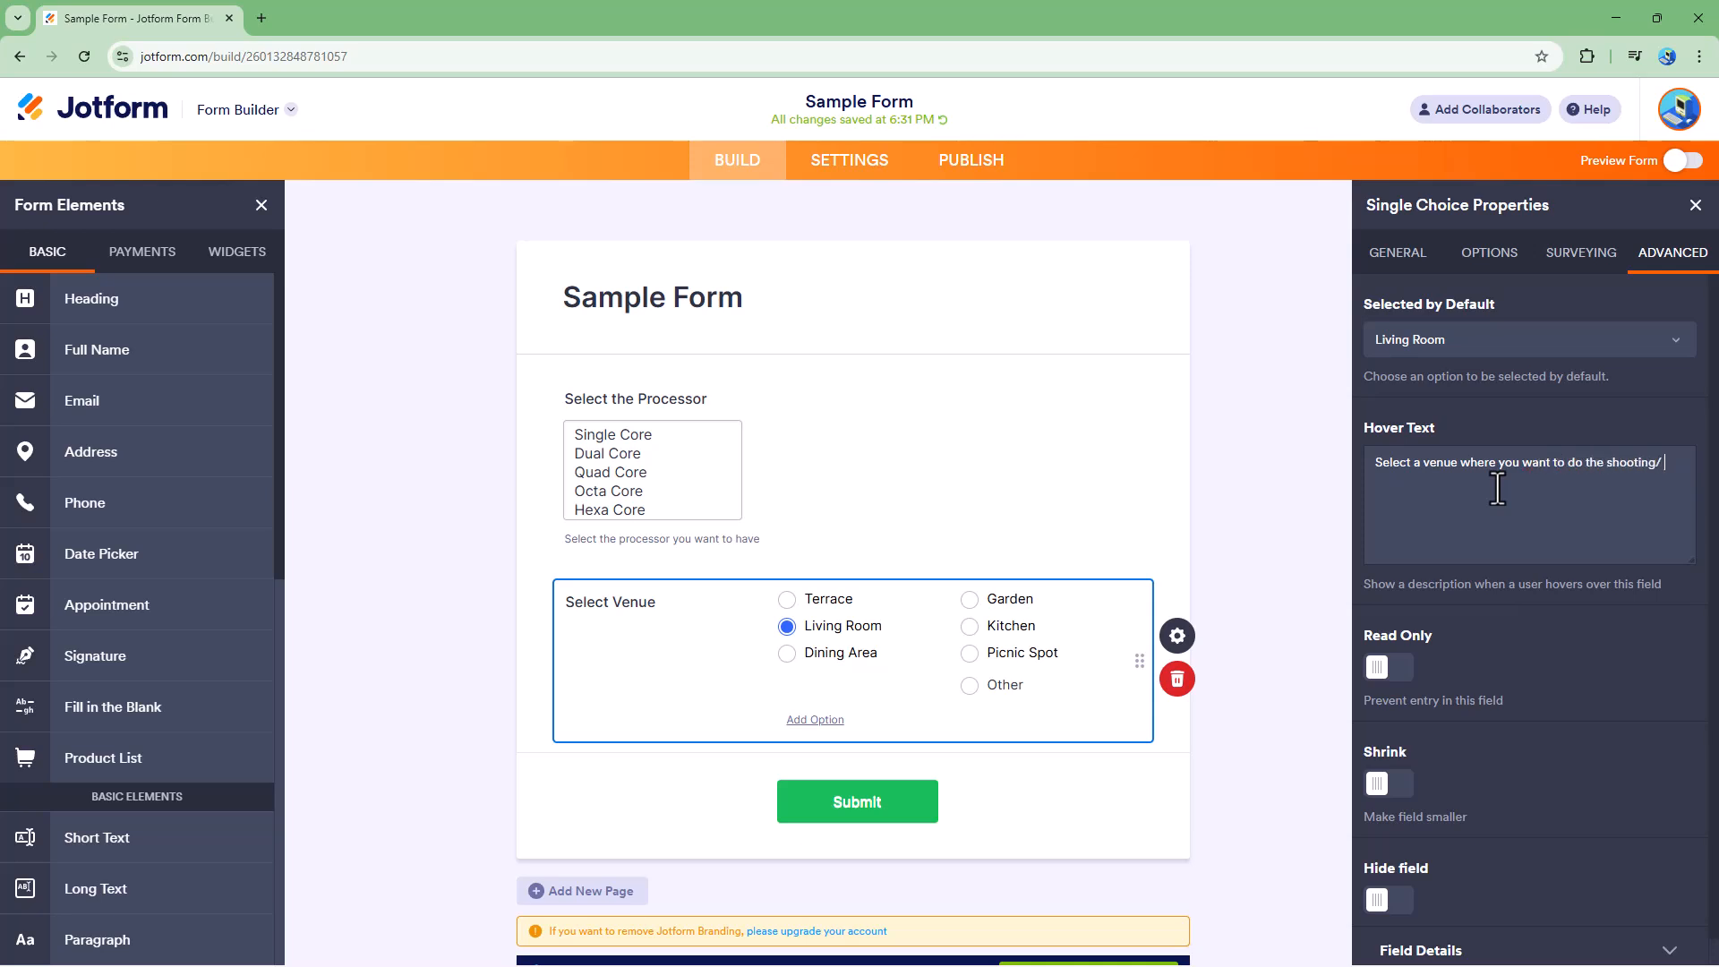
{"action": "key", "text": "BackSpace"}
{"action": "type", "text": "."}
{"action": "left_click", "coordinate": [1607, 464]}
{"action": "type", "text": "film"}
- Toggle the venue field's Read Only setting on and off
{"action": "left_click", "coordinate": [1389, 680]}
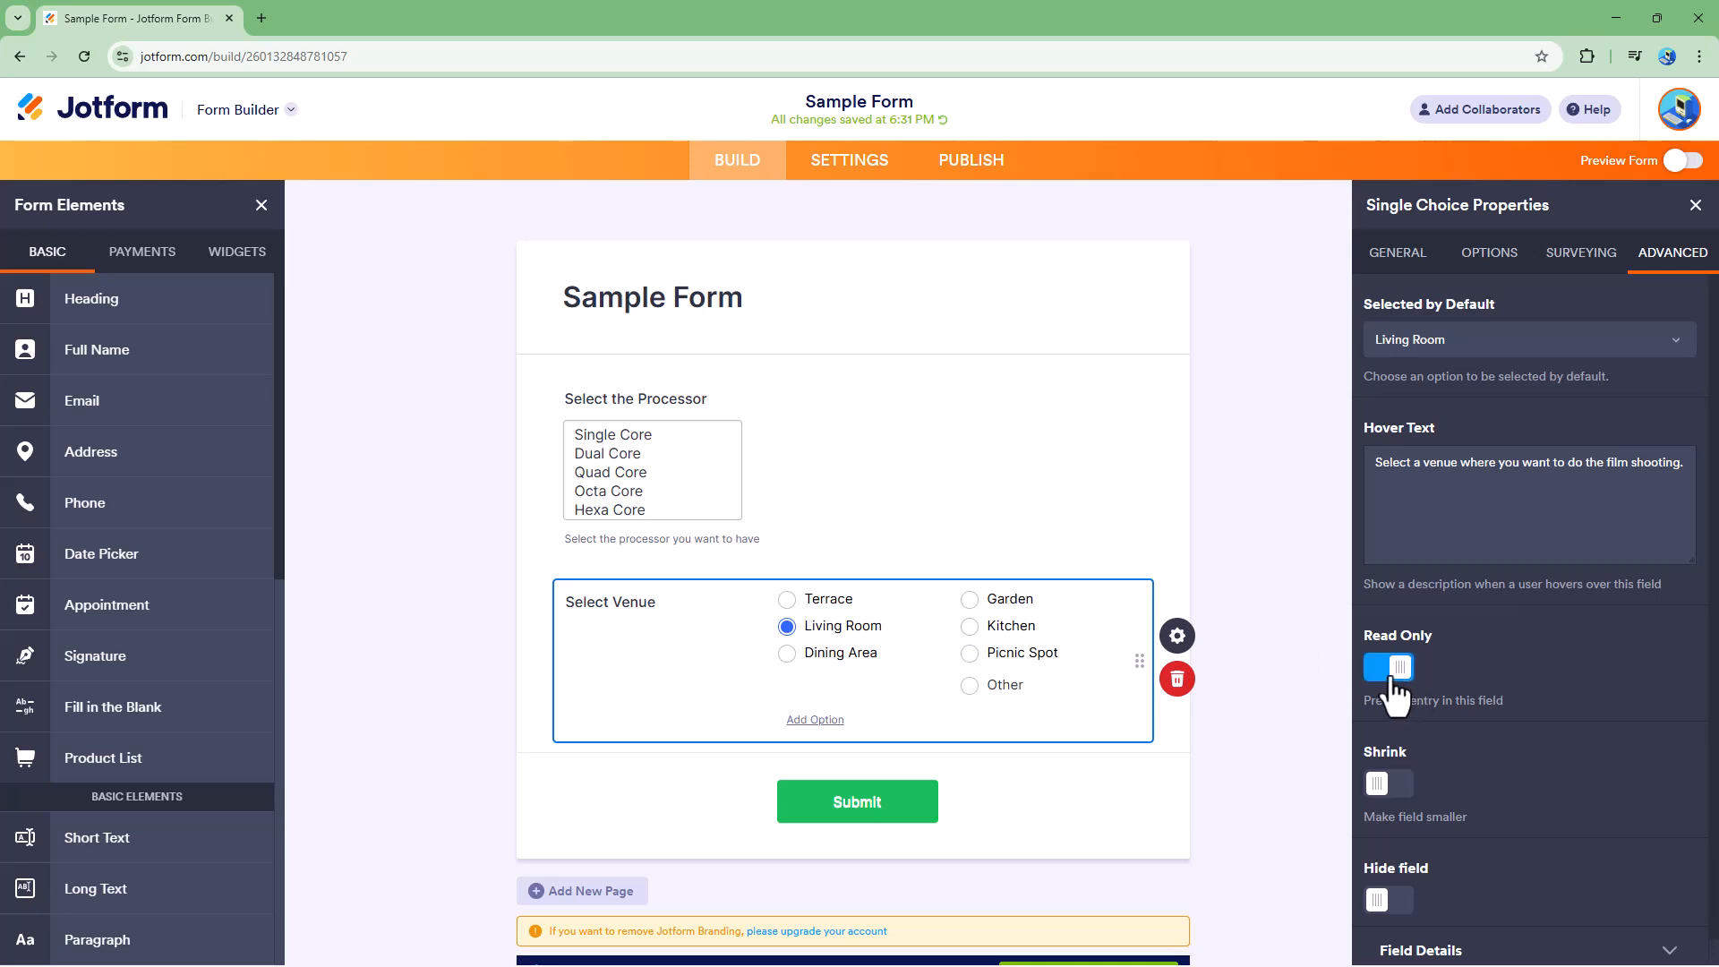
{"action": "left_click", "coordinate": [1393, 680]}
{"action": "scroll", "coordinate": [1410, 760], "scroll_direction": "down", "scroll_amount": 1}
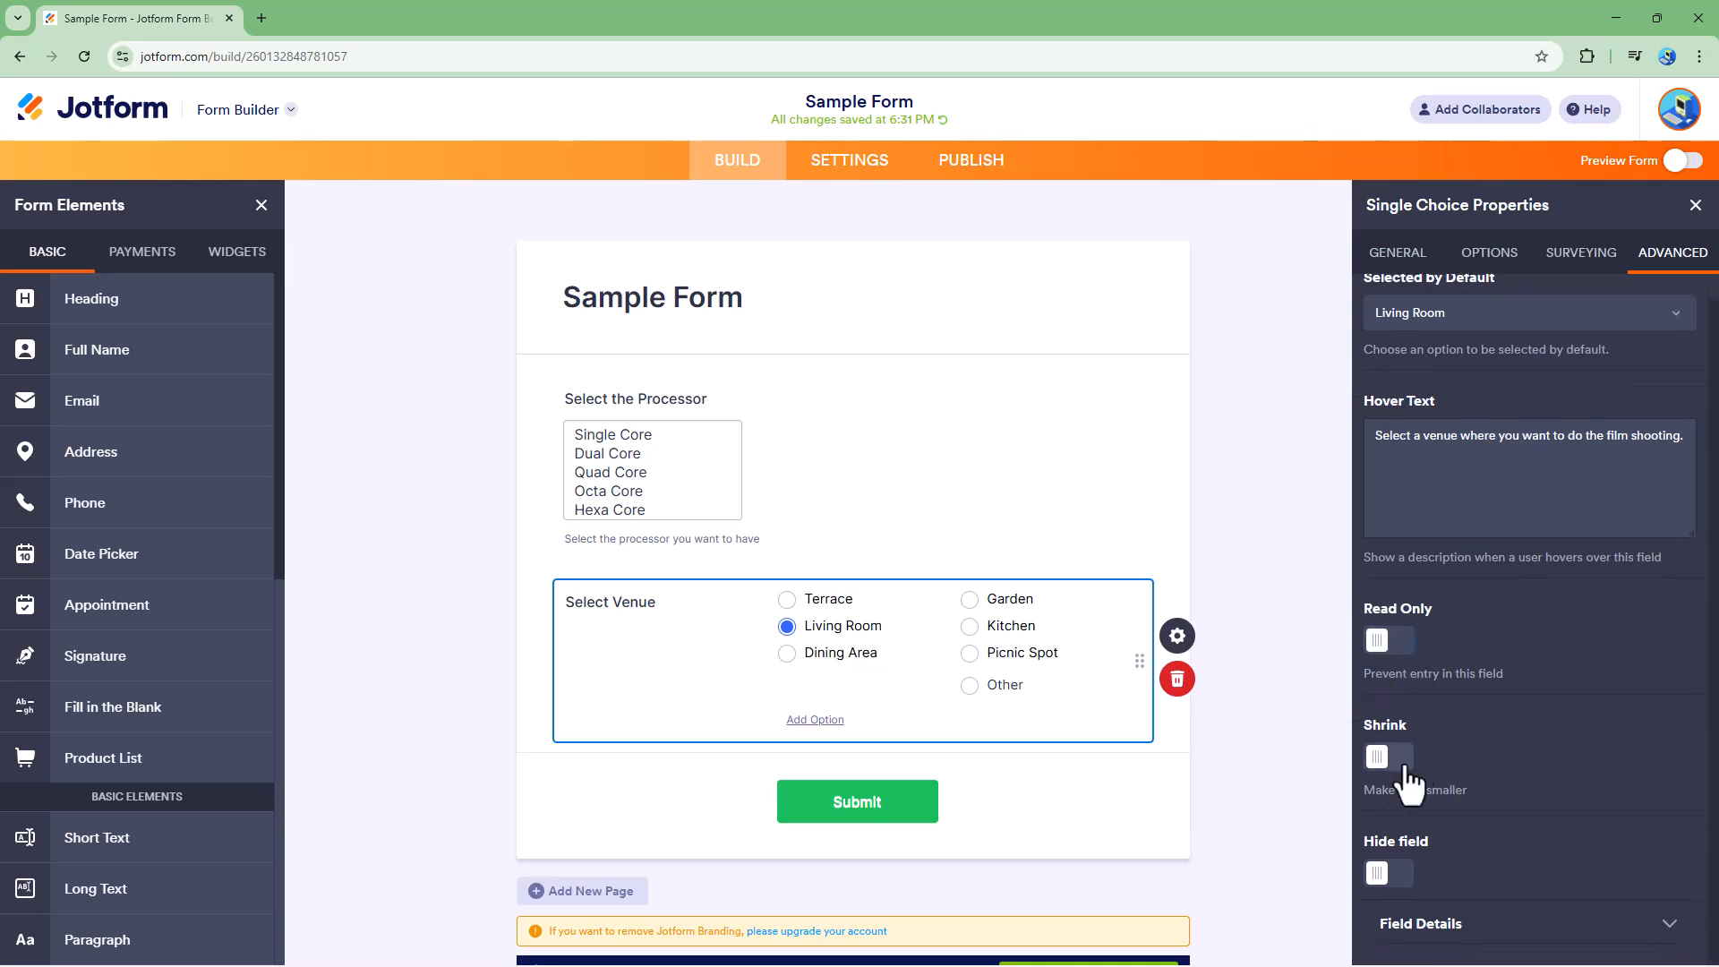
- Toggle Shrink, Move to a new line and Hide field on and off for the venue field
{"action": "left_click", "coordinate": [1395, 756]}
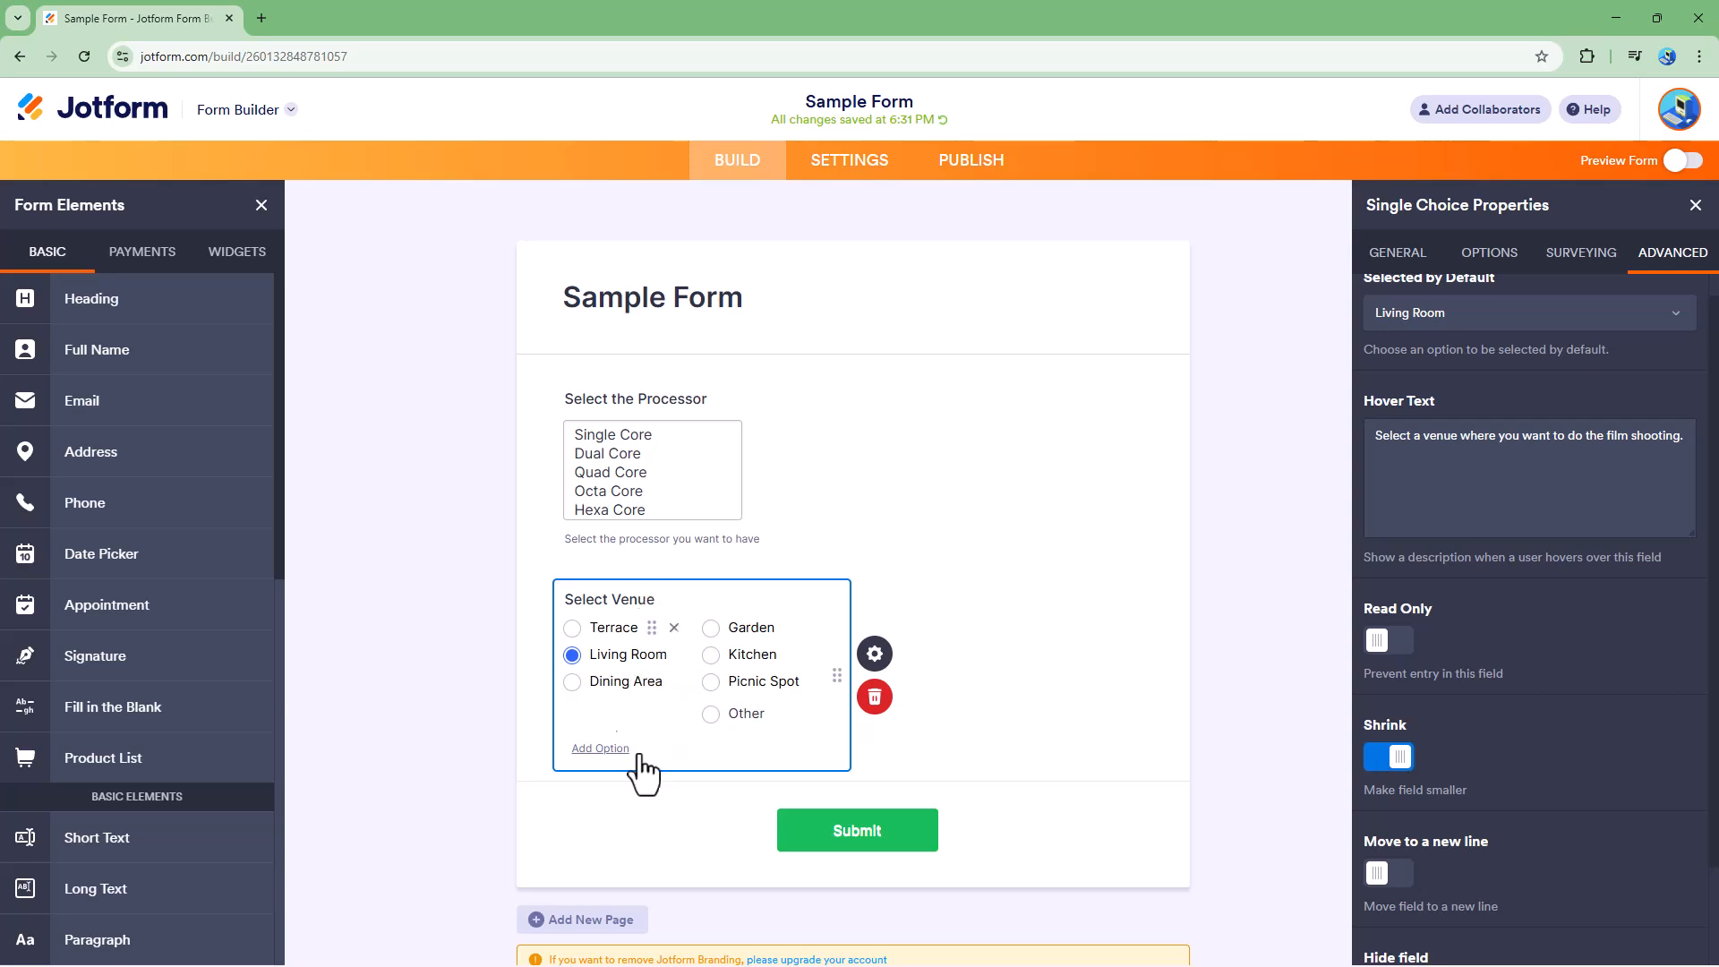
{"action": "scroll", "coordinate": [1491, 726], "scroll_direction": "down", "scroll_amount": 1}
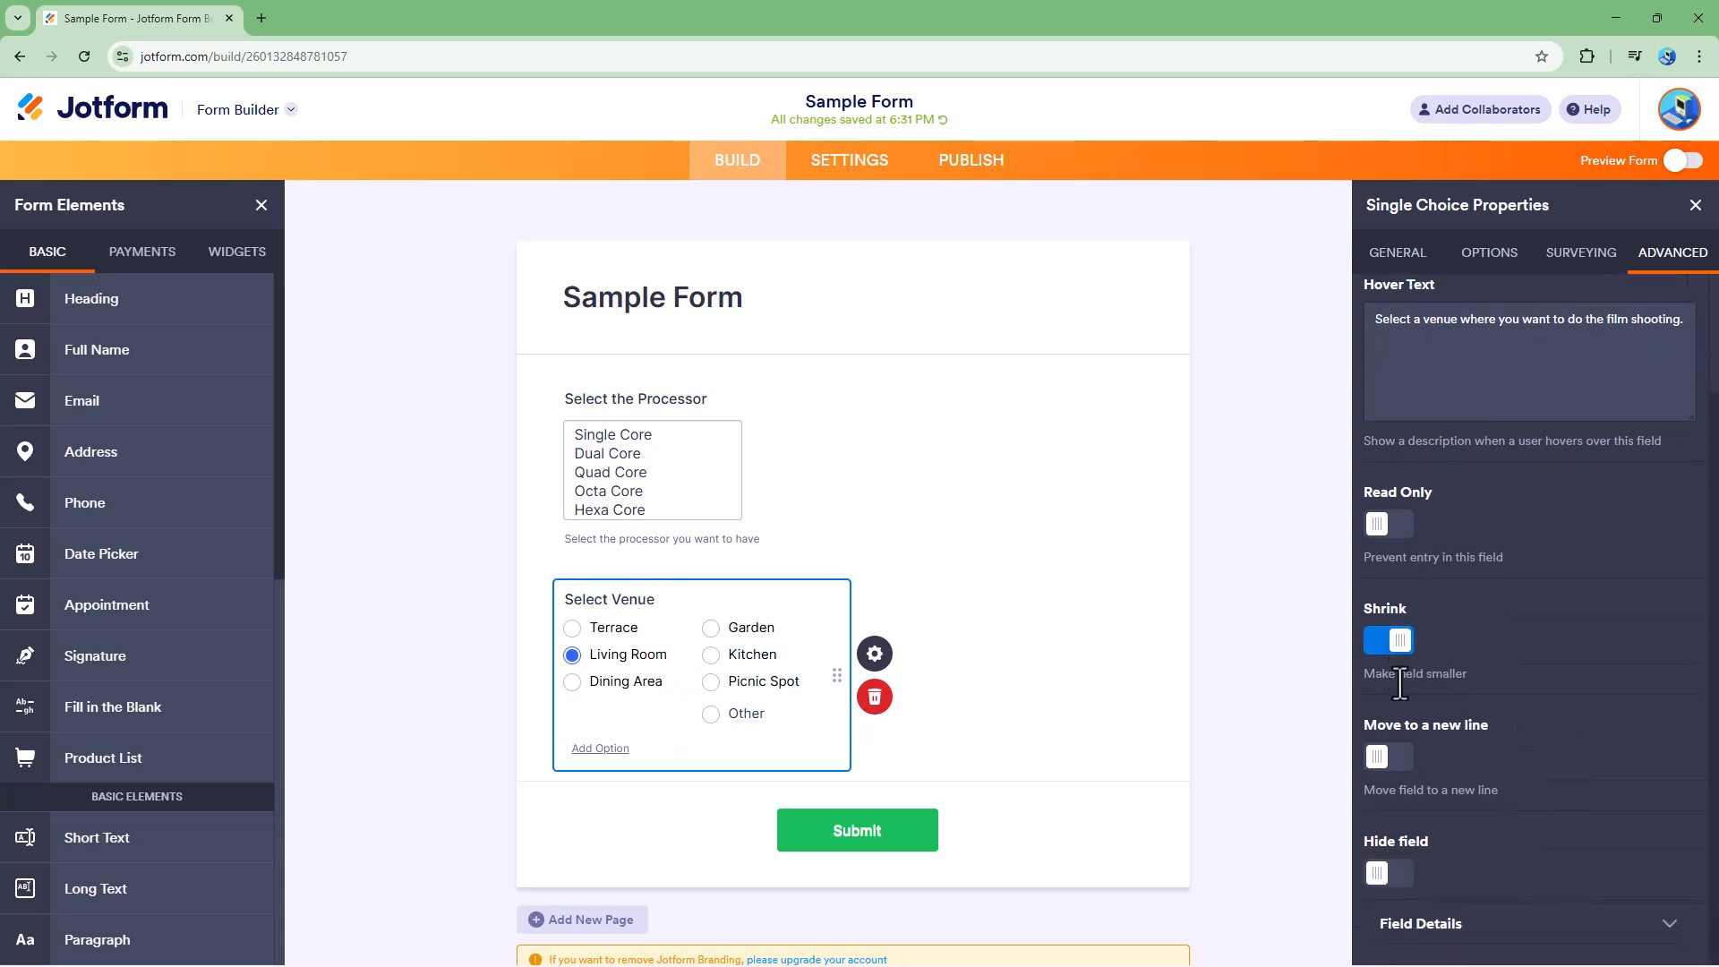
{"action": "left_click", "coordinate": [1384, 759]}
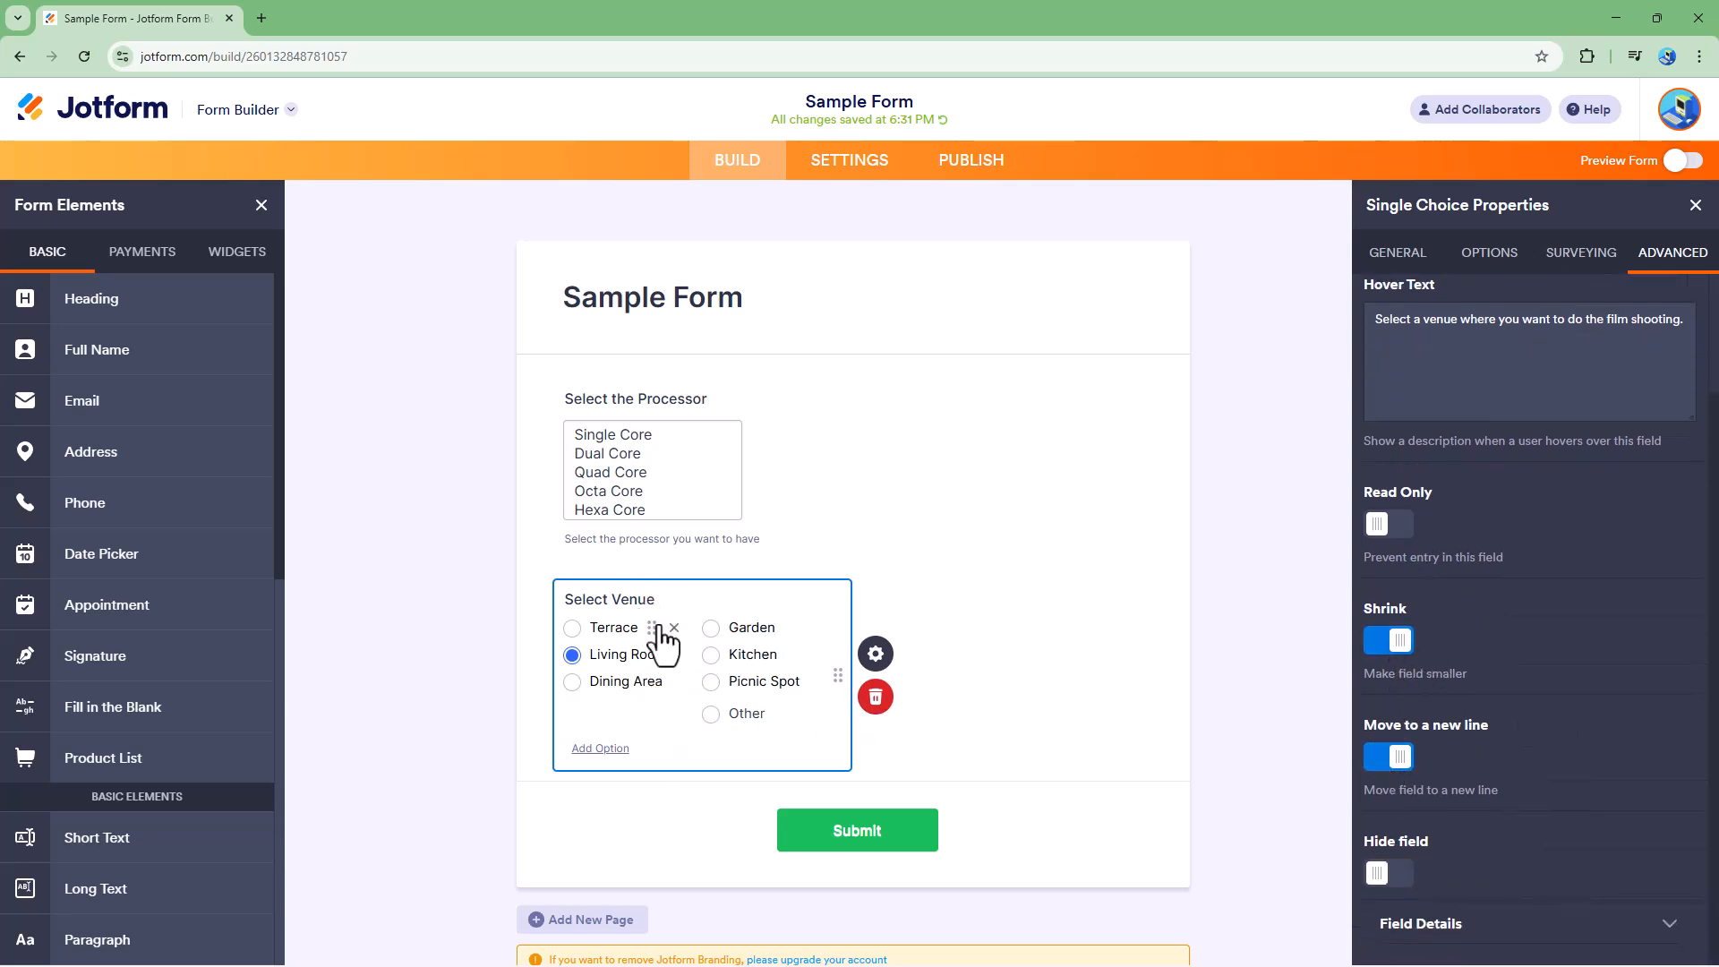
{"action": "left_click", "coordinate": [1392, 757]}
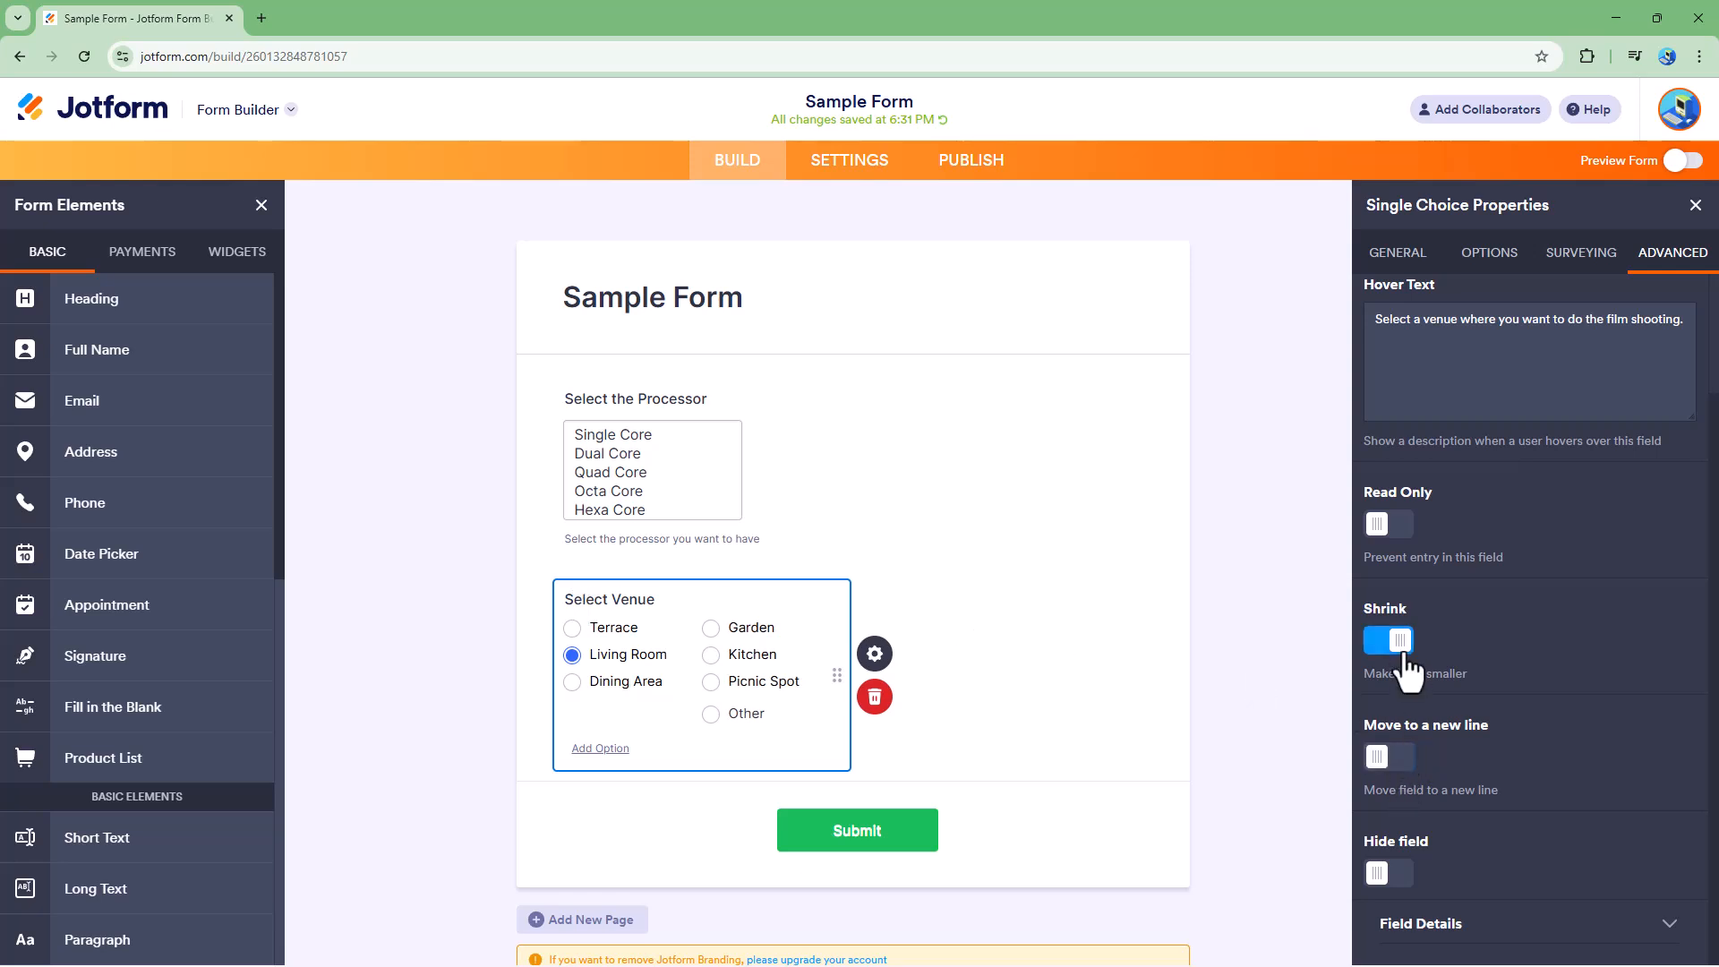
{"action": "left_click", "coordinate": [1394, 641]}
{"action": "left_click", "coordinate": [1378, 873]}
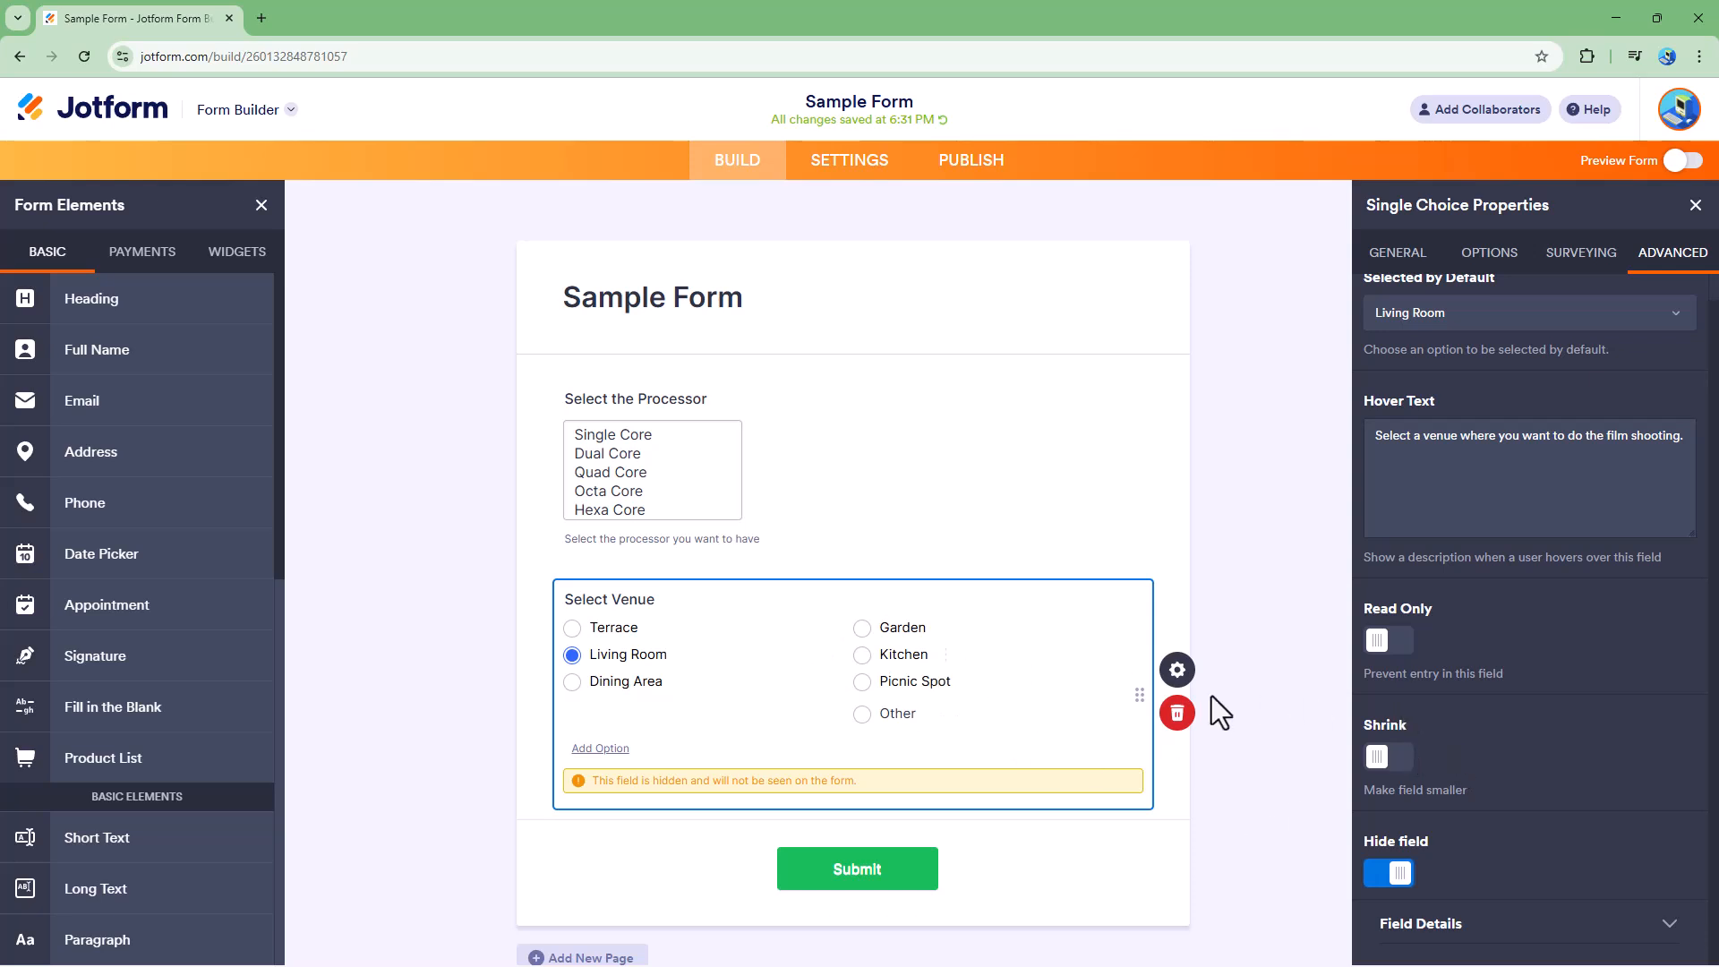
{"action": "left_click", "coordinate": [1395, 873]}
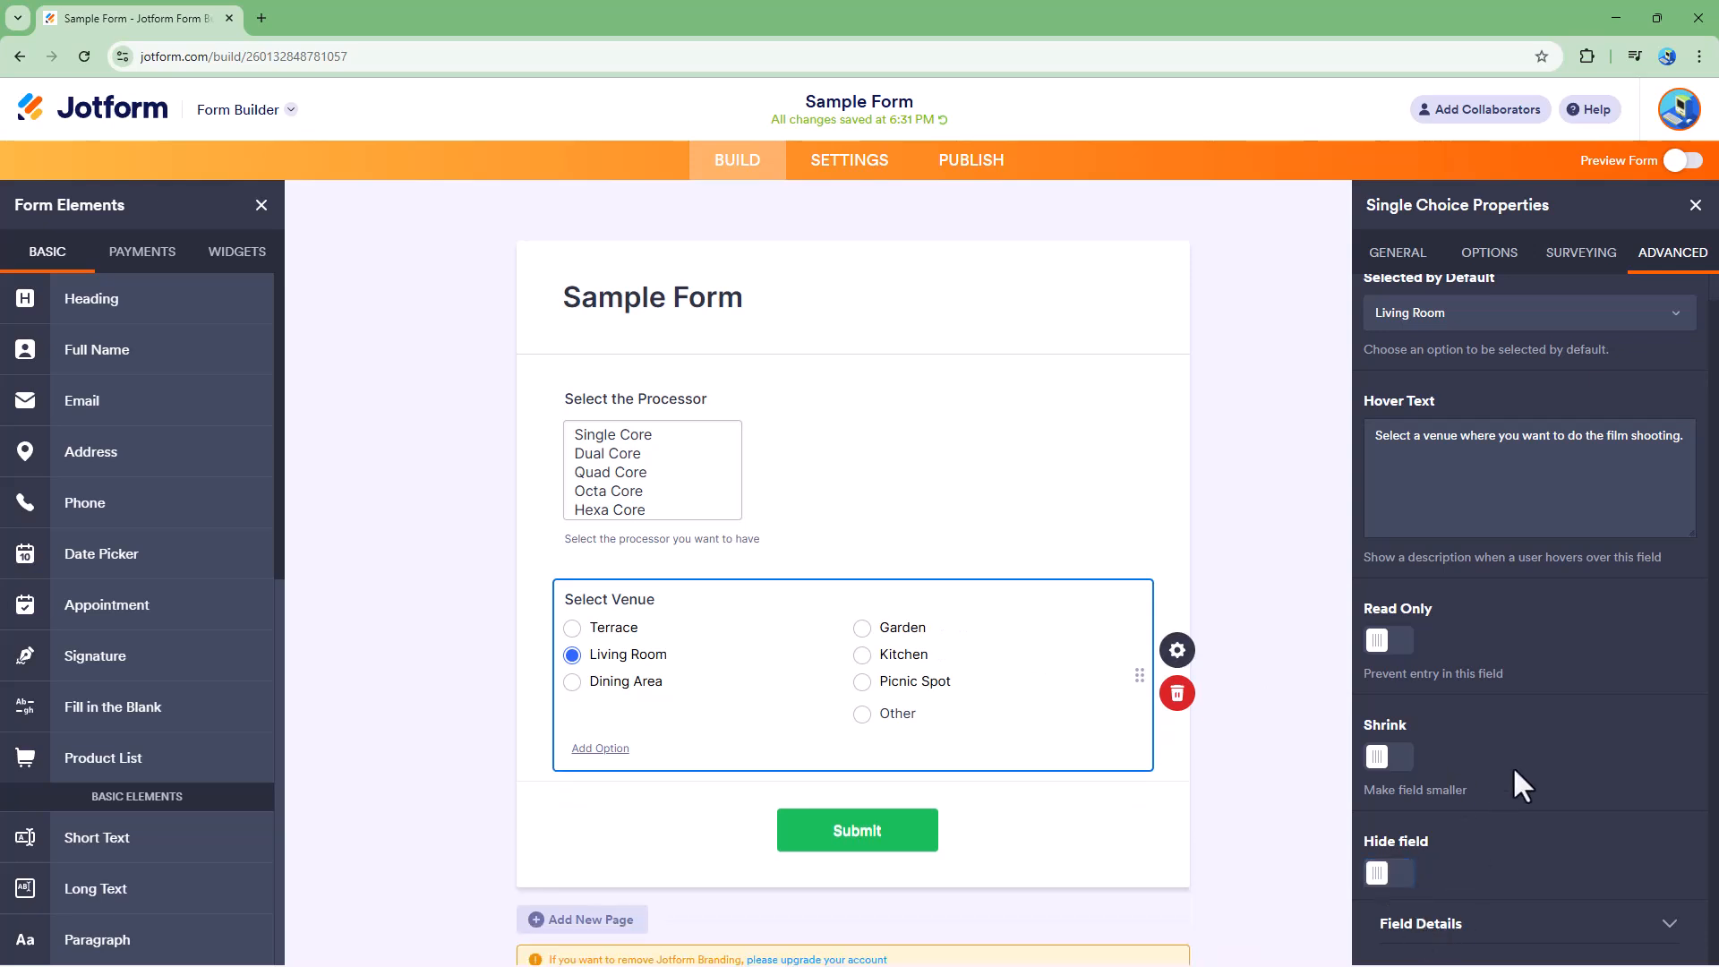
- Expand the Field Details section to inspect the unique name and field IDs, then collapse it
{"action": "left_click", "coordinate": [1498, 916]}
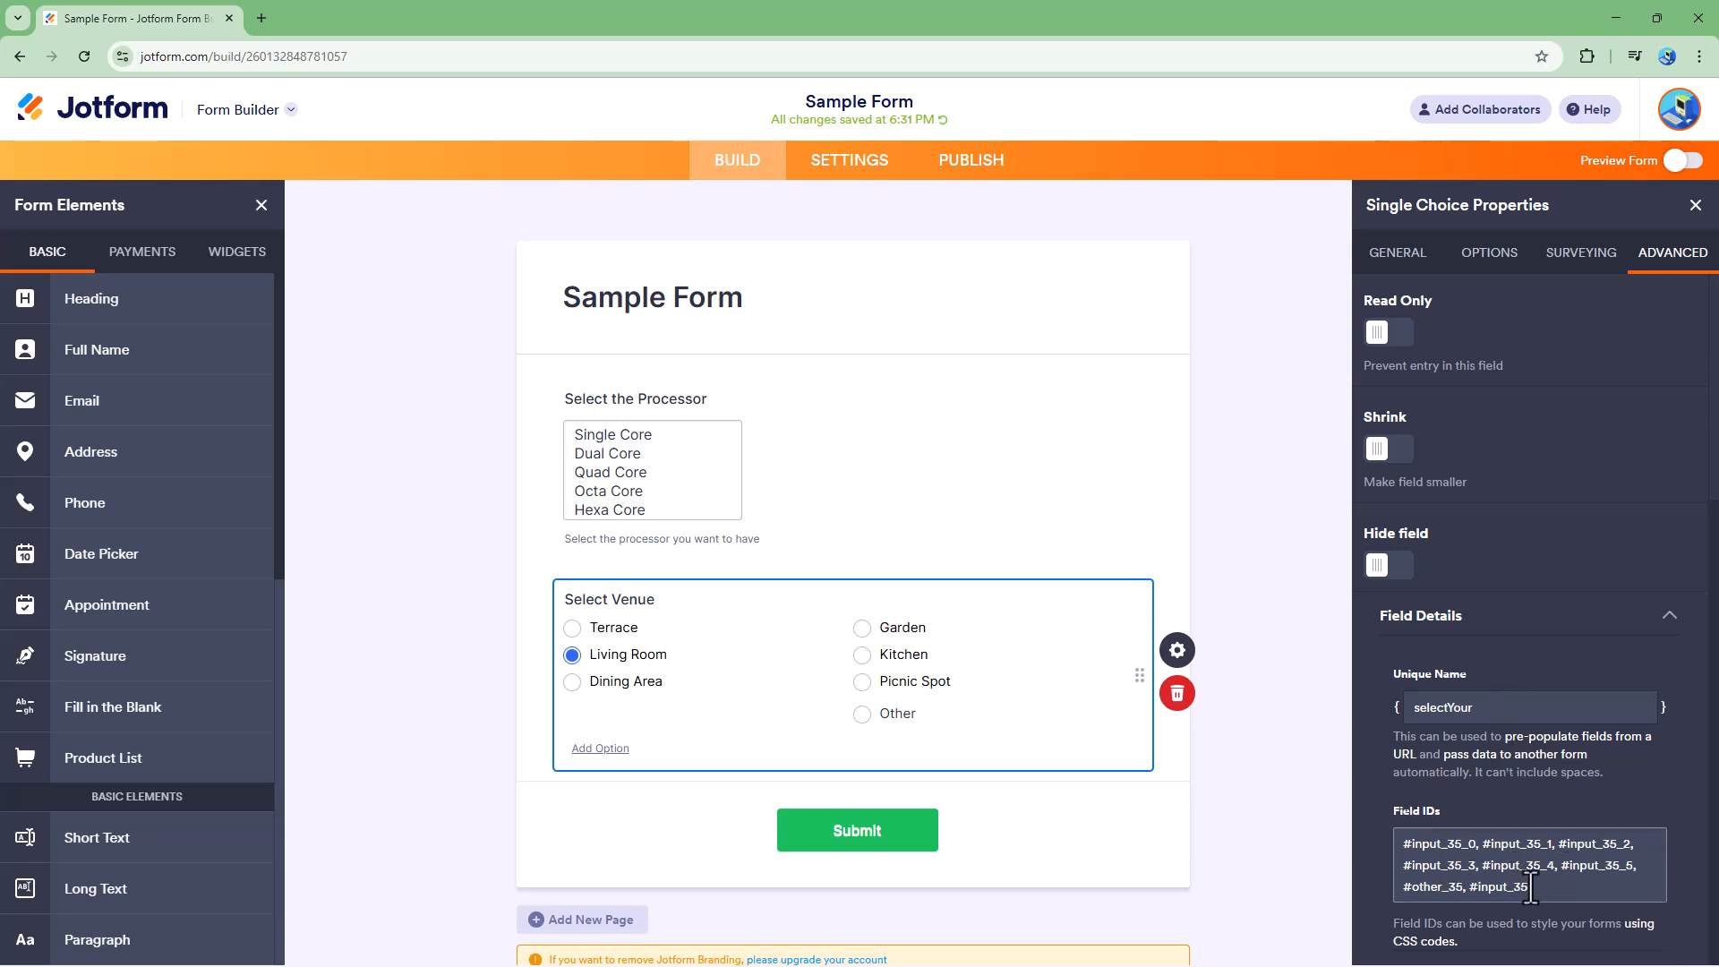
{"action": "left_click", "coordinate": [1475, 708]}
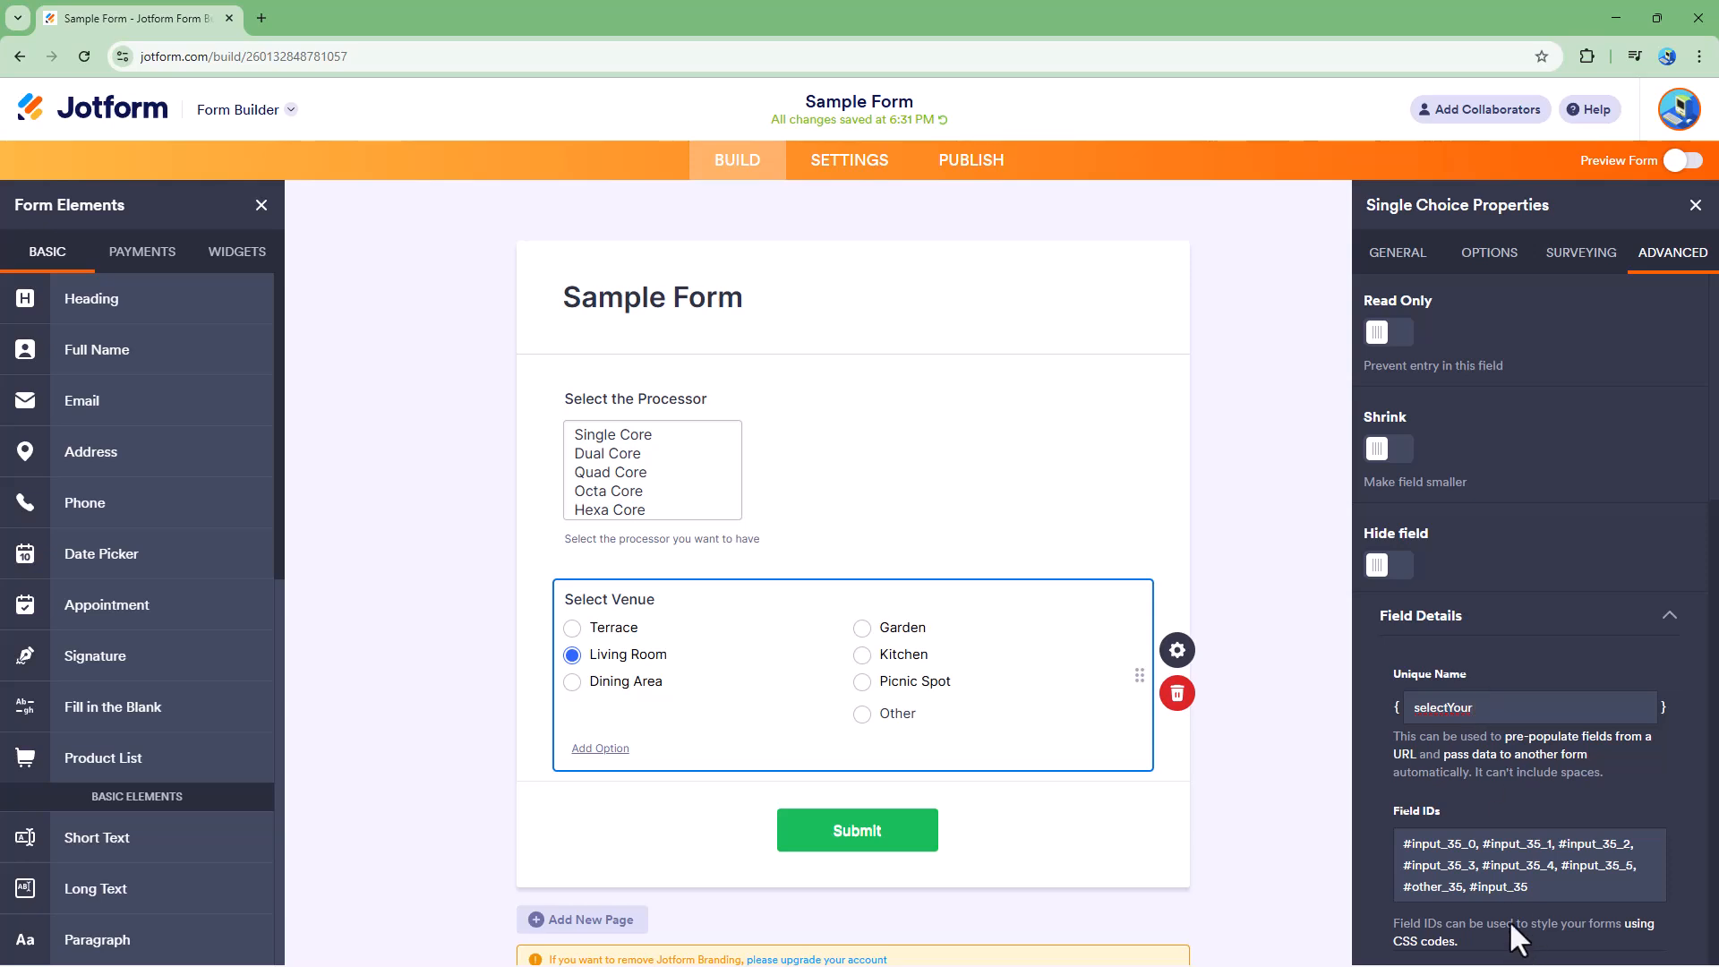
{"action": "left_click", "coordinate": [1473, 638]}
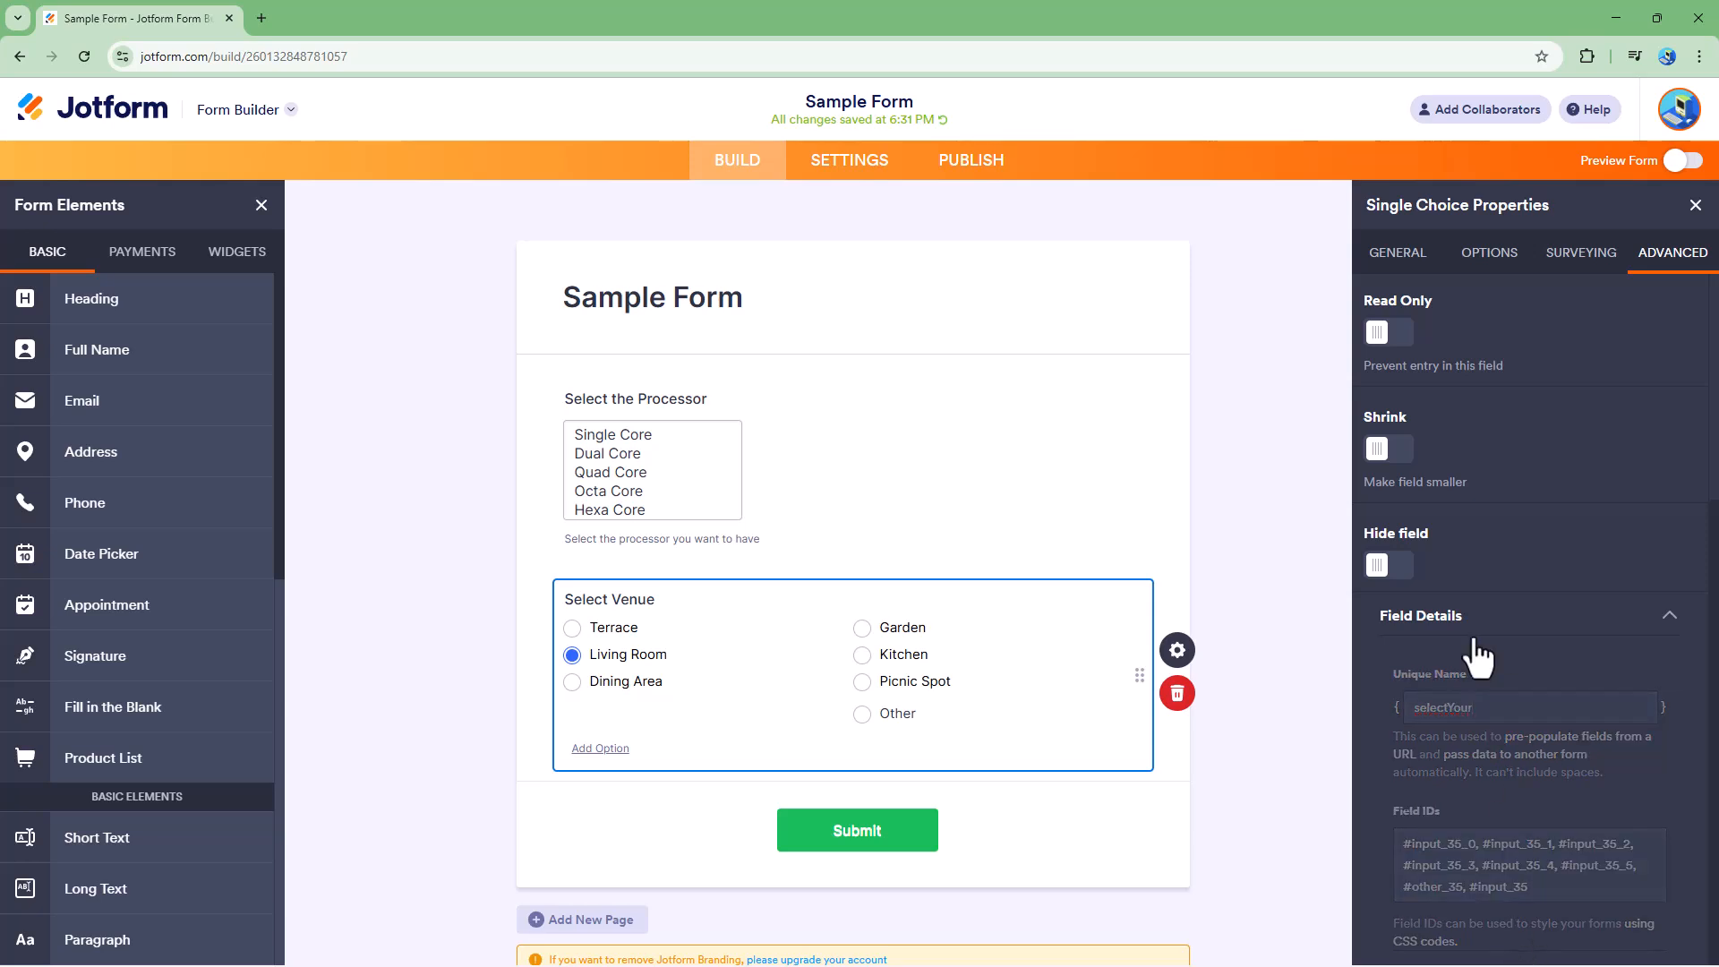
- Open the form preview and try selecting different venue options, including Other
{"action": "left_click", "coordinate": [1681, 160]}
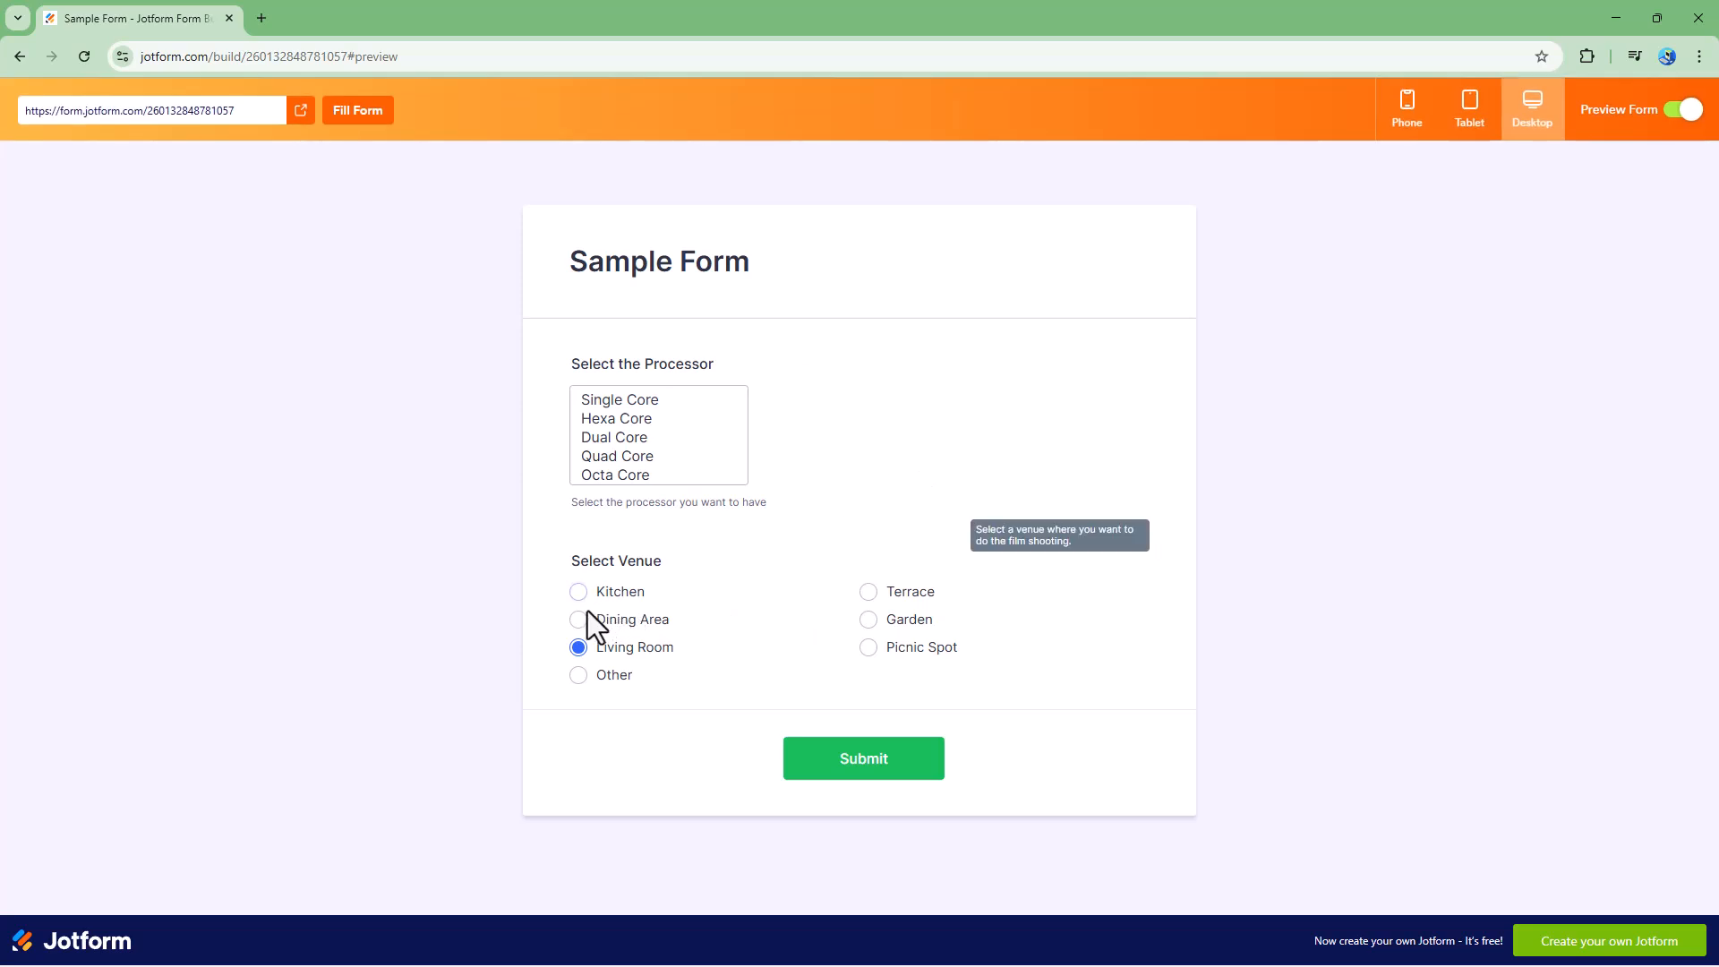
{"action": "left_click", "coordinate": [624, 624]}
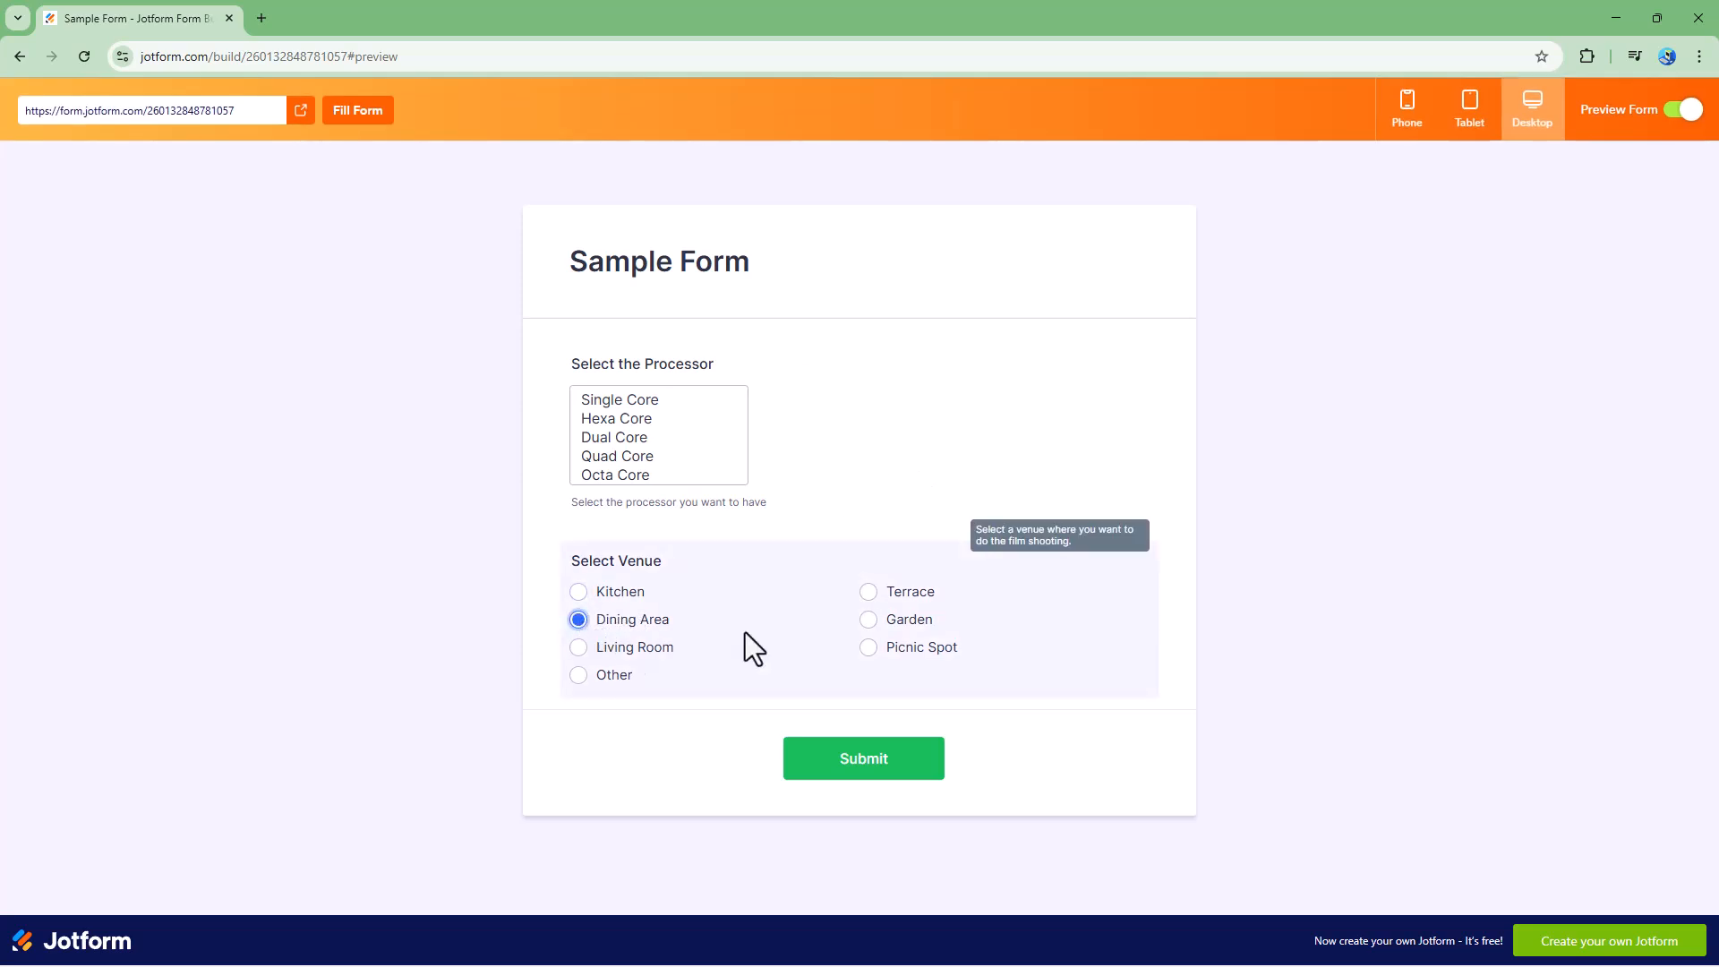
{"action": "left_click", "coordinate": [877, 621]}
{"action": "left_click", "coordinate": [882, 648]}
{"action": "left_click", "coordinate": [869, 592]}
{"action": "left_click", "coordinate": [579, 675]}
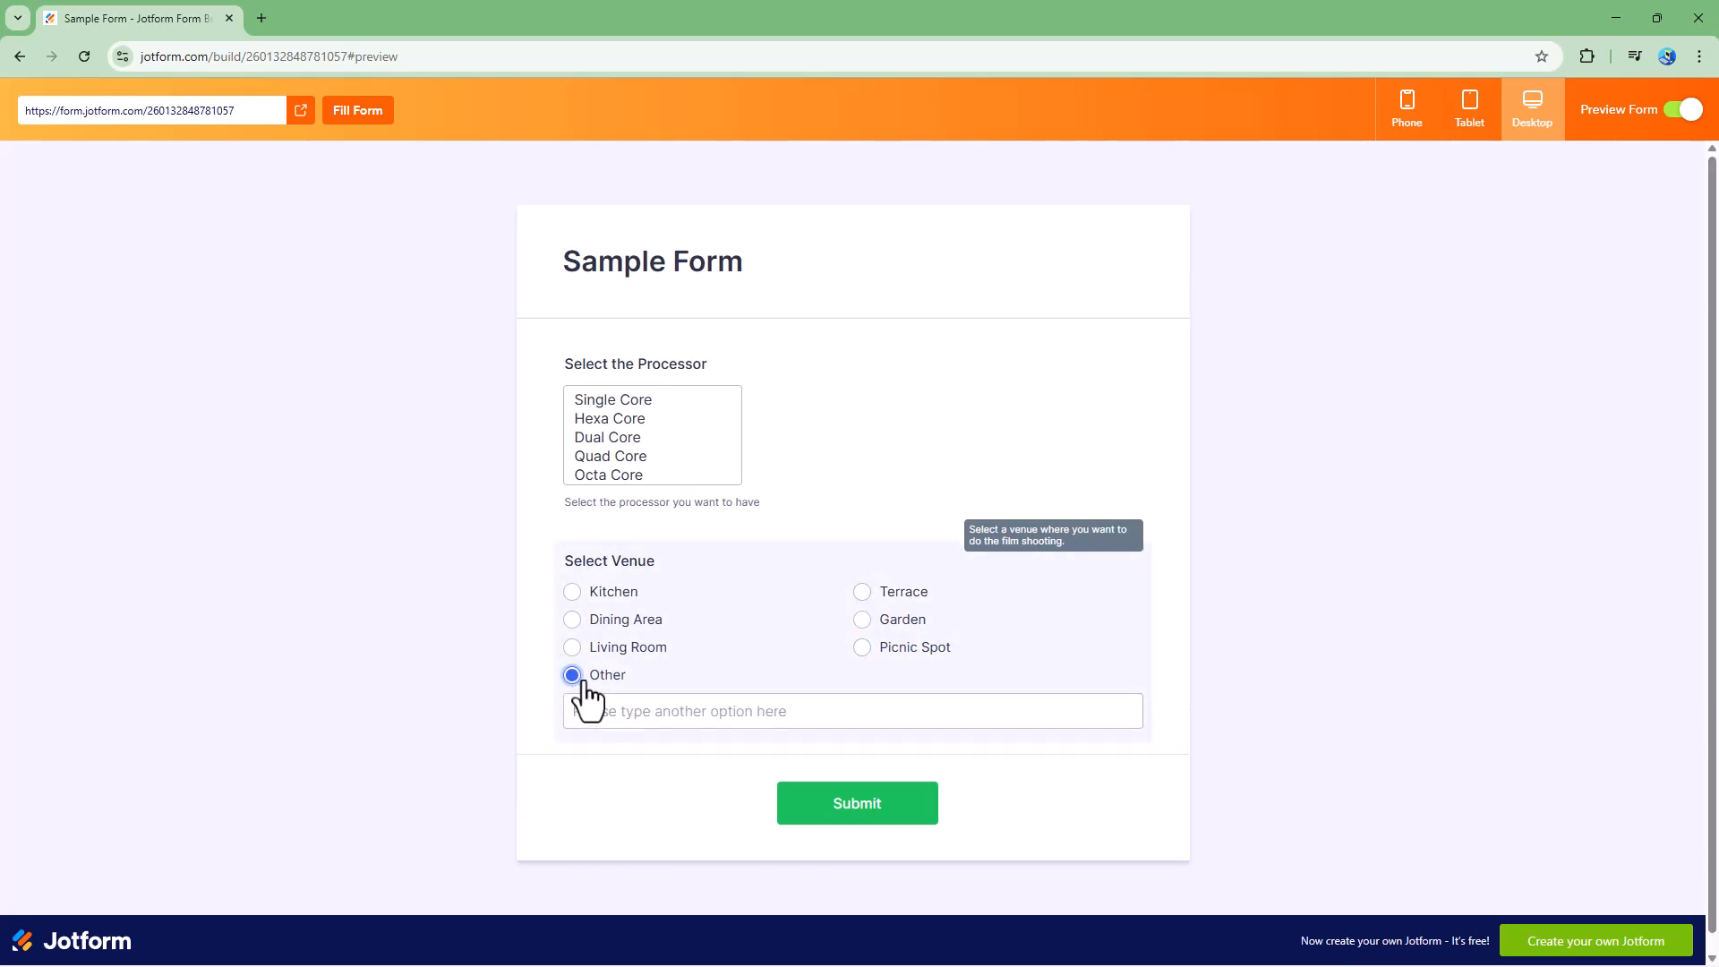
{"action": "left_click", "coordinate": [614, 710]}
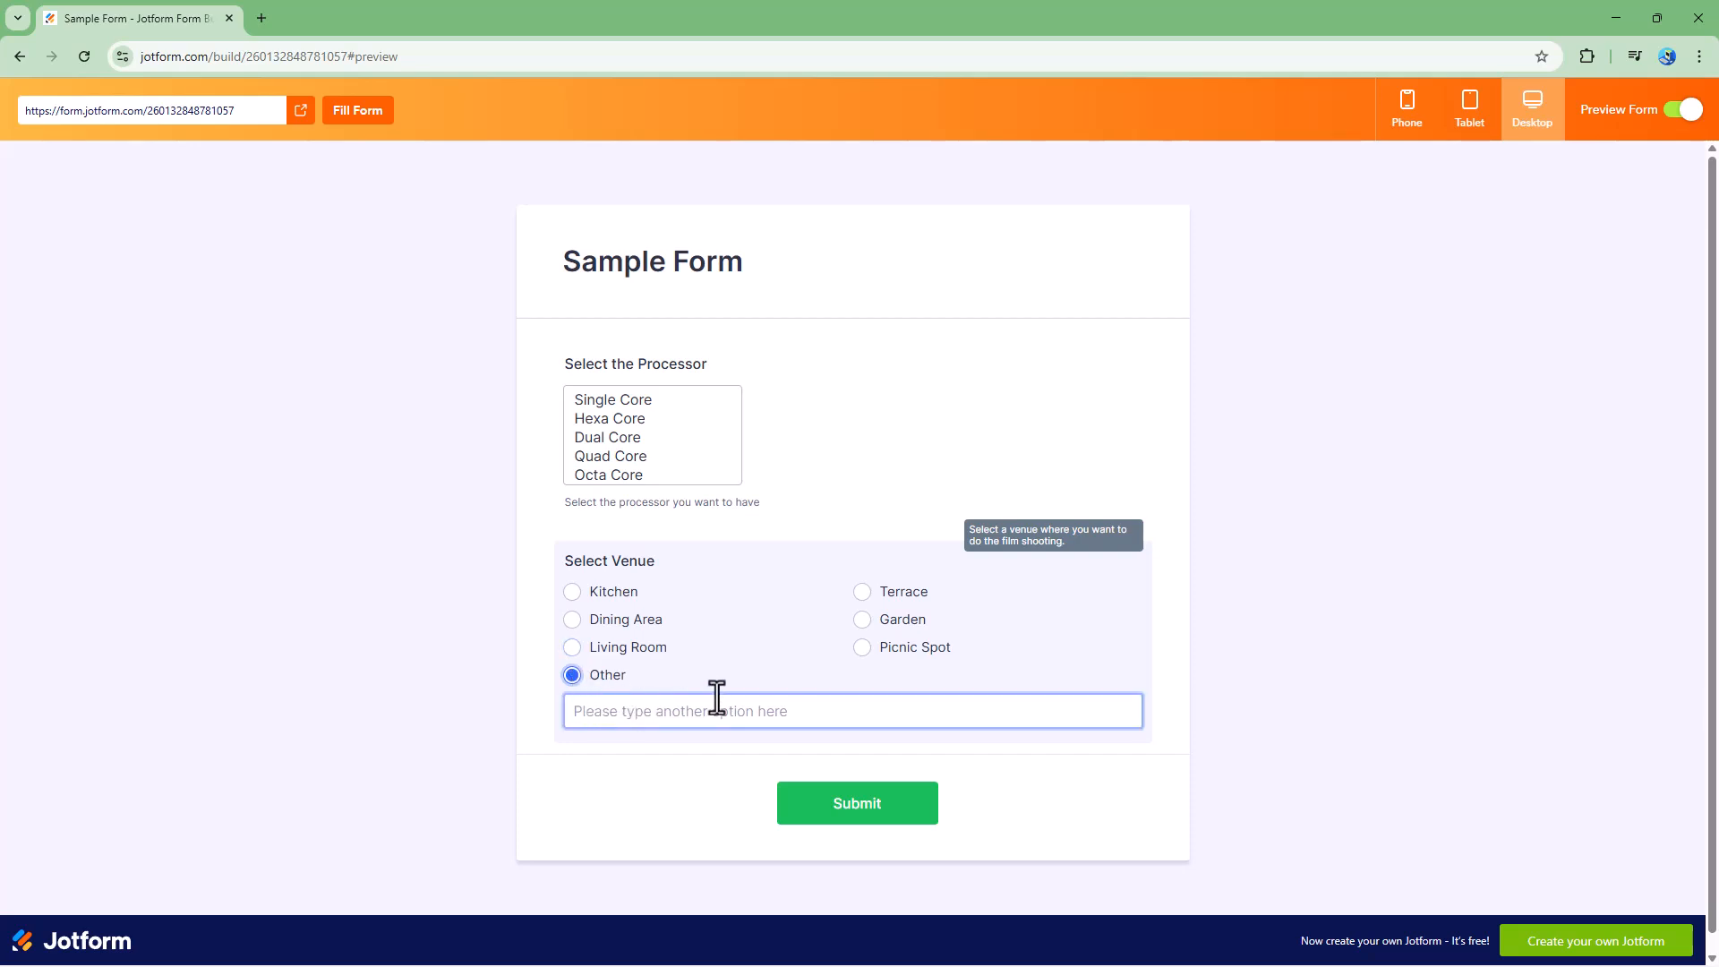
{"action": "left_click", "coordinate": [863, 620]}
{"action": "left_click", "coordinate": [578, 620]}
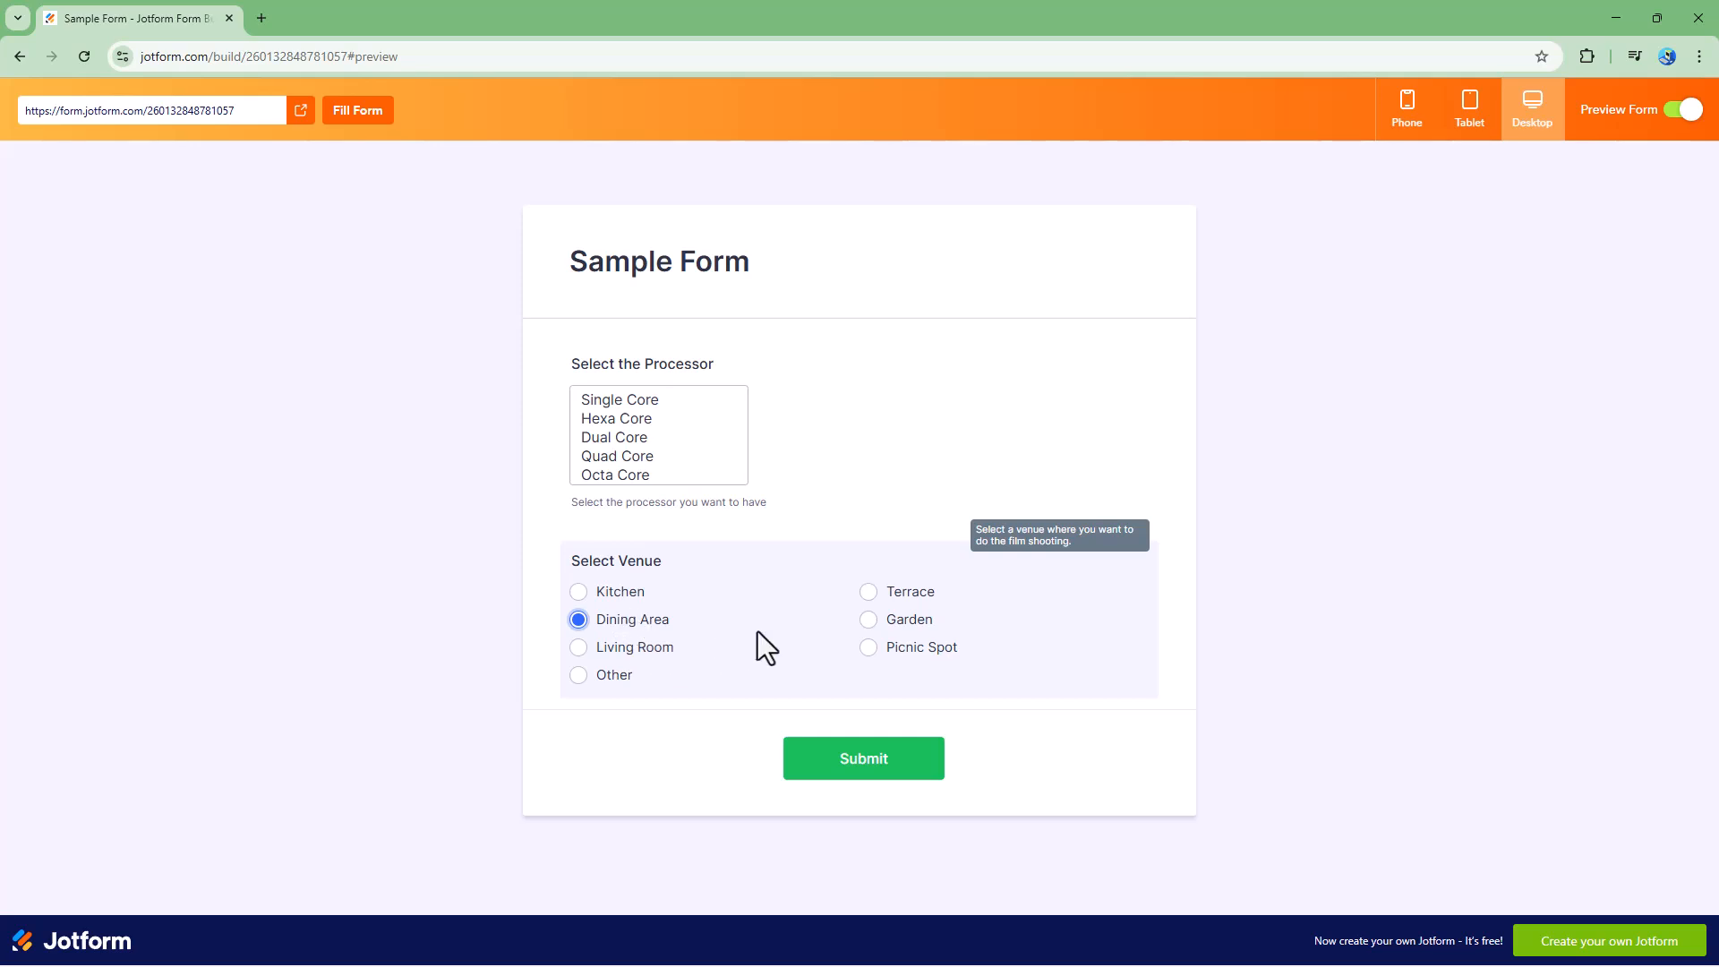